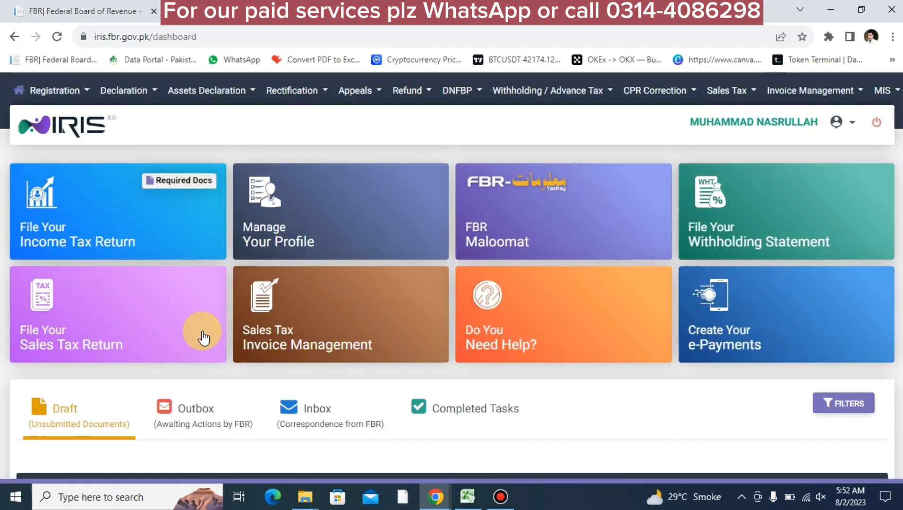
Start an income tax return from the FBR IRIS dashboard and show the Declaration options
click(125, 241)
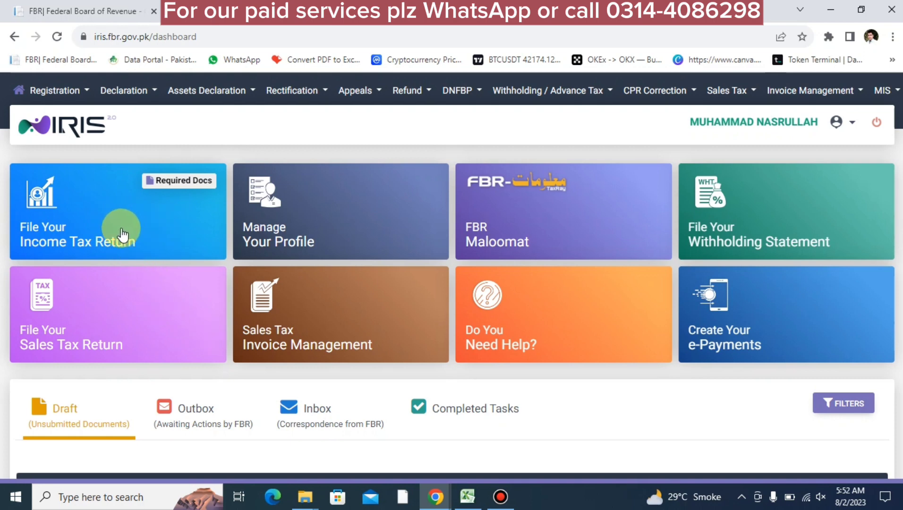
click(150, 93)
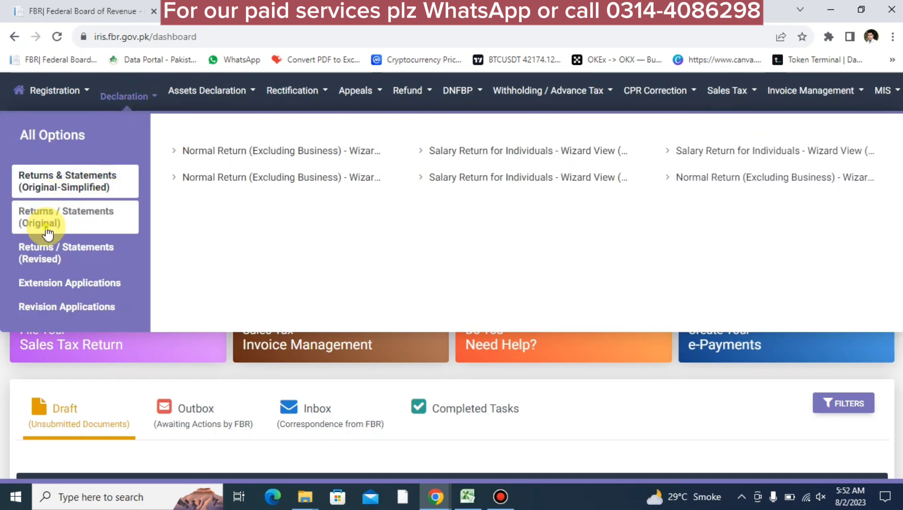
Choose Salary Return for Individuals - Classic View under Returns / Statements (Original)
click(67, 223)
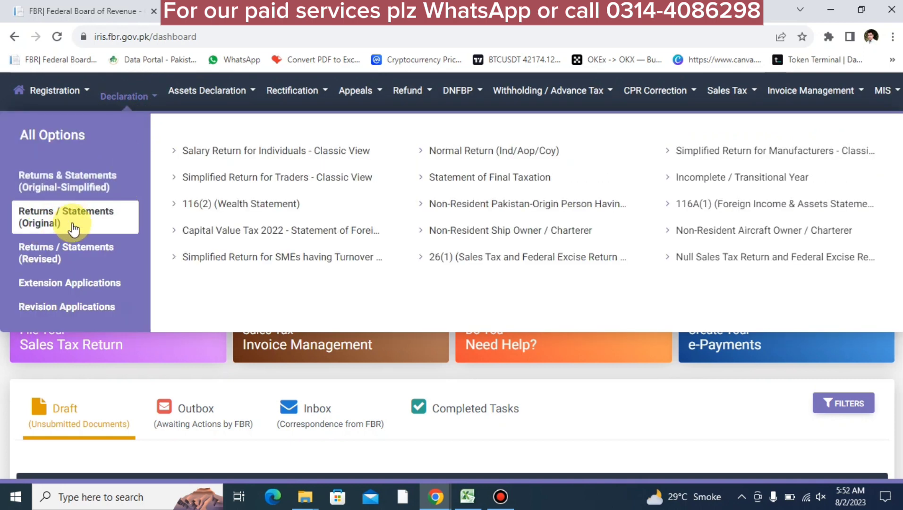
click(307, 151)
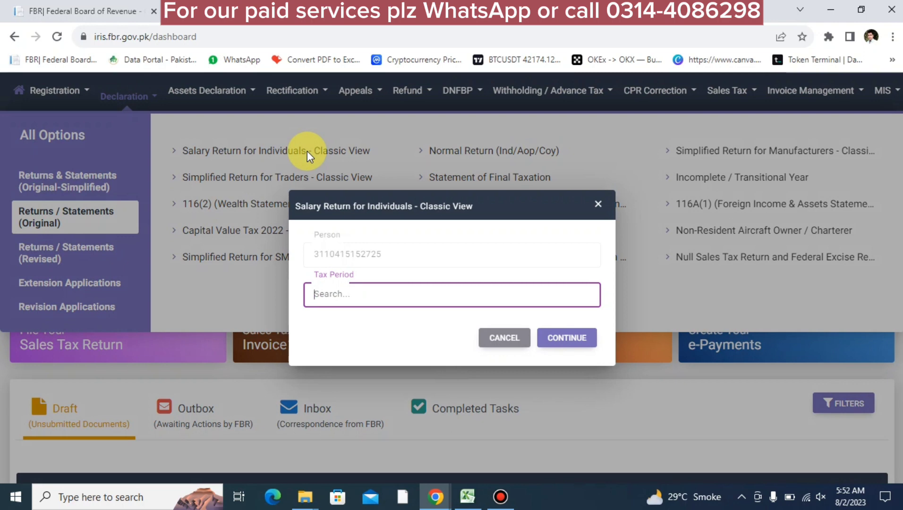
text(2023)
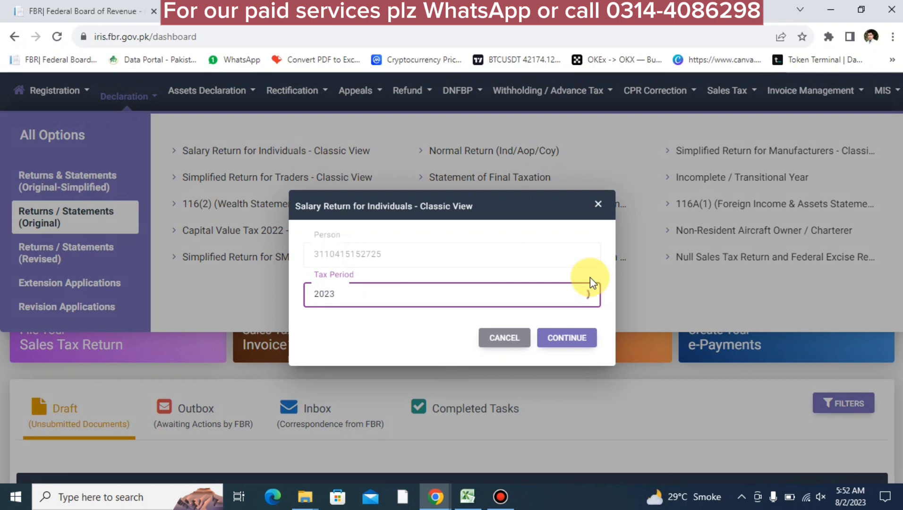
click(561, 337)
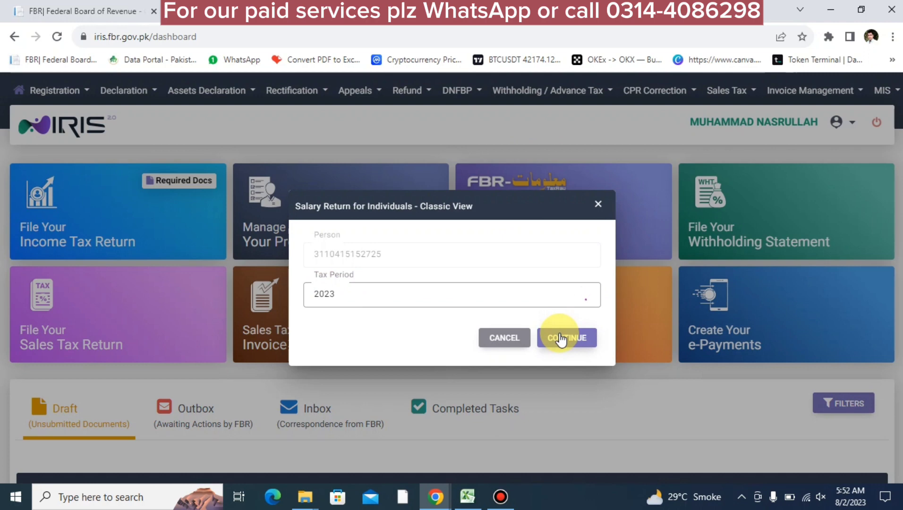
Select the 01-Jul-2022 - 30-Jun-2023 tax period and open the new salary return
click(470, 293)
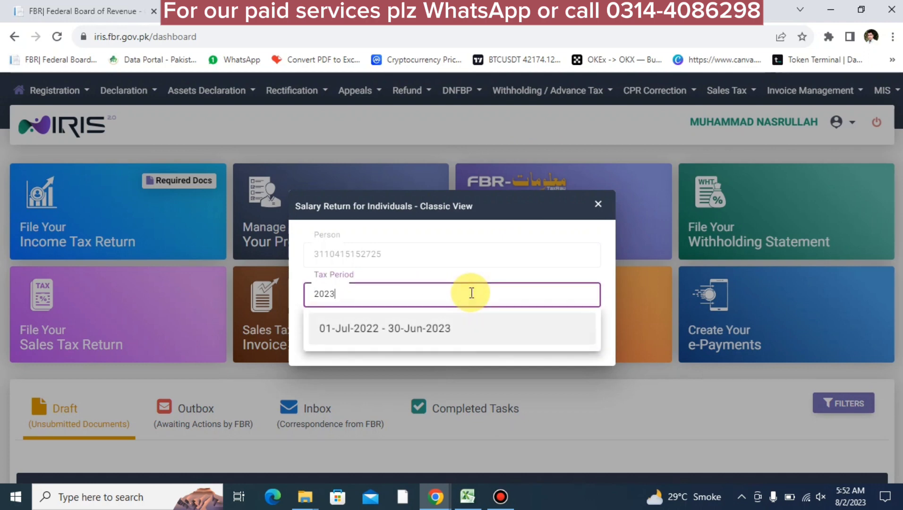
text(2023)
click(366, 329)
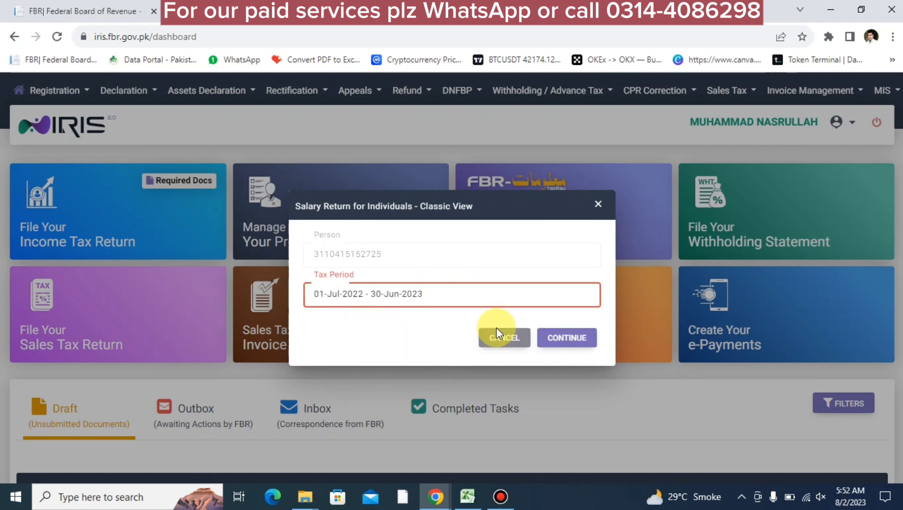
click(569, 339)
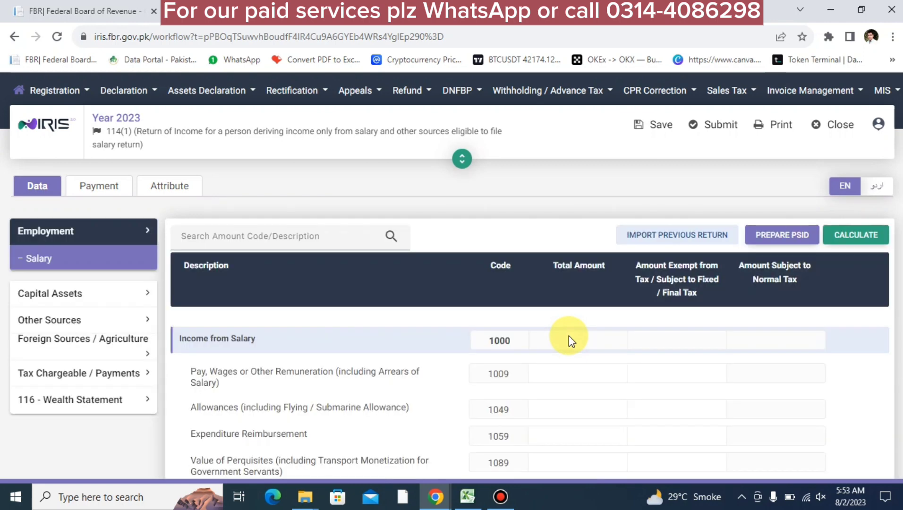
Enter 1,800,000 as code 1009 pay with 25,000 exempt, recalculating after each entry
scroll(569, 336, down, 2)
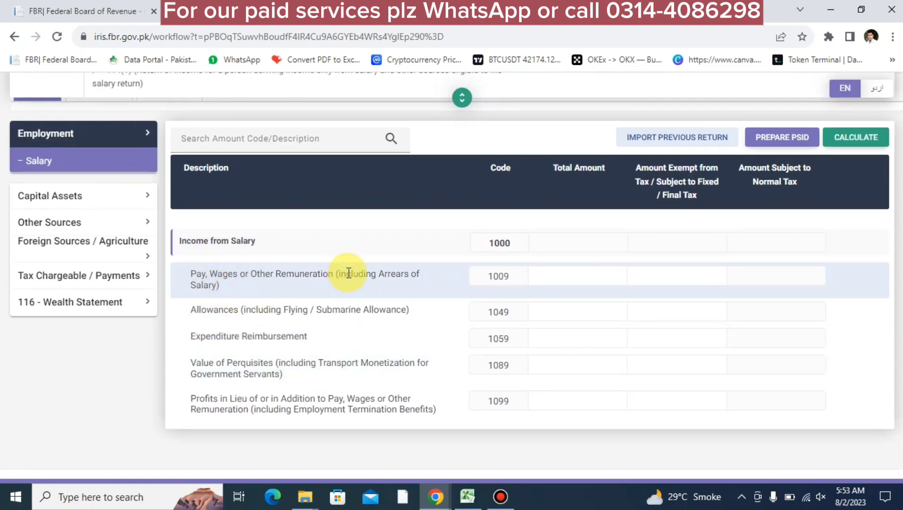
click(556, 273)
text(1,800,00)
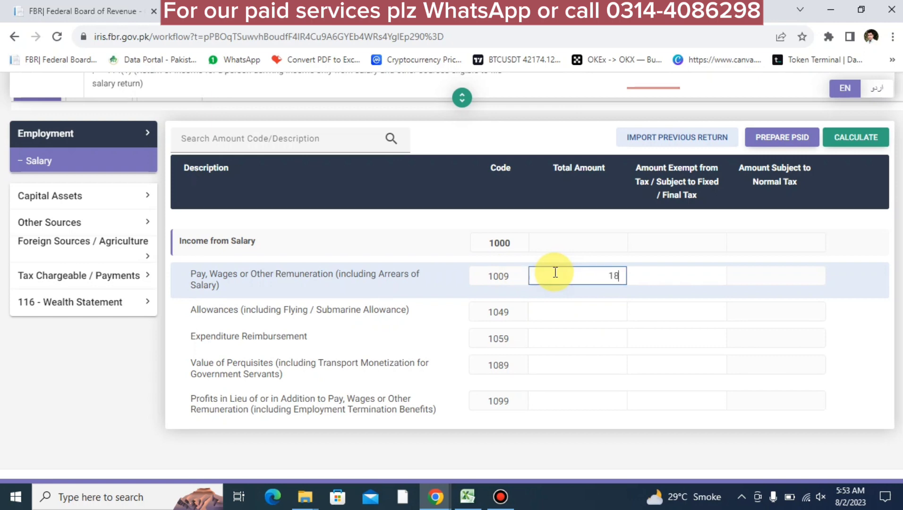
text(0)
click(852, 134)
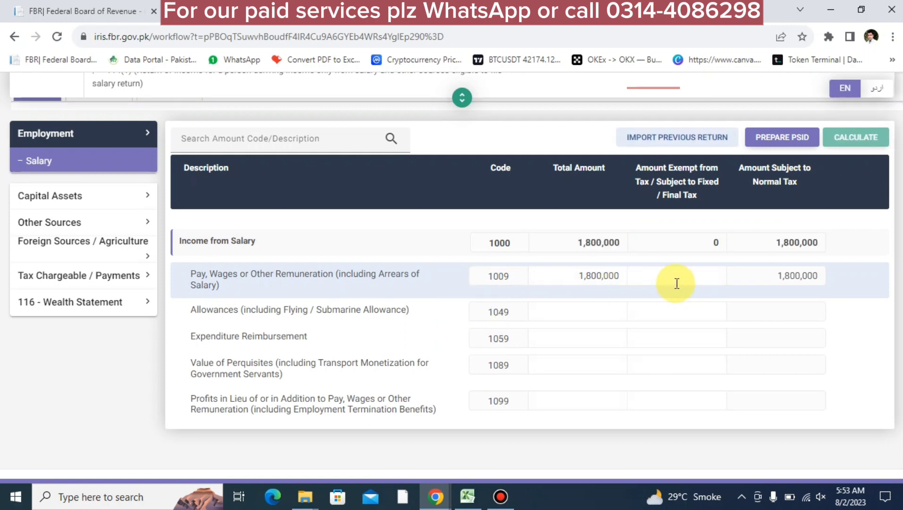
click(660, 275)
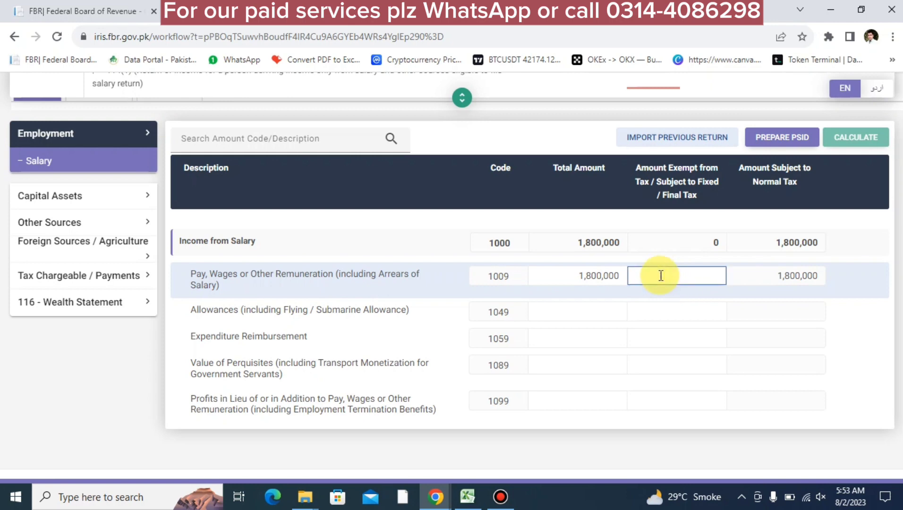
text(250000)
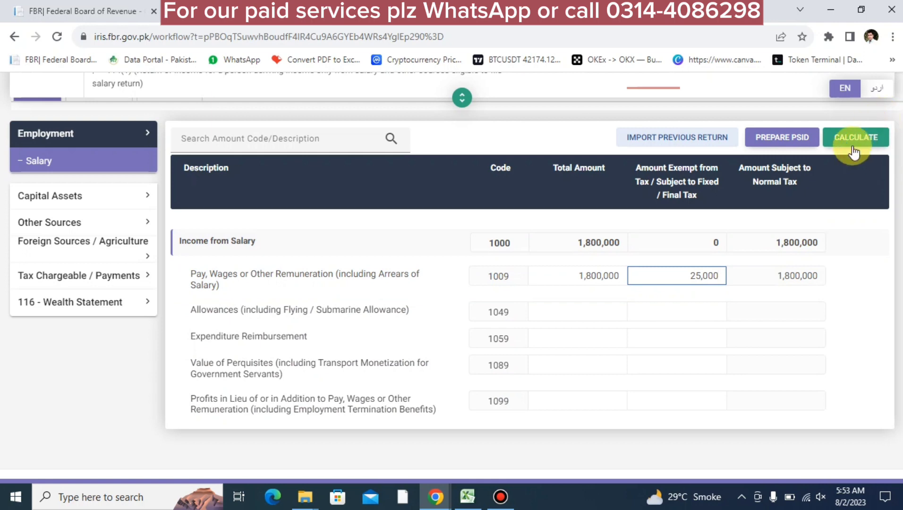
click(849, 143)
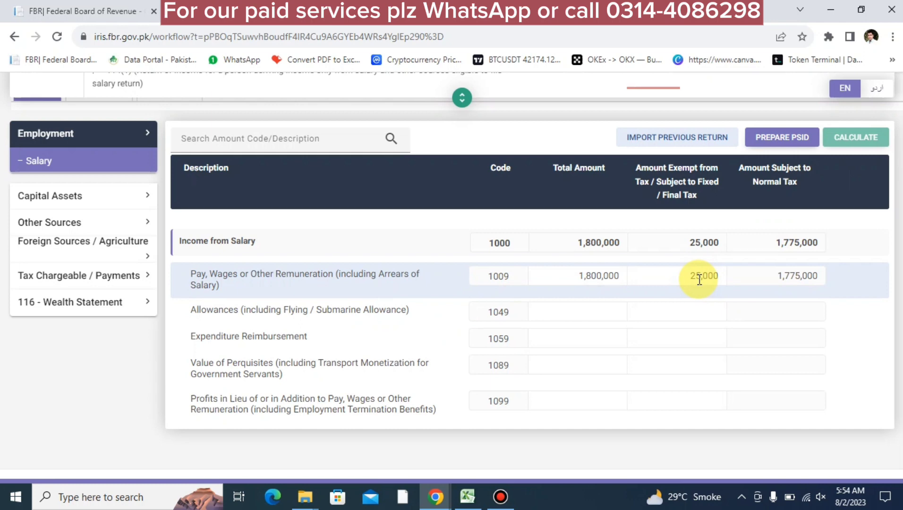
Enter 100,000 total and 100,000 exempt for expenditure reimbursement code 1059, then recalculate
click(570, 340)
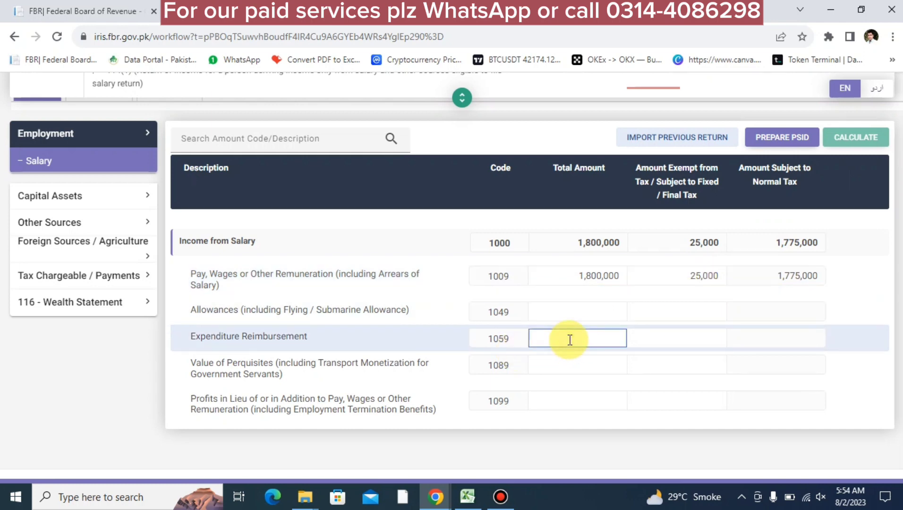
text(100)
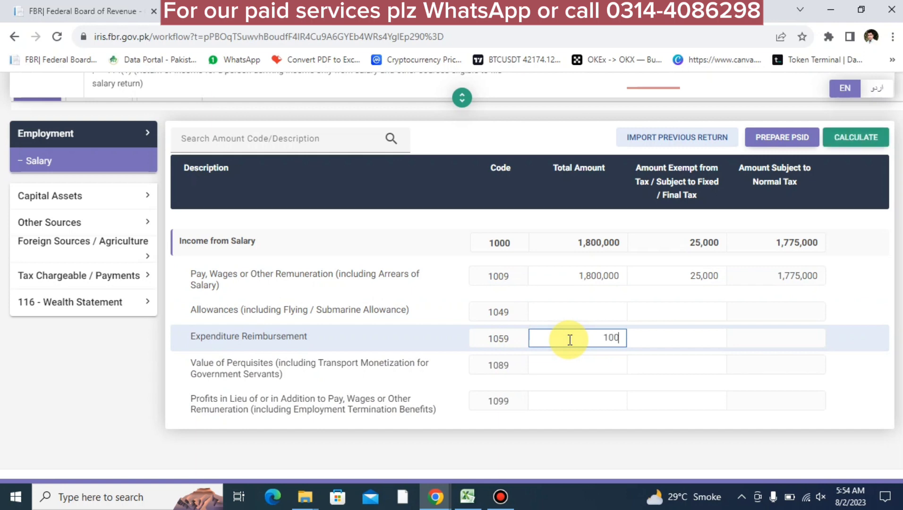
text(,000)
key(Tab)
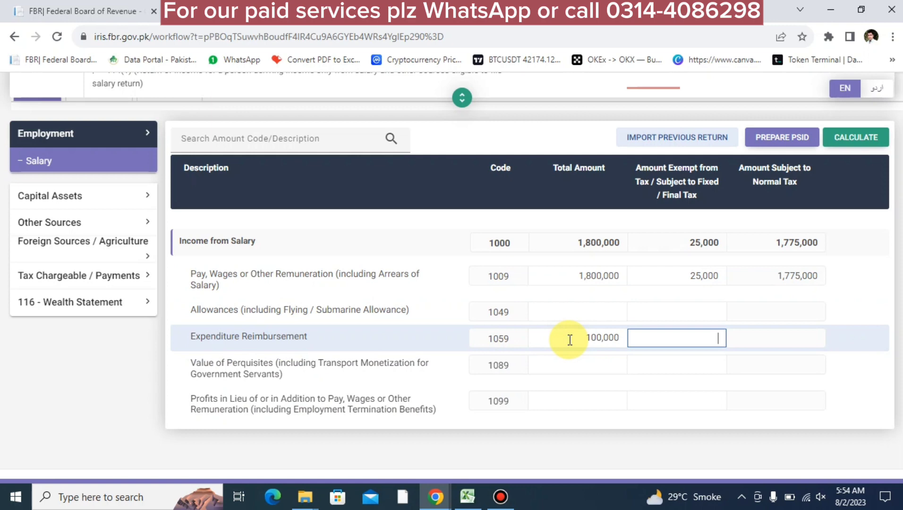
text(100,000)
key(Tab)
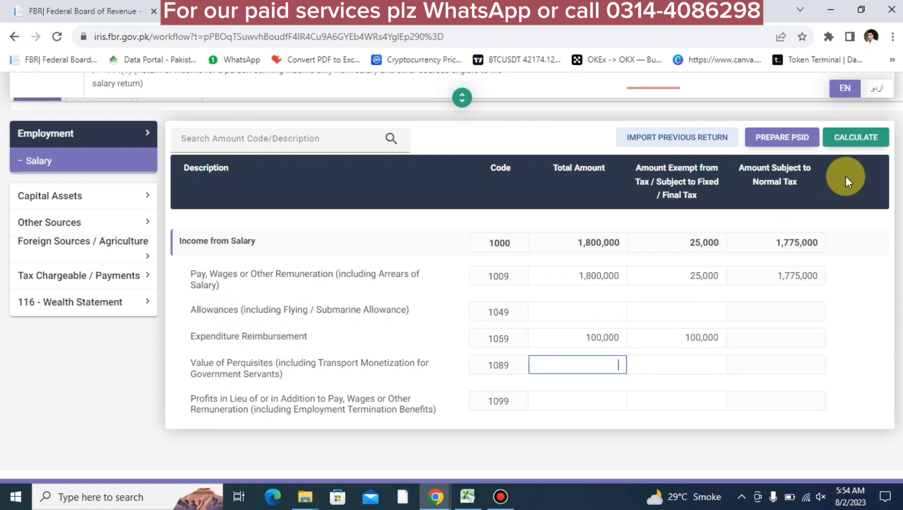
click(850, 139)
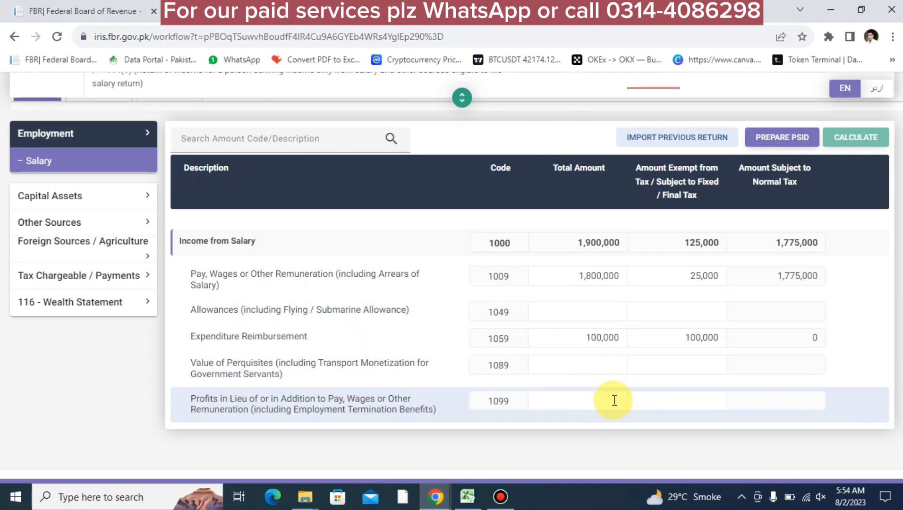
Enter 800,000 total and 800,000 exempt for code 1099, recalculate, and check the exempt value
click(598, 401)
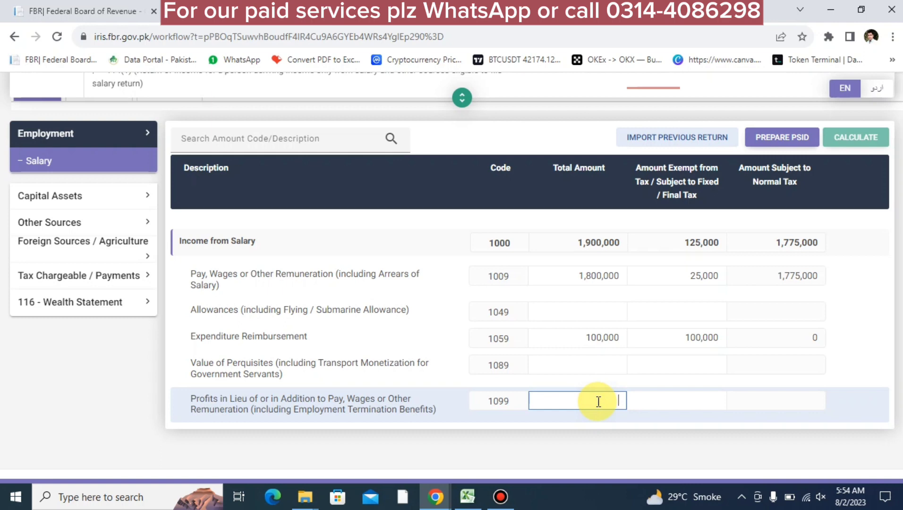
text(8000000)
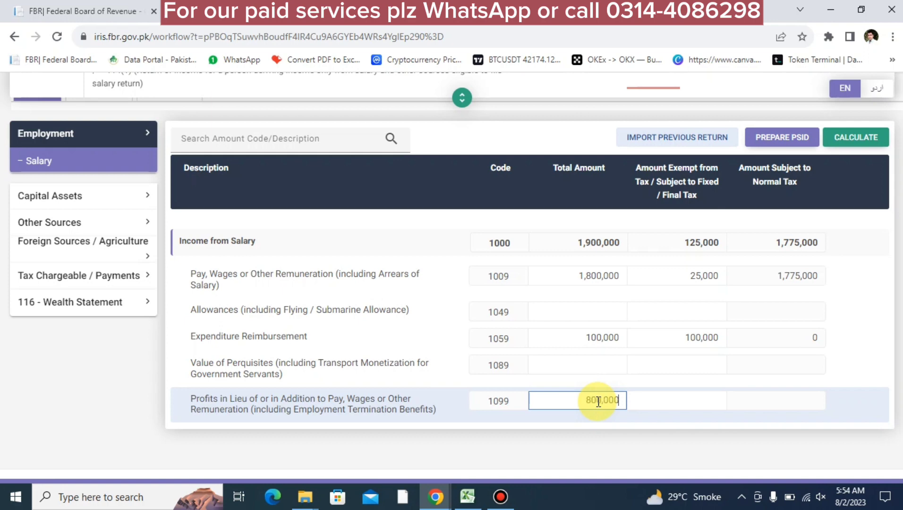
key(Tab)
text(80)
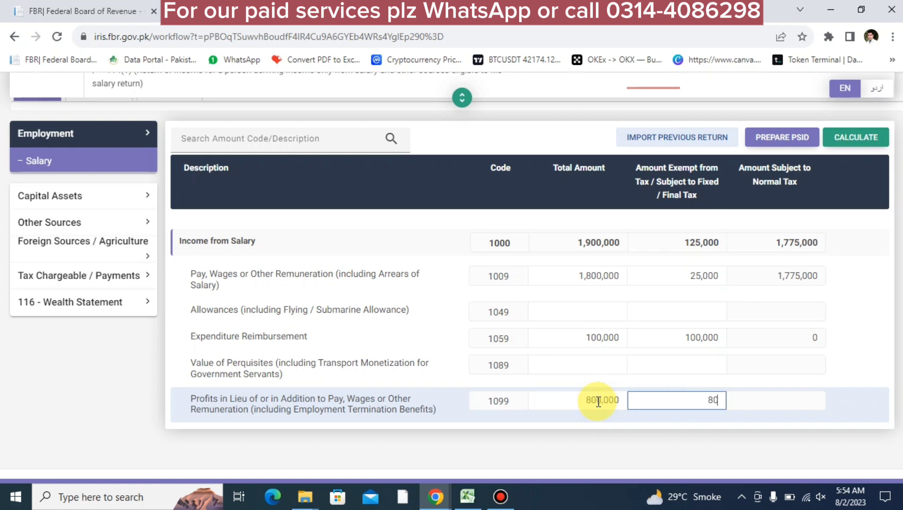
text(0,000)
scroll(597, 399, down, 1)
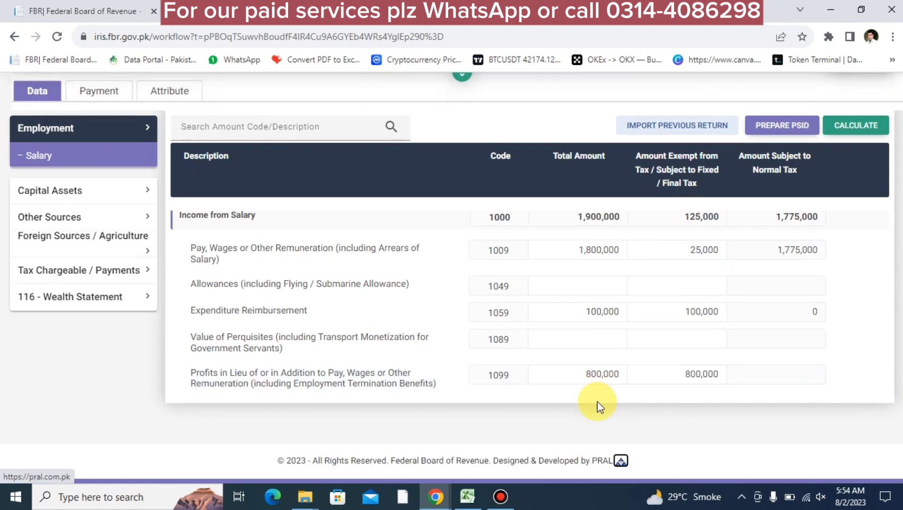
click(845, 134)
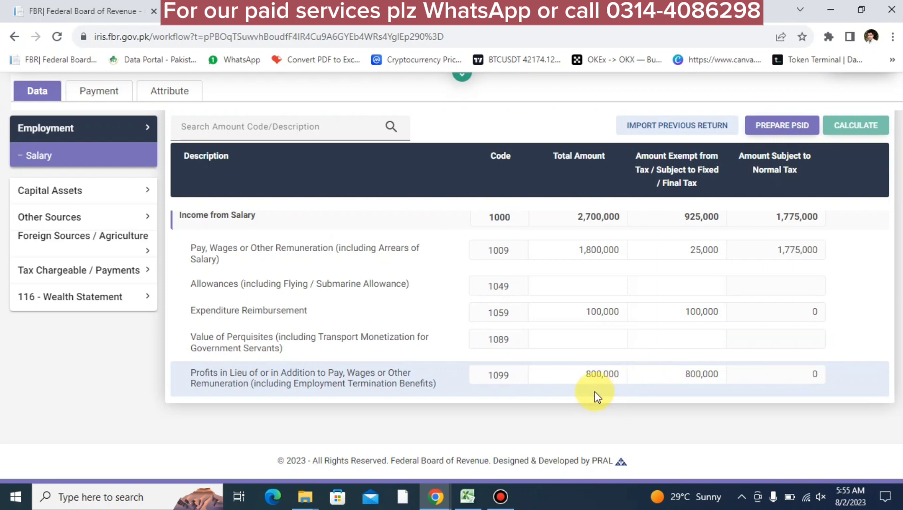
scroll(596, 395, up, 3)
scroll(596, 395, down, 3)
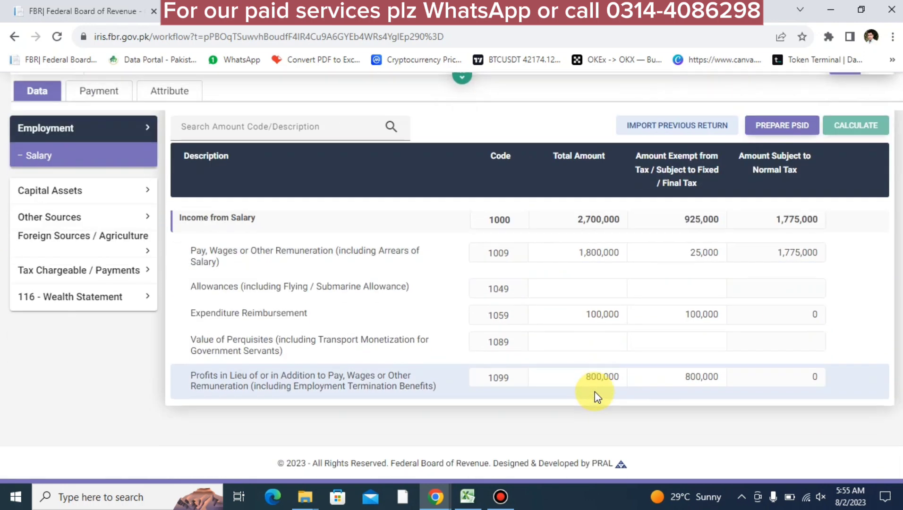
click(667, 371)
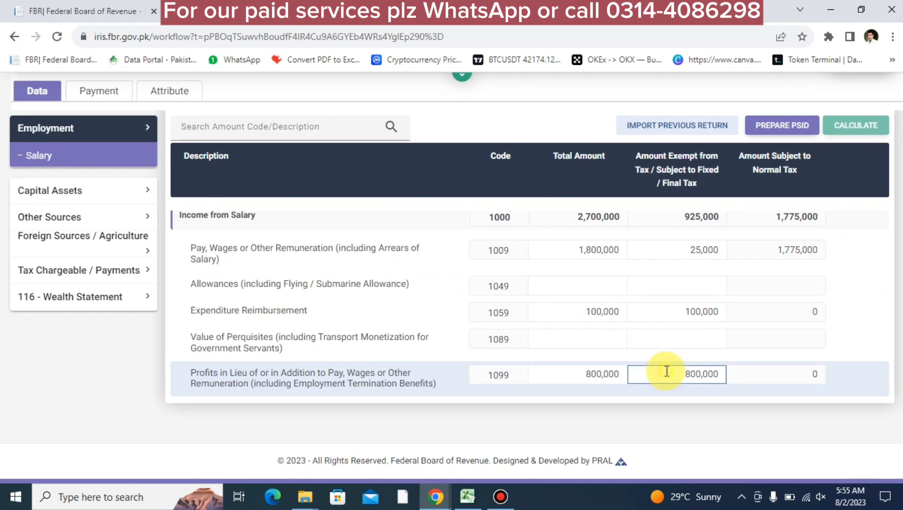
double_click(667, 371)
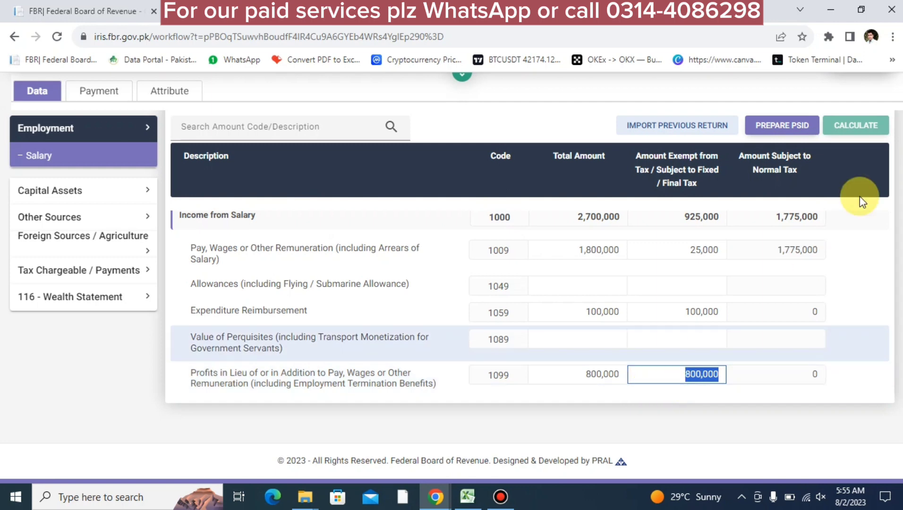
click(857, 125)
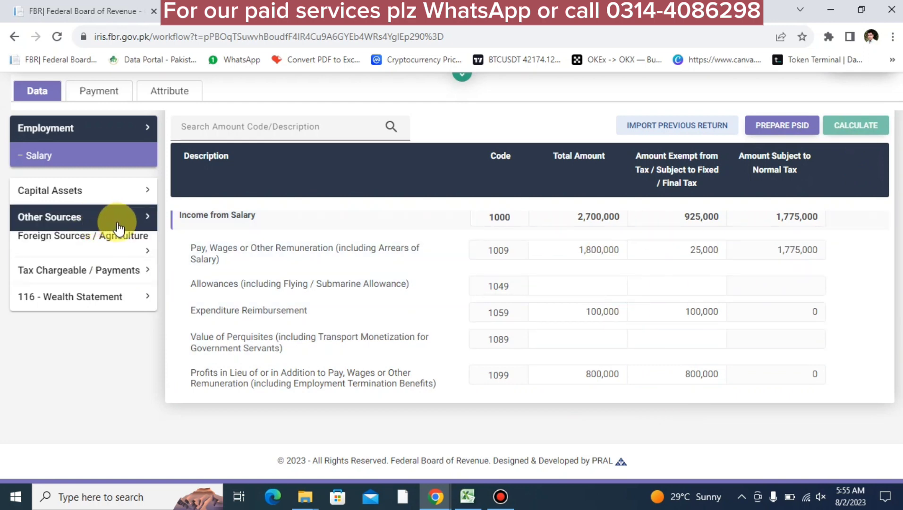
click(97, 273)
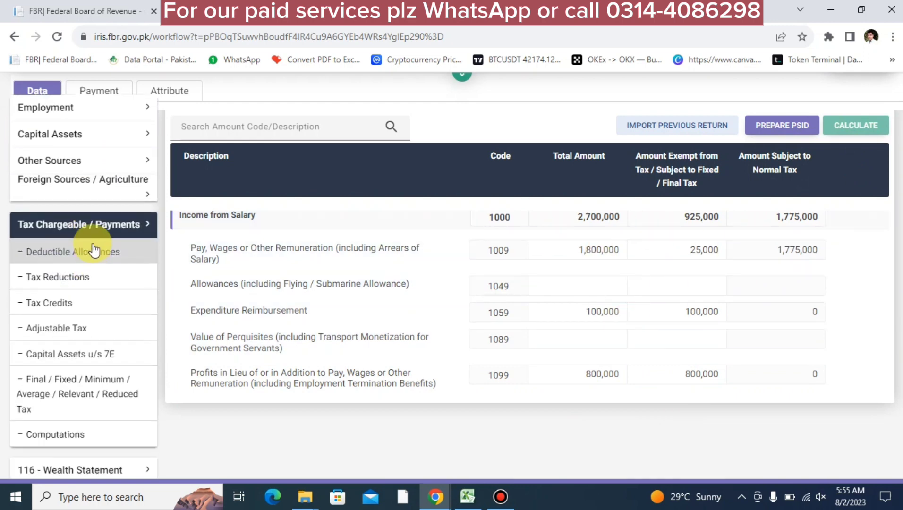
click(62, 329)
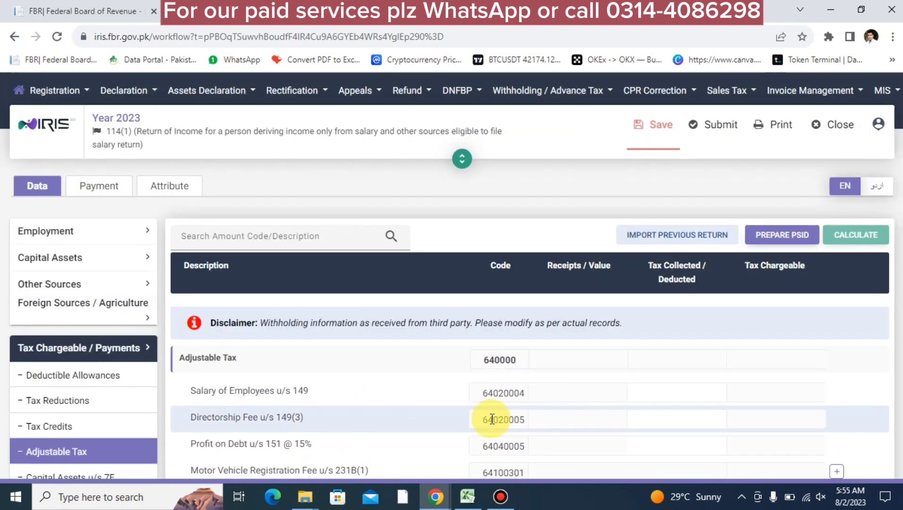
scroll(491, 421, down, 2)
scroll(490, 420, down, 1)
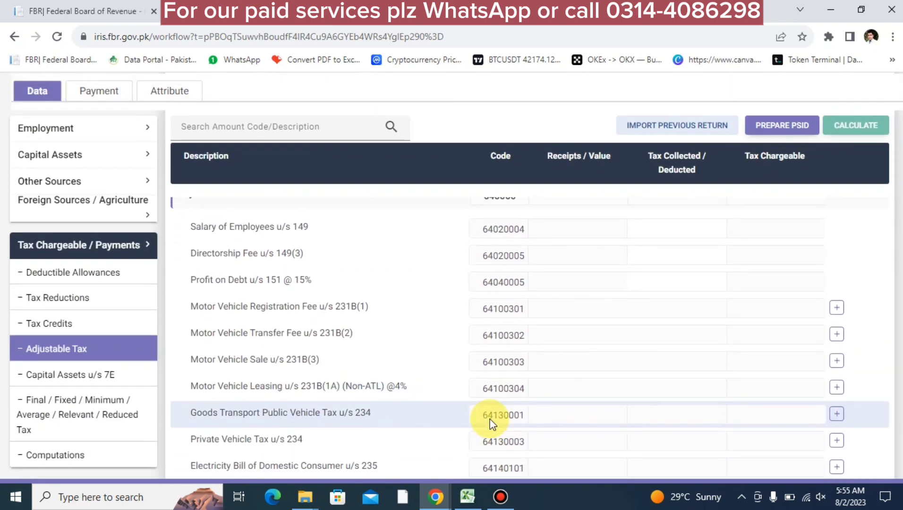
scroll(491, 418, up, 3)
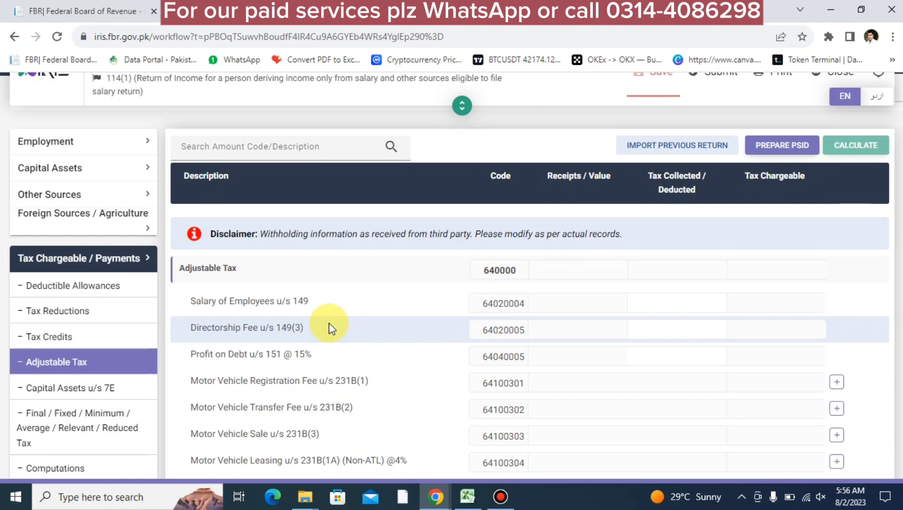
Duplicate the return's browser tab and open FBR Maloomat's withholding transactions records
right_click(264, 19)
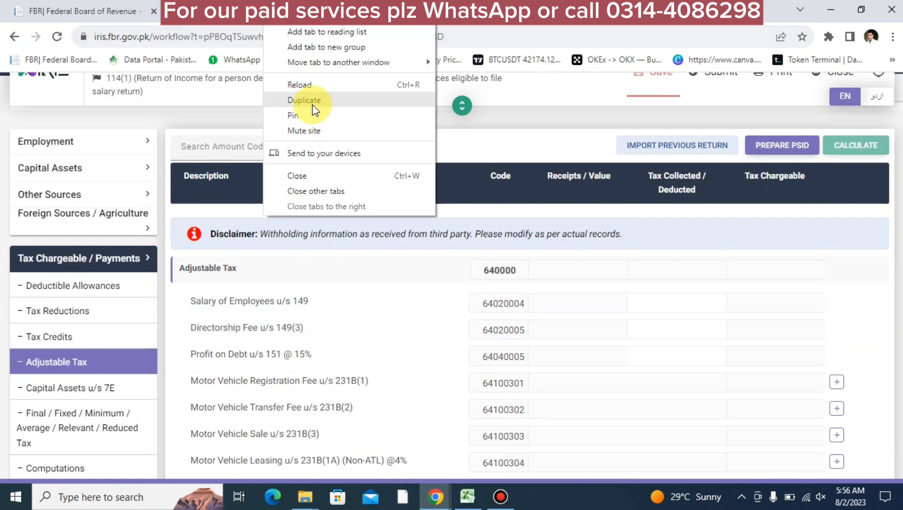
click(312, 104)
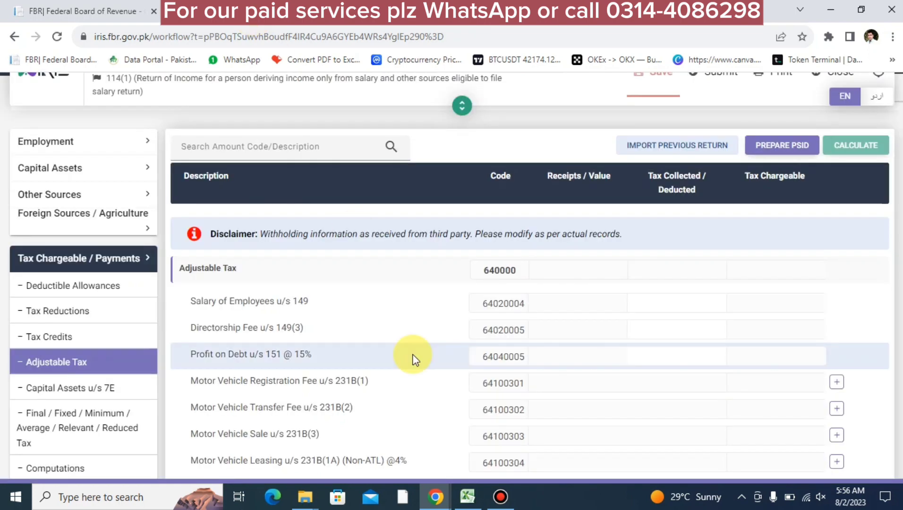
scroll(415, 360, down, 2)
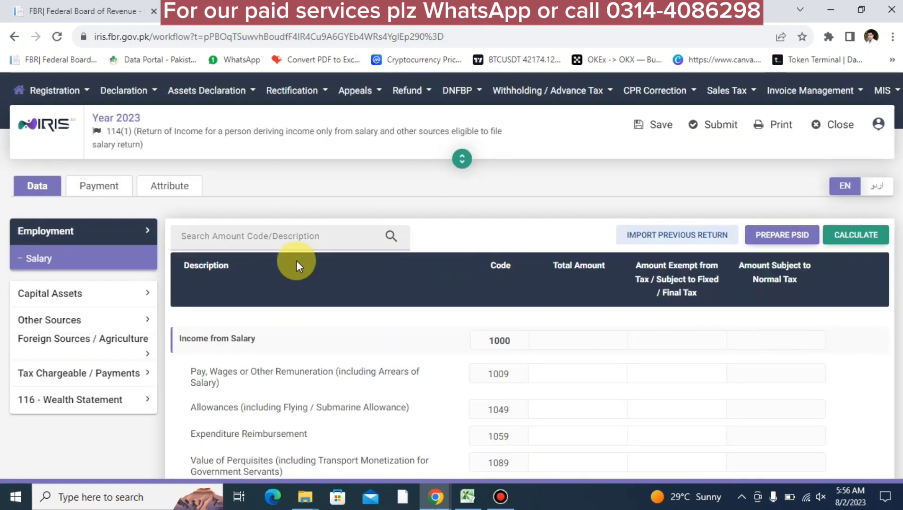
click(834, 125)
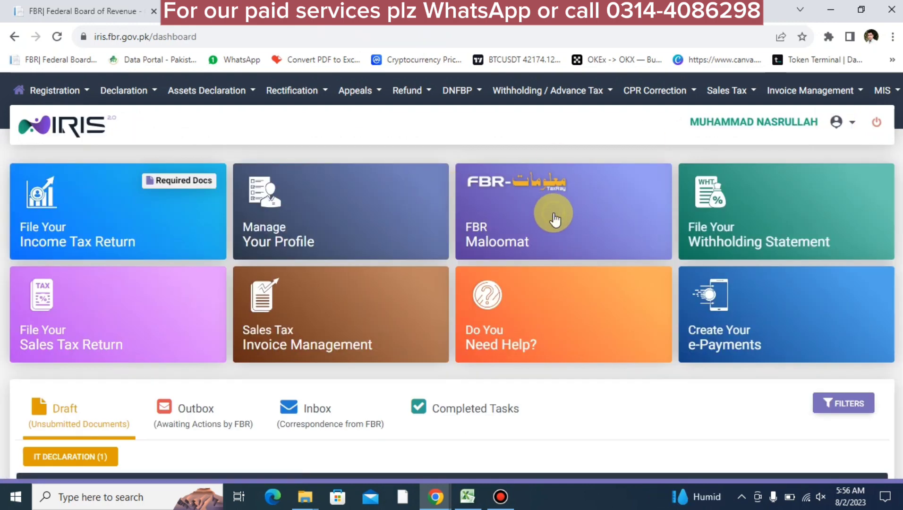
click(555, 217)
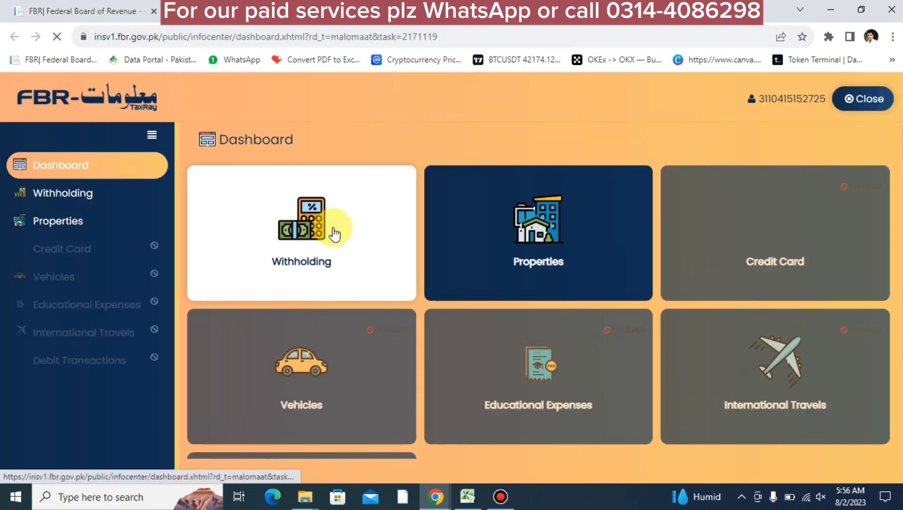
click(333, 228)
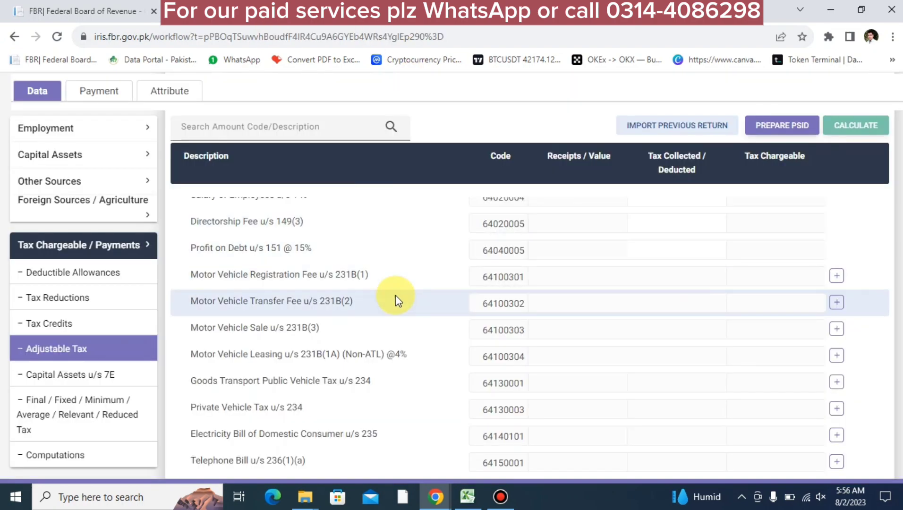
Add a jazz prepaid card entry under Prepaid Telephone Card with 1,500 tax and recalculate
scroll(395, 294, up, 3)
scroll(395, 294, down, 5)
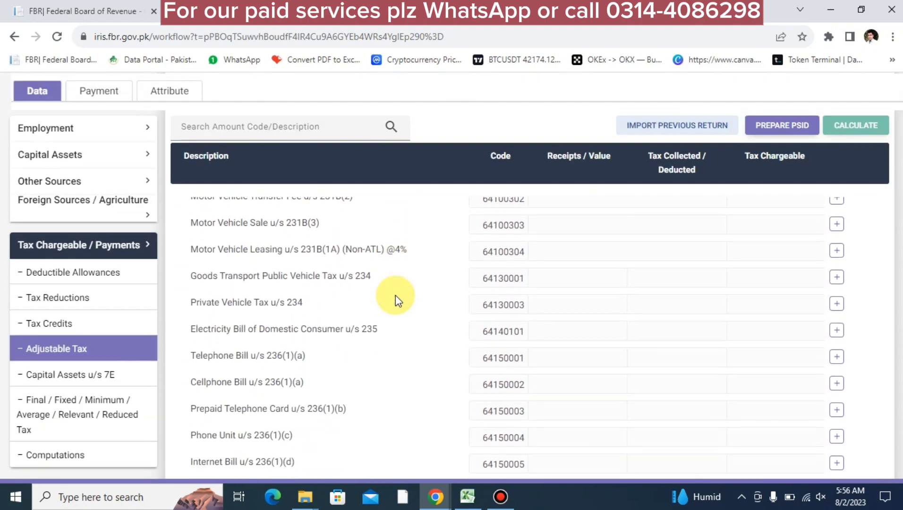
scroll(395, 295, down, 5)
scroll(395, 294, up, 8)
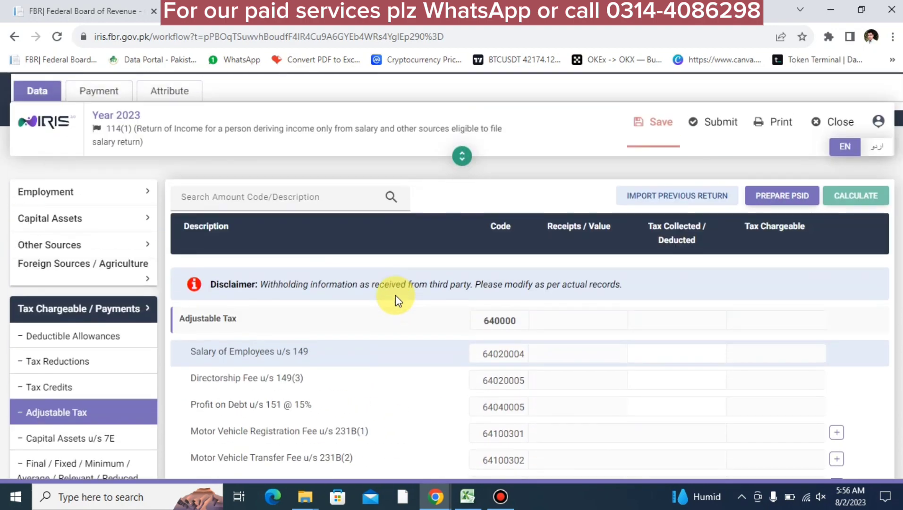
scroll(395, 295, up, 2)
scroll(302, 291, down, 2)
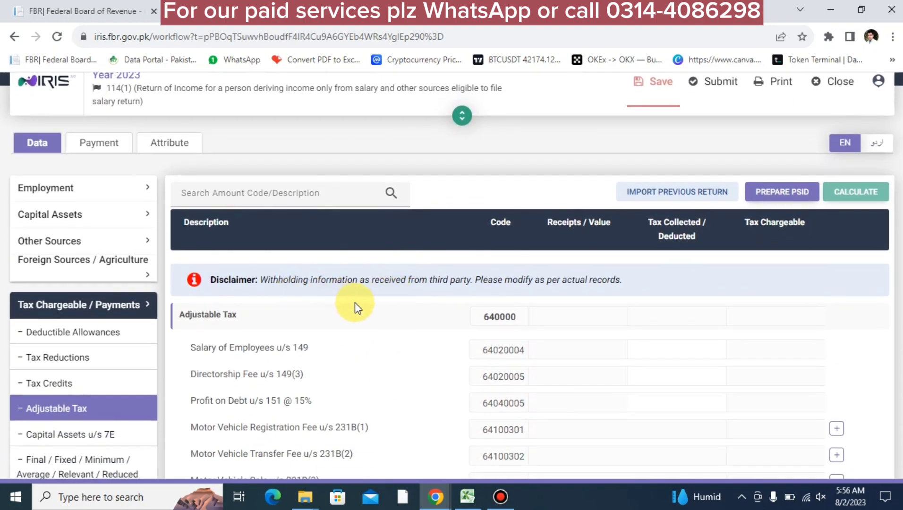
scroll(355, 303, down, 3)
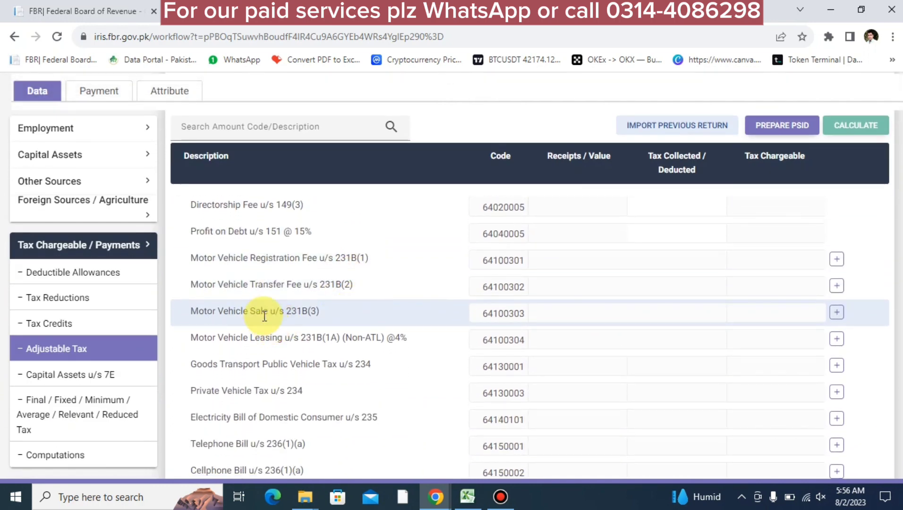
scroll(255, 275, down, 3)
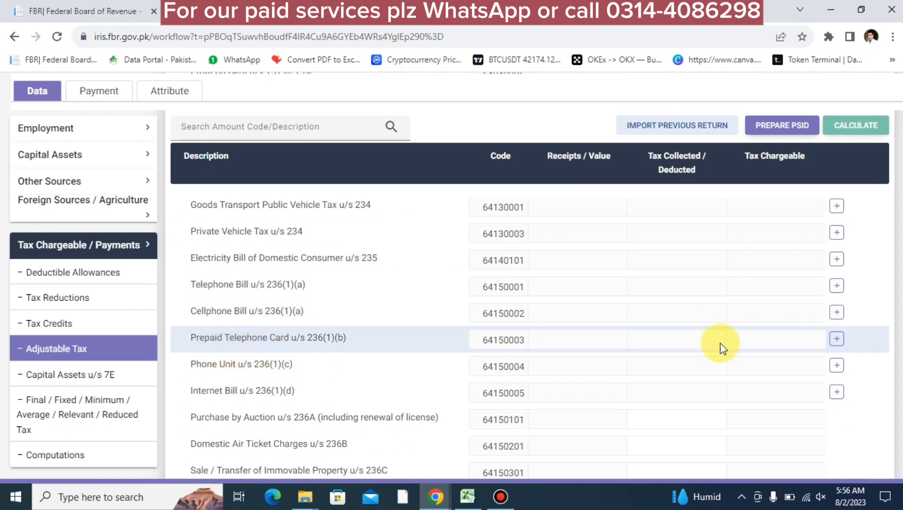
click(836, 339)
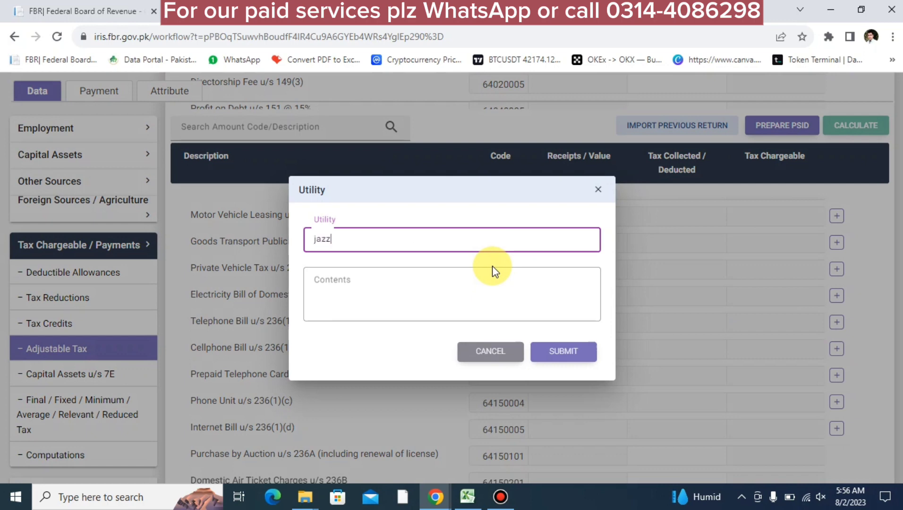
click(493, 271)
text(.)
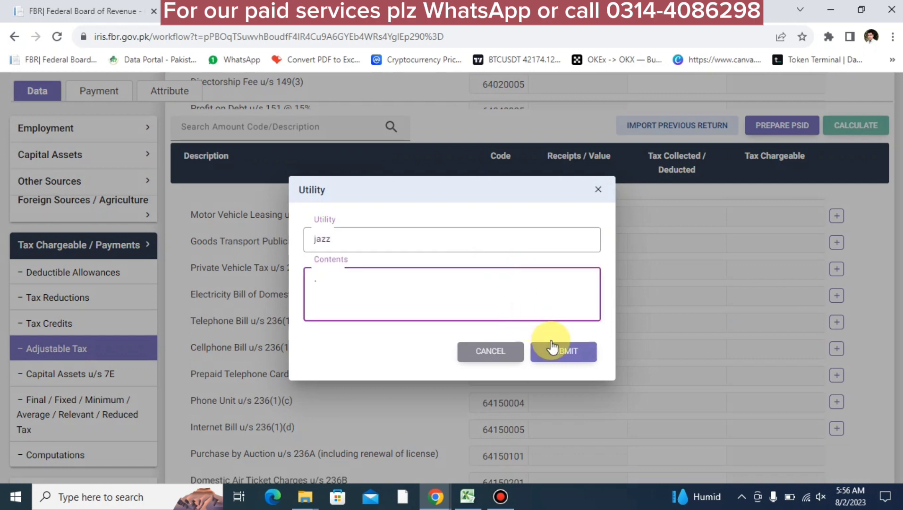
click(552, 348)
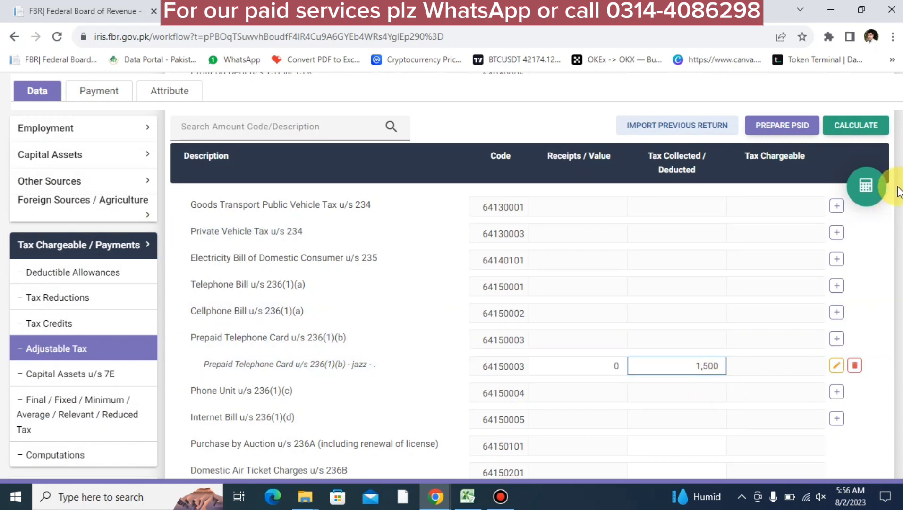
click(865, 187)
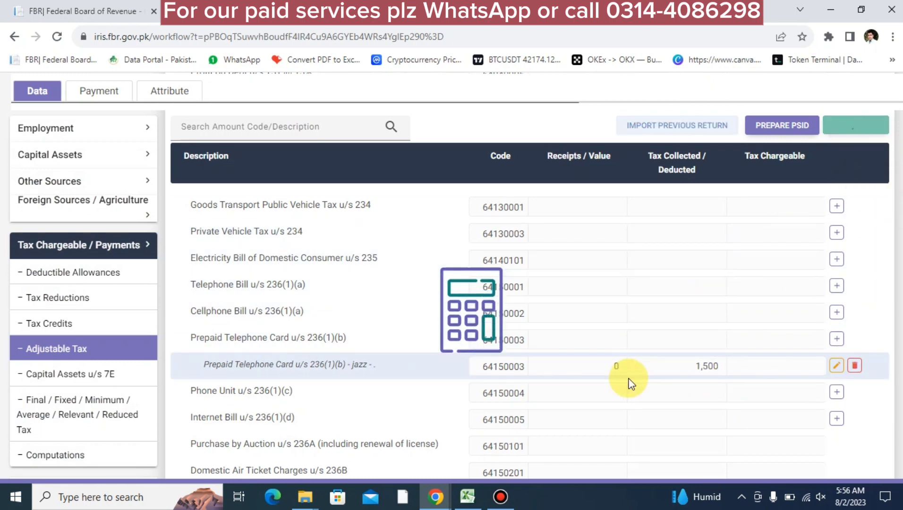
Enter 500 tax collected under 236Y and 10,000 under 236K, recalculating after each
scroll(294, 419, down, 5)
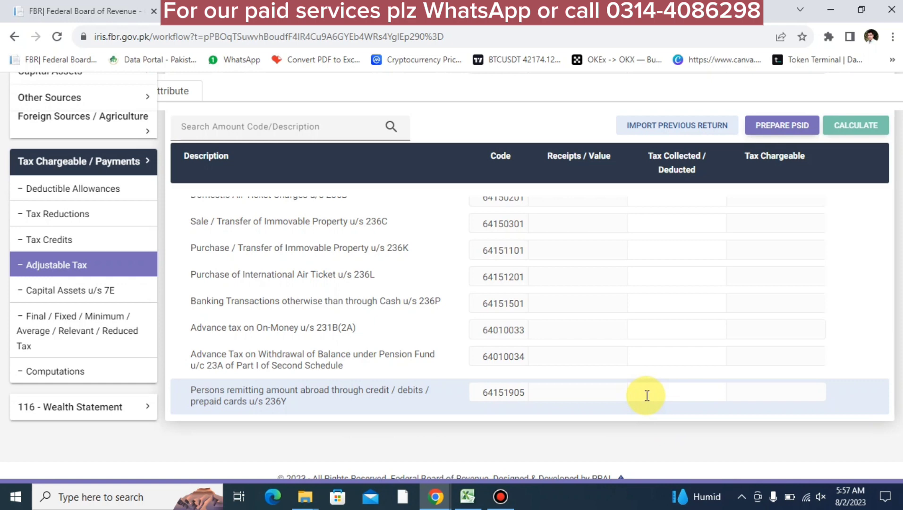
text(500)
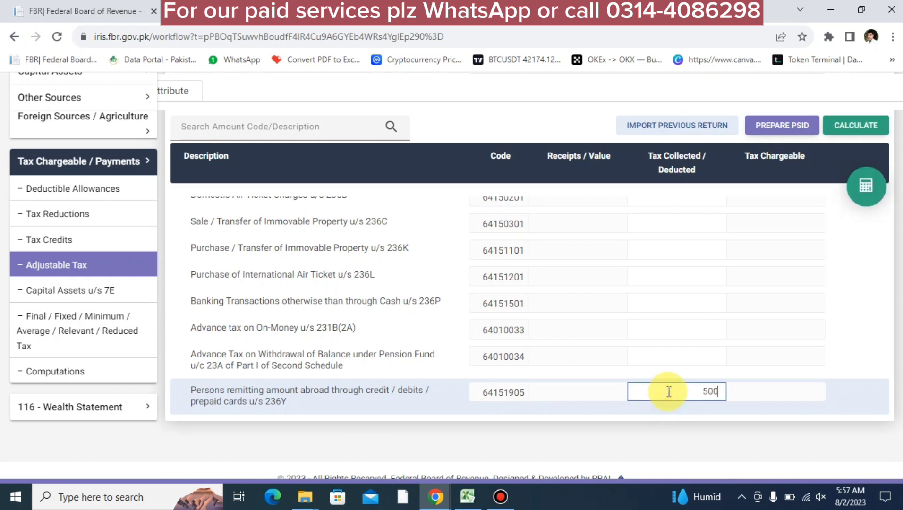
click(864, 193)
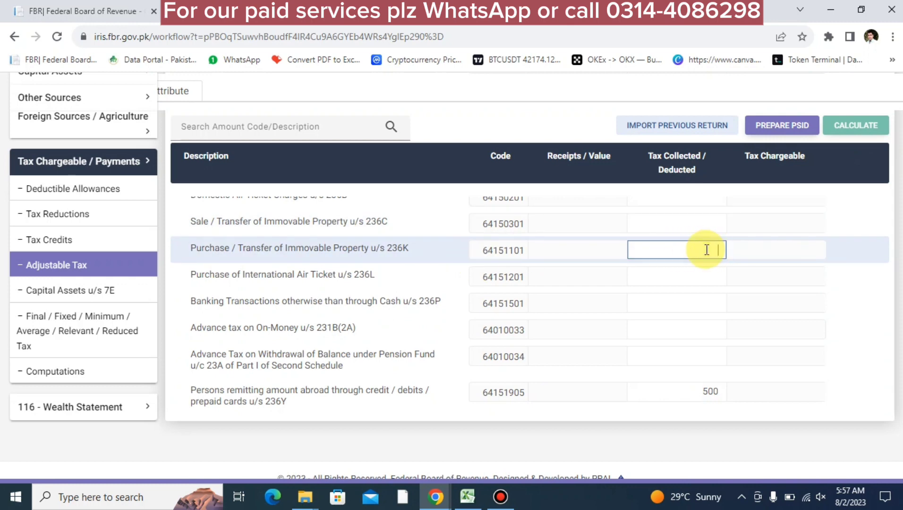
text(10)
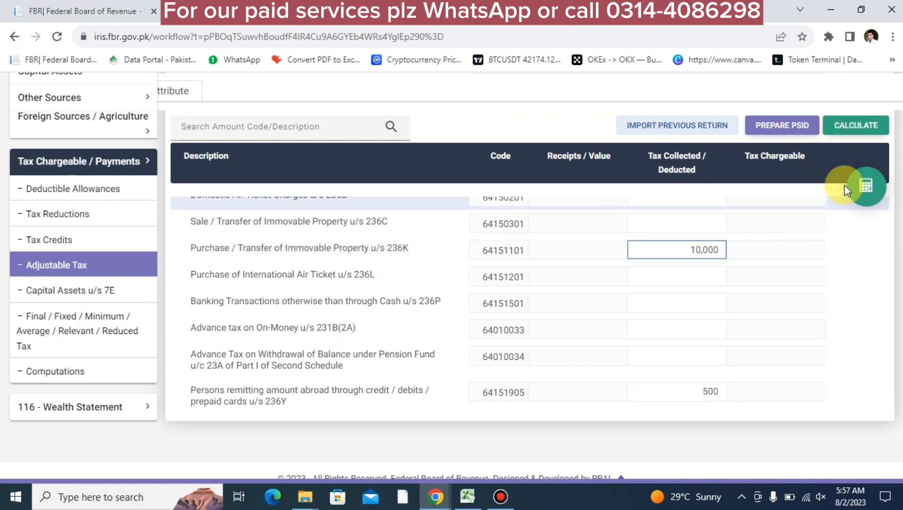
click(866, 186)
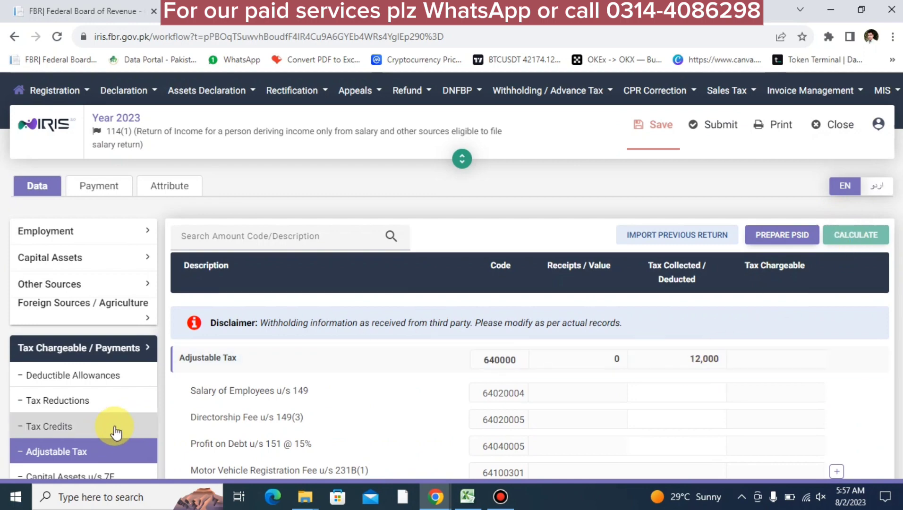
Open the Final / Fixed / Minimum / Average / Relevant / Reduced Tax section and scroll its capital gains rows
scroll(114, 431, down, 5)
click(111, 404)
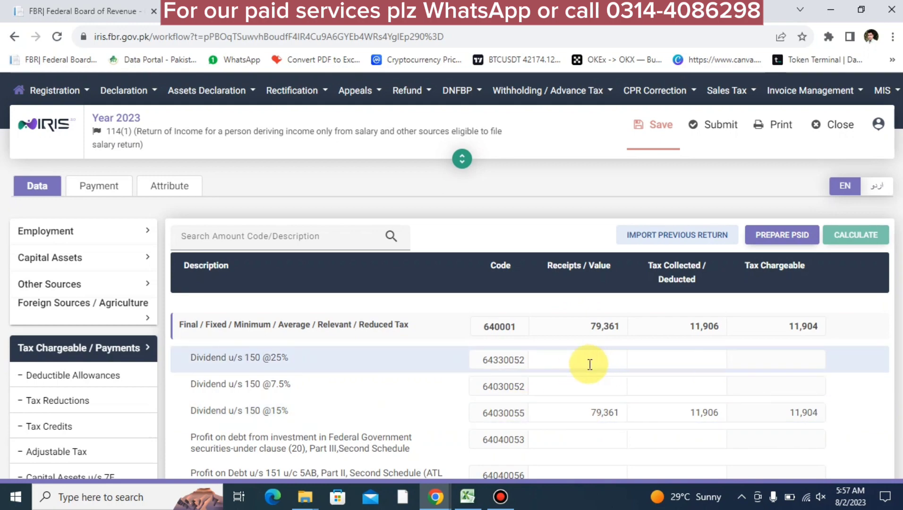
scroll(586, 363, down, 5)
scroll(590, 364, down, 10)
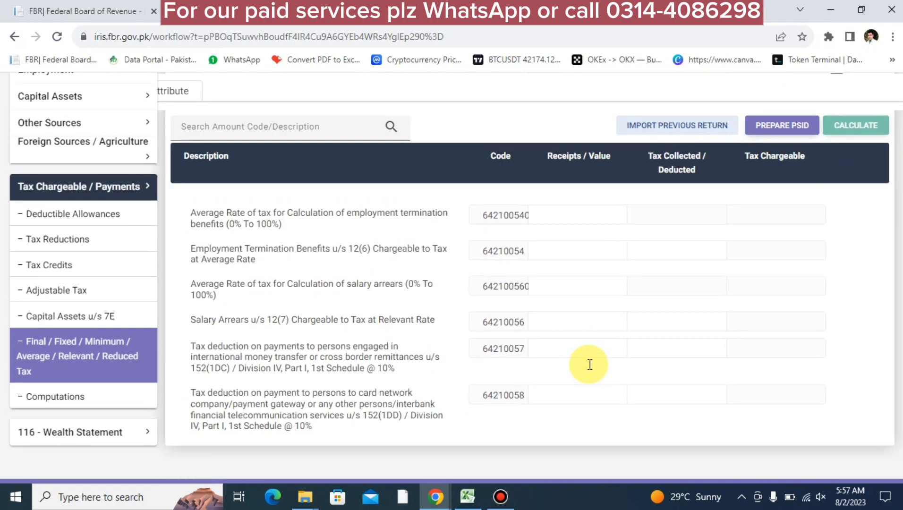
scroll(590, 364, up, 5)
scroll(590, 364, up, 2)
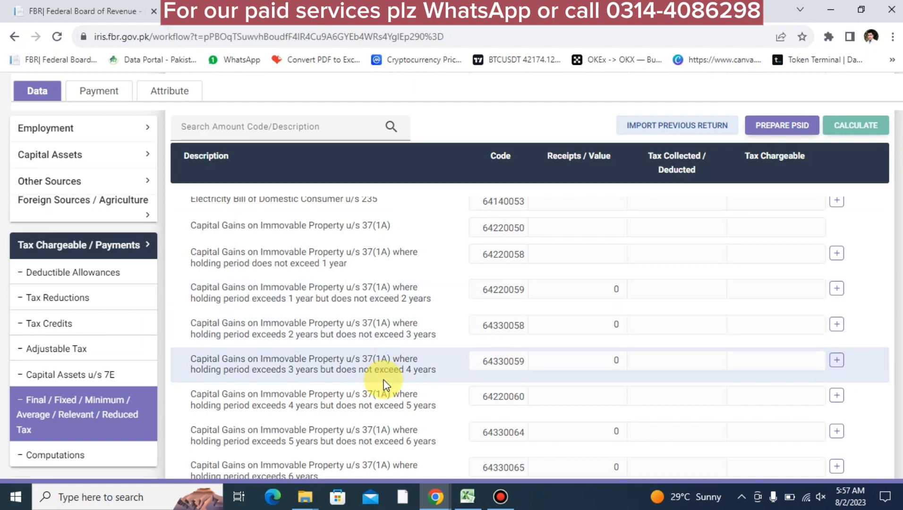
scroll(385, 385, down, 5)
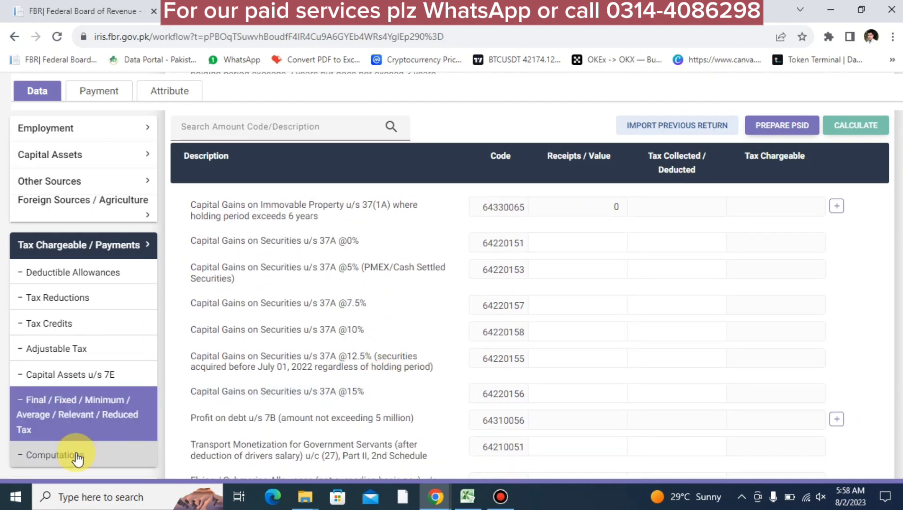
Review the tax computations summary of the return
click(77, 456)
scroll(216, 404, down, 10)
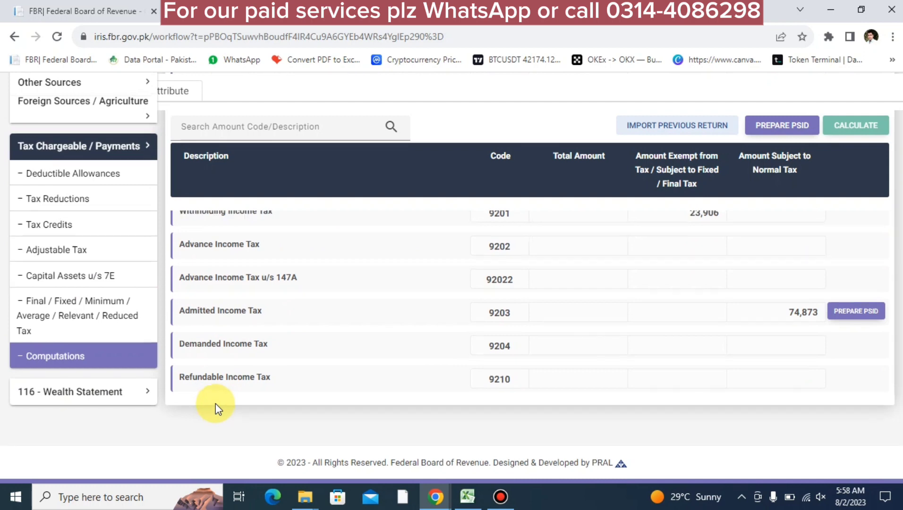
scroll(216, 403, up, 1)
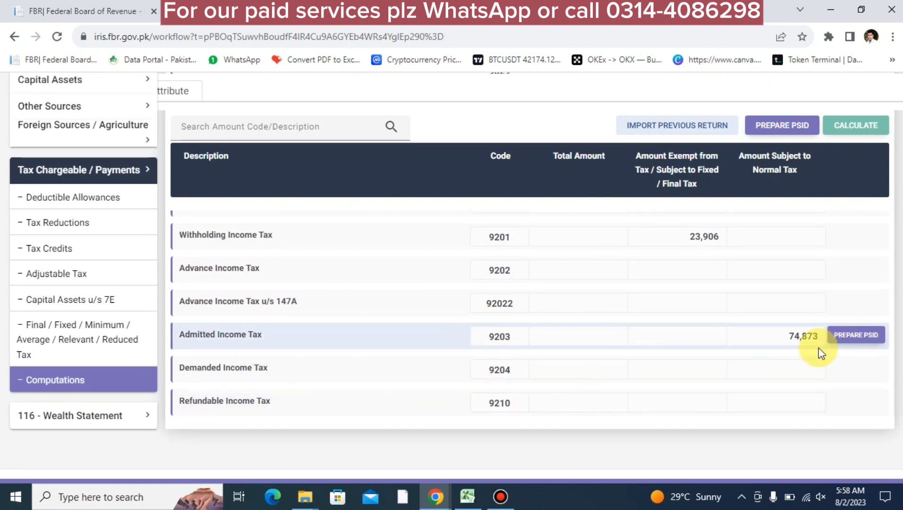
scroll(228, 291, up, 8)
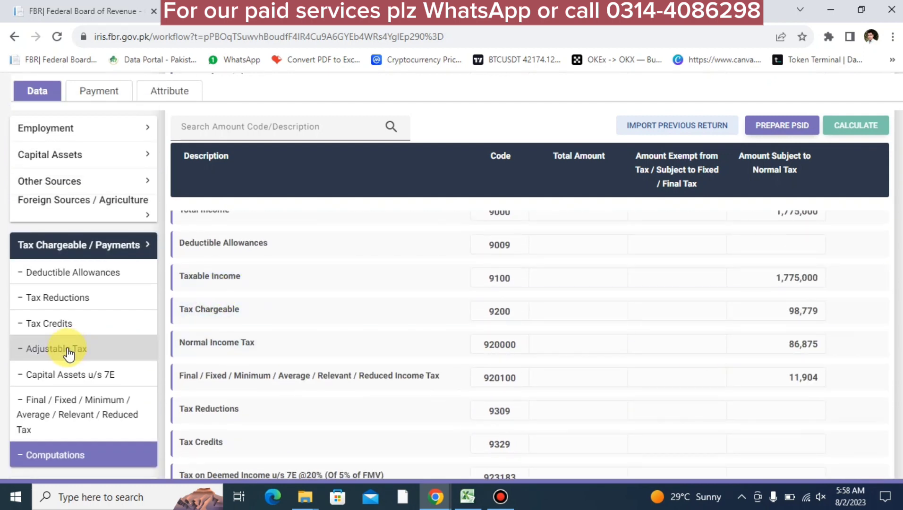
scroll(654, 351, down, 8)
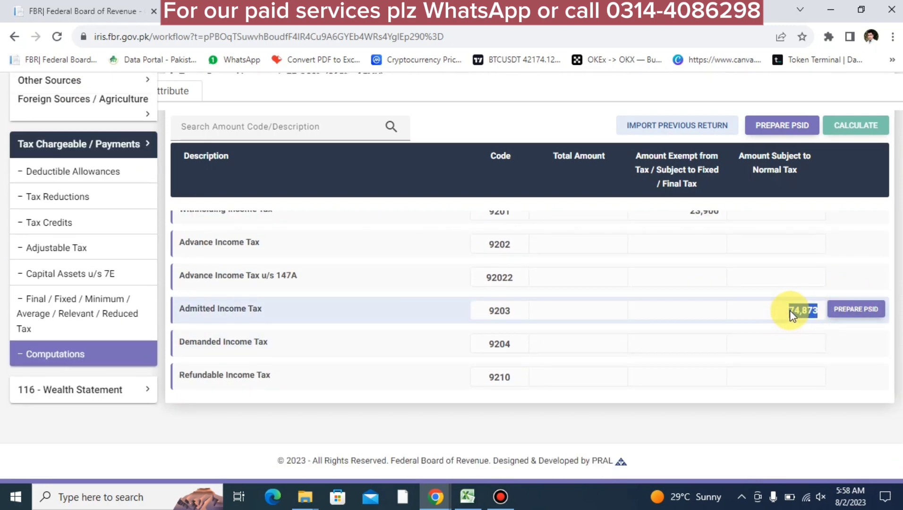
Correct the Salary of Employees u/s 149 tax collected to 74,000, recalculate, and review Computations
click(72, 252)
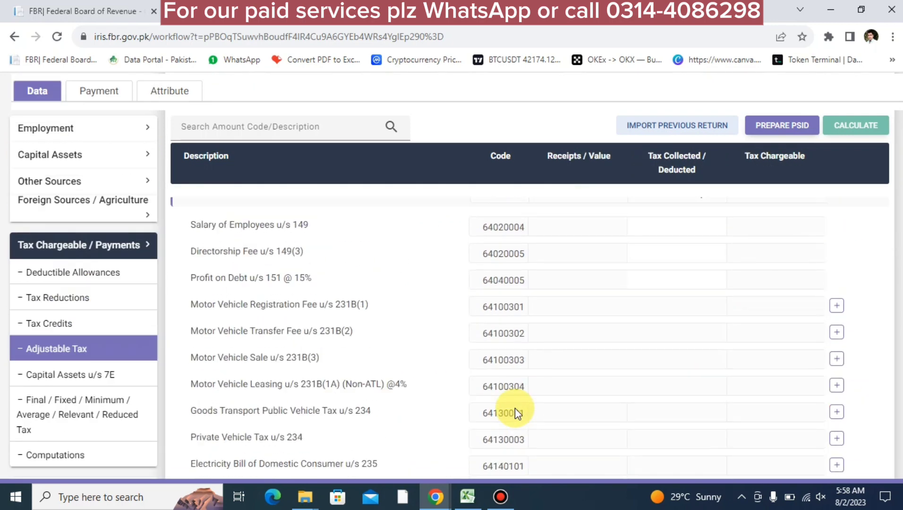
scroll(514, 411, up, 3)
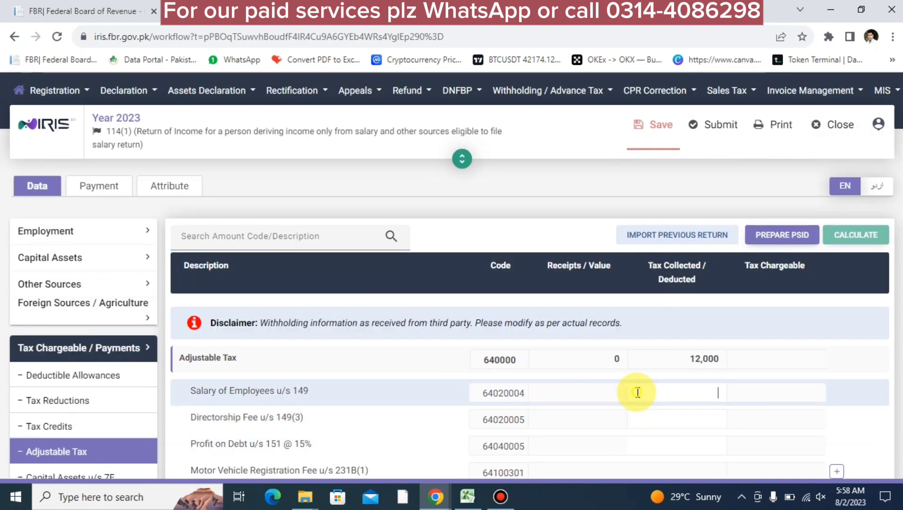
text(74873)
click(858, 237)
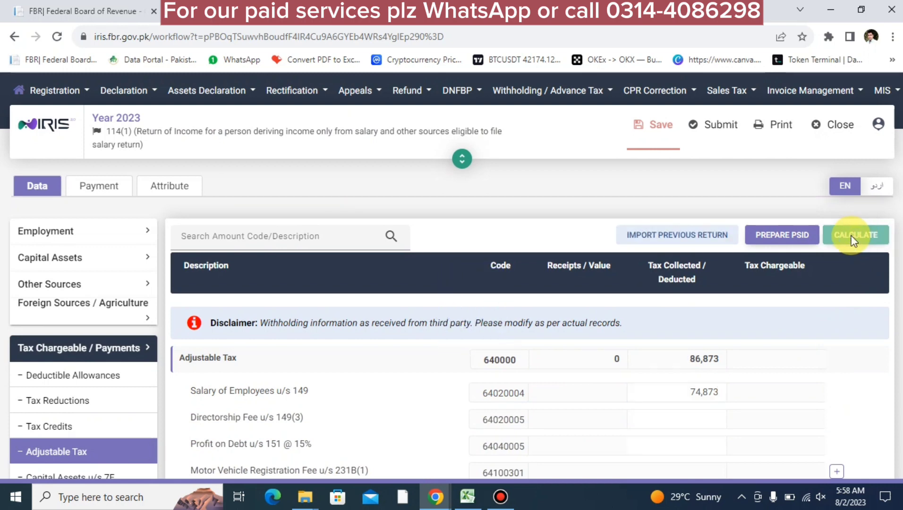
scroll(654, 407, down, 8)
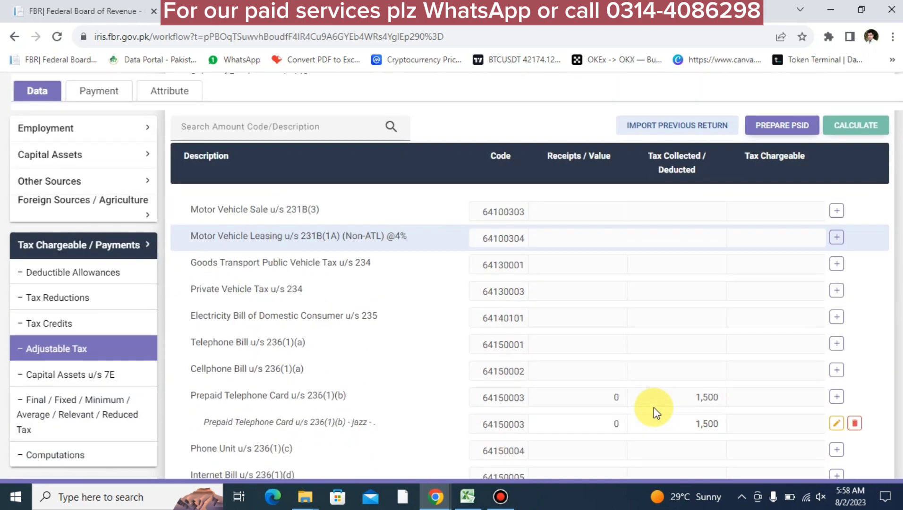
scroll(654, 407, up, 5)
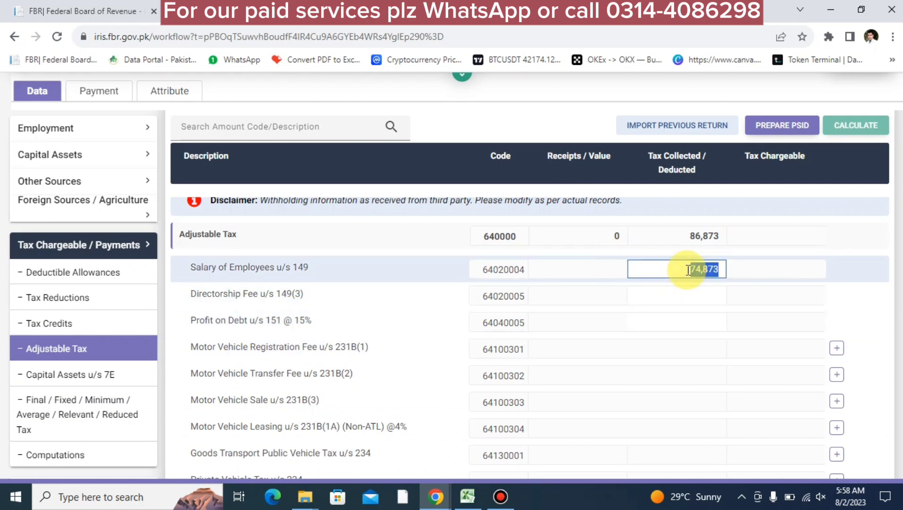
text(7,400)
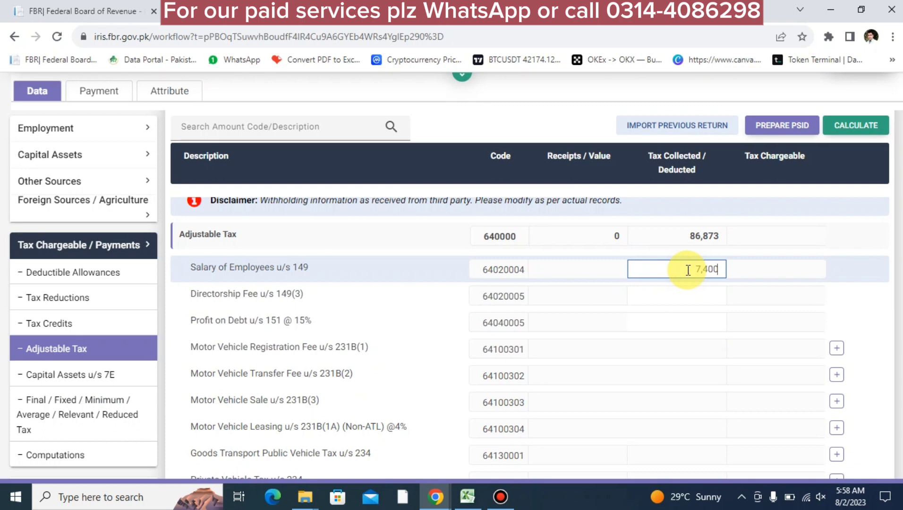
click(858, 126)
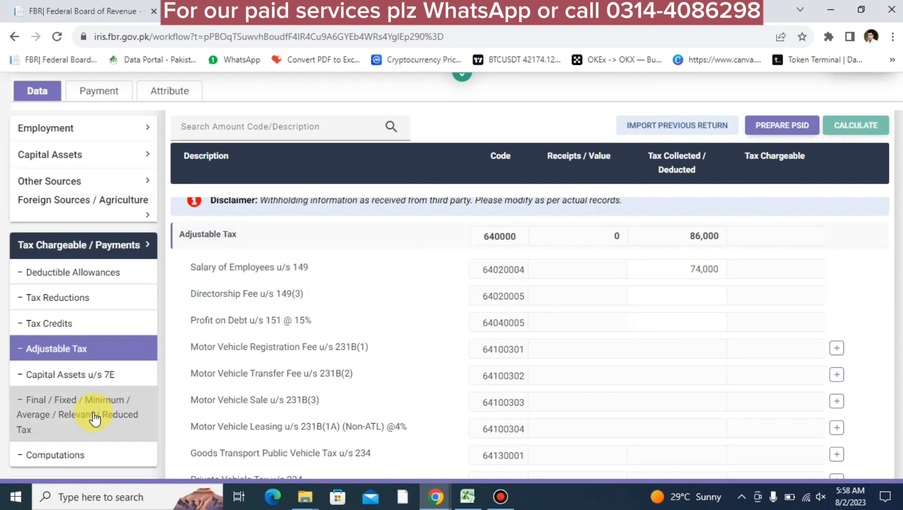
click(71, 460)
scroll(569, 410, down, 10)
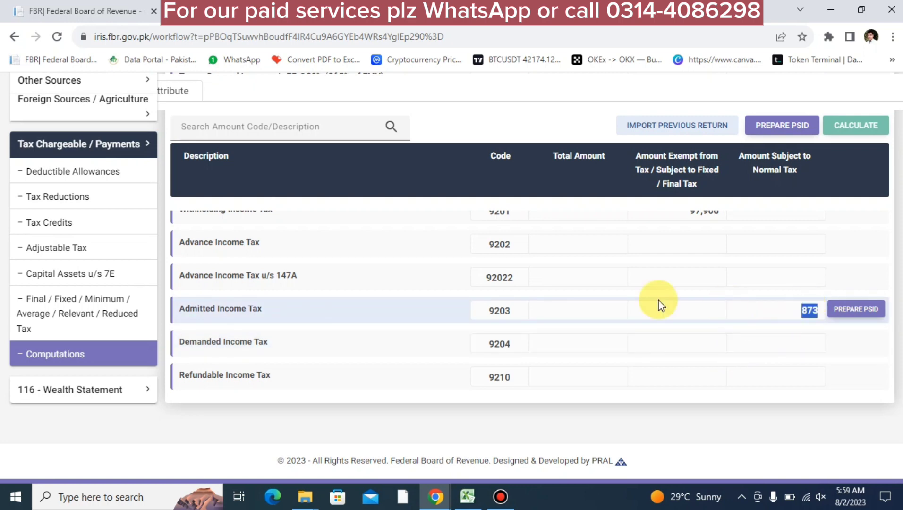
Edit the code 1009 pay and wages exempt amount, recalculate, and check the computations
scroll(263, 338, up, 5)
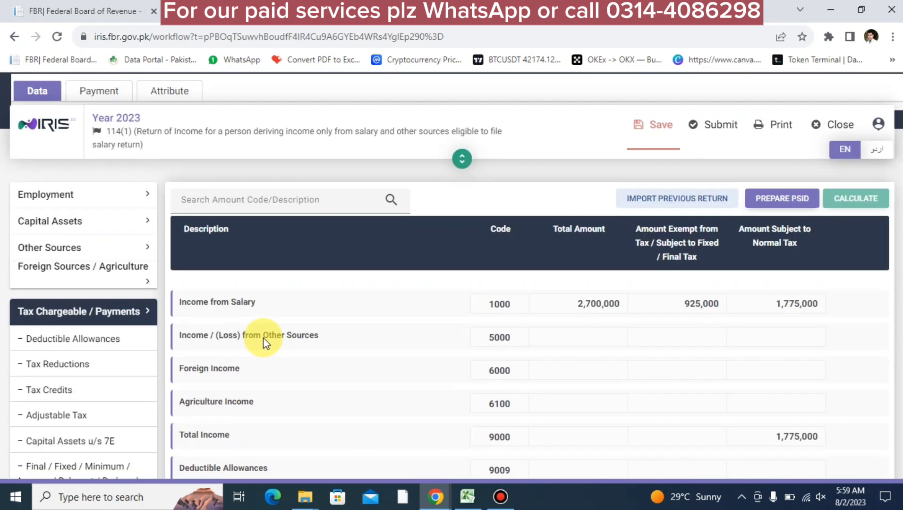
click(56, 233)
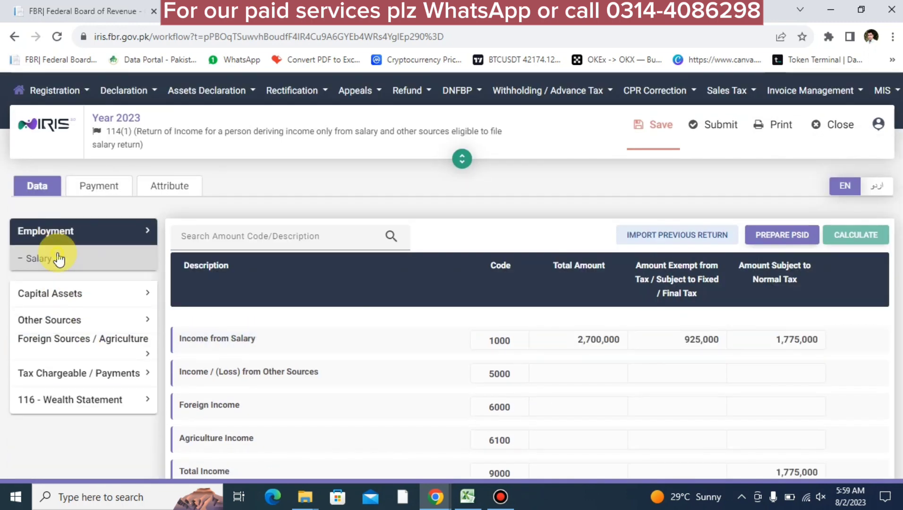
click(57, 257)
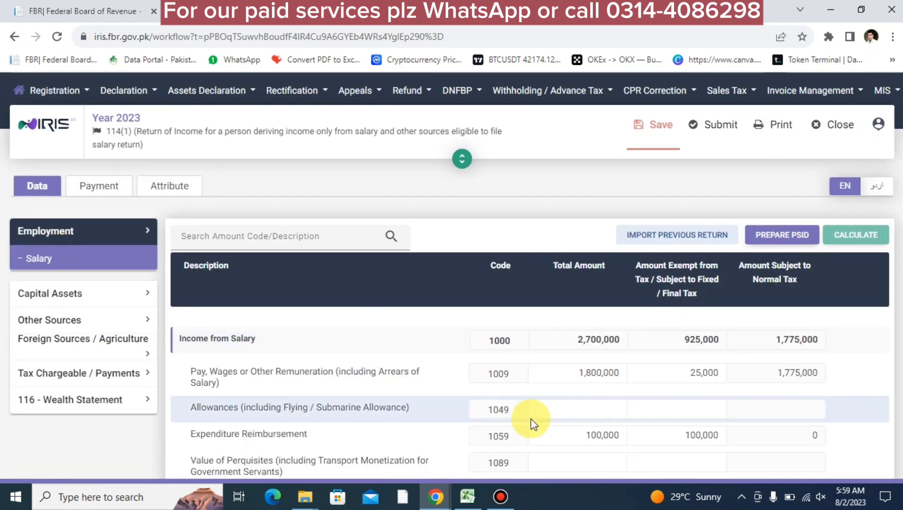
click(600, 376)
click(691, 373)
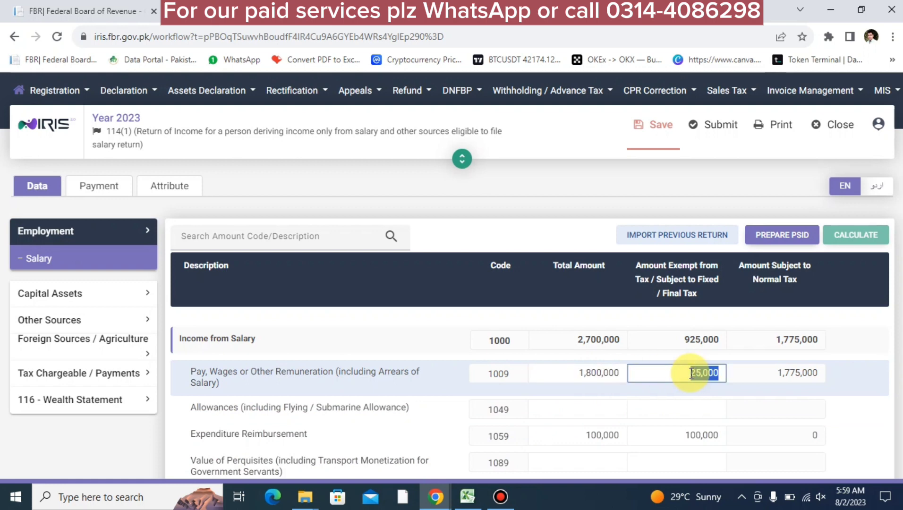
text(2)
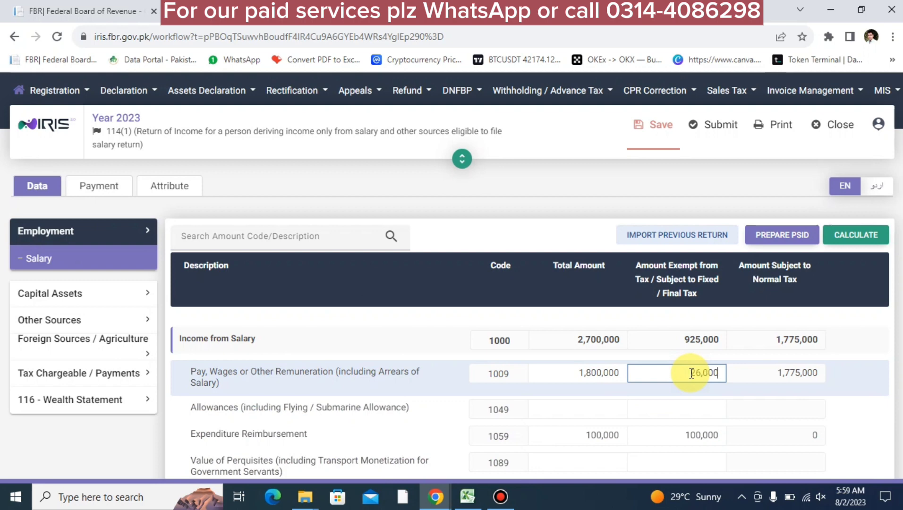
click(848, 243)
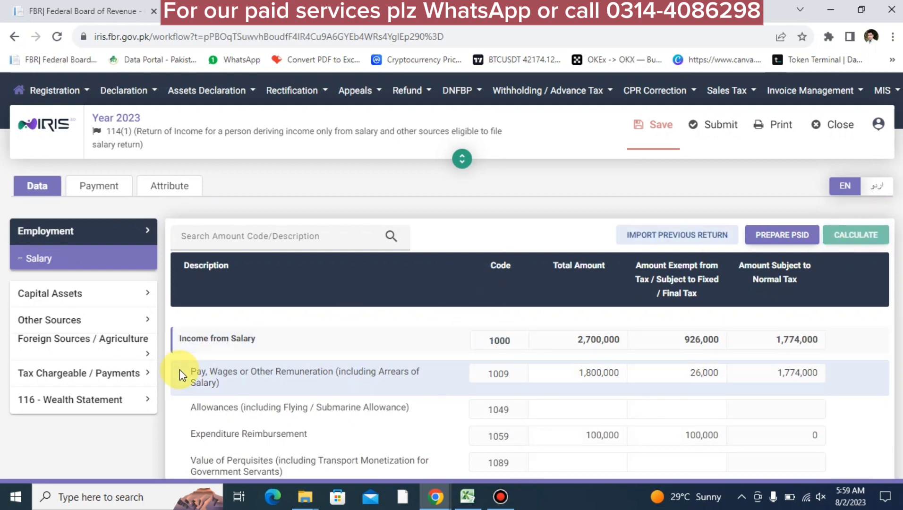
click(110, 378)
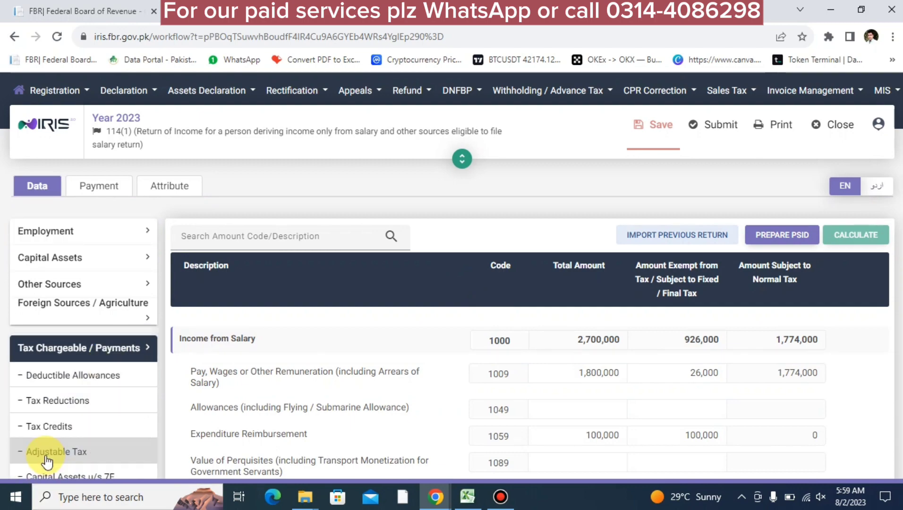
scroll(45, 454, down, 3)
click(46, 370)
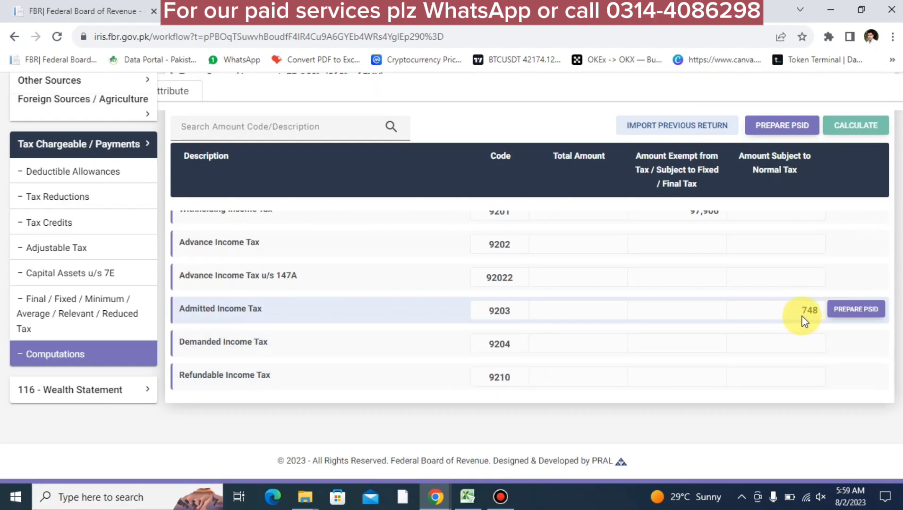
Set the code 1009 exempt amount to 28,000, recalculate, and confirm admitted tax of 498
scroll(804, 321, up, 10)
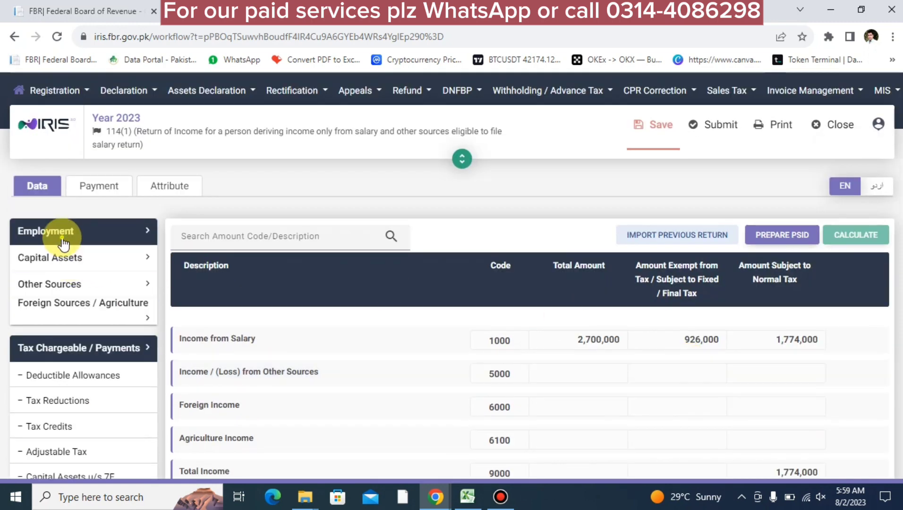
click(63, 244)
click(62, 259)
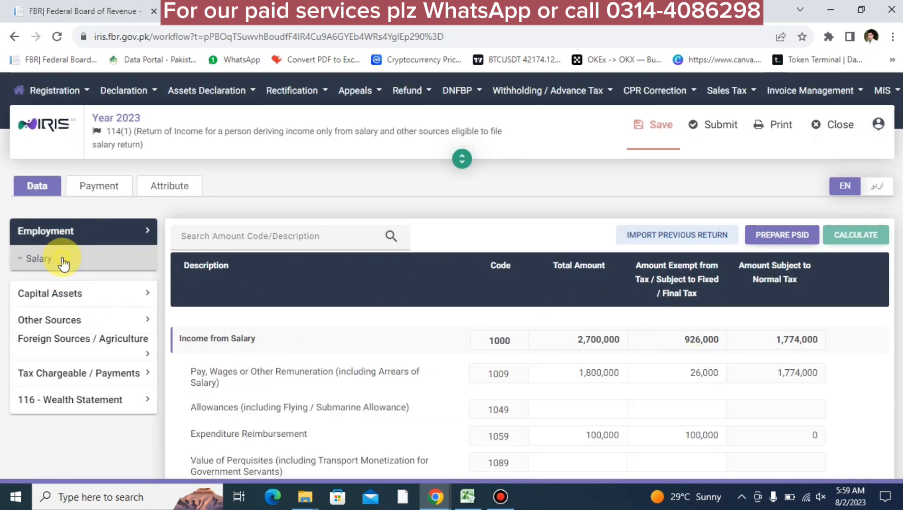
click(572, 373)
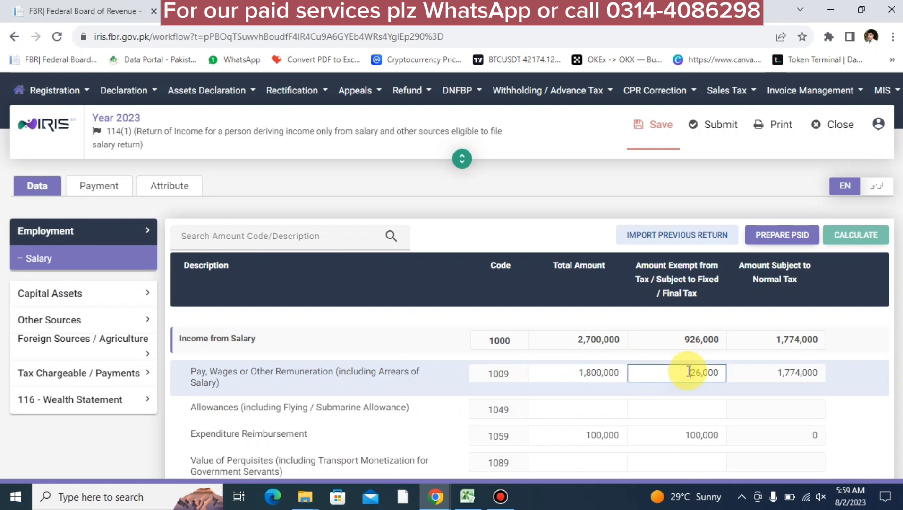
text(2)
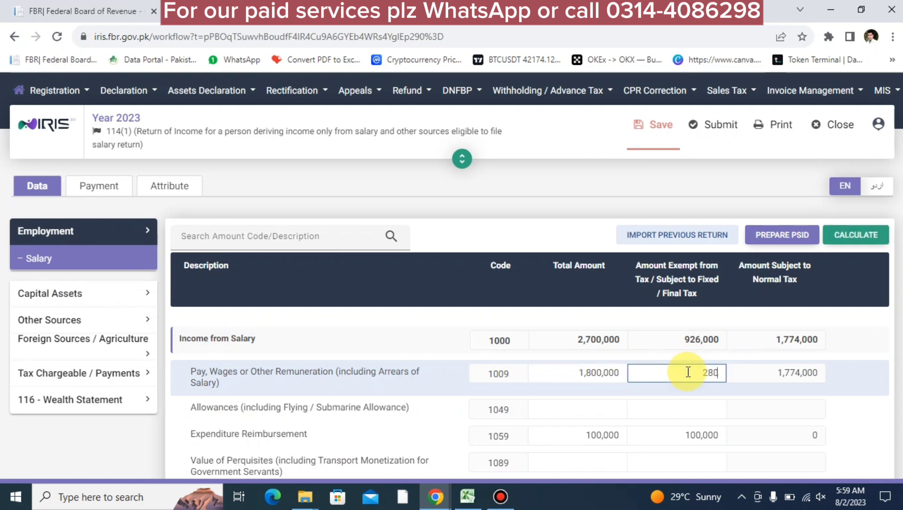
click(865, 233)
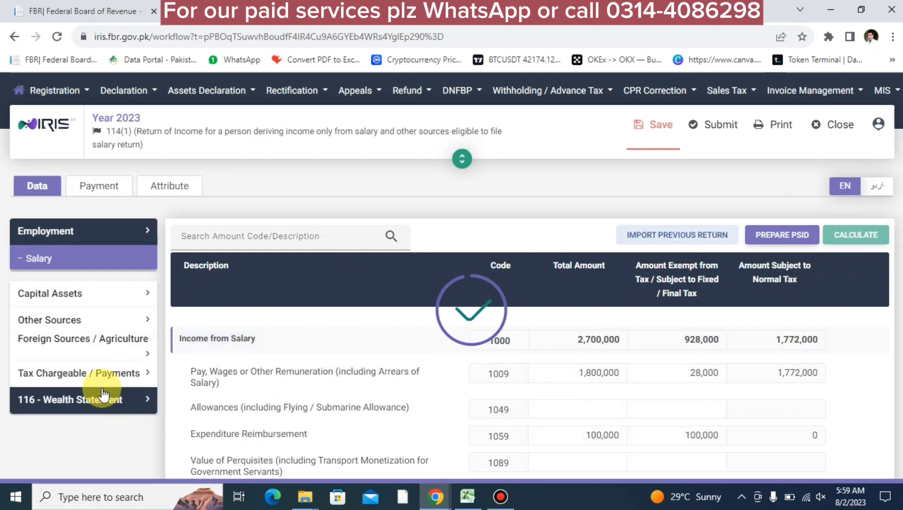
click(97, 375)
scroll(76, 442, down, 5)
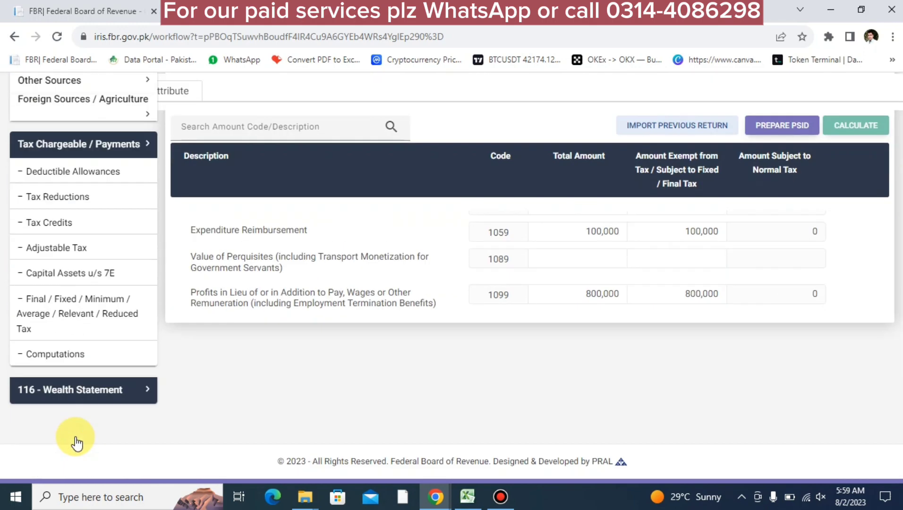
click(68, 369)
scroll(539, 381, down, 5)
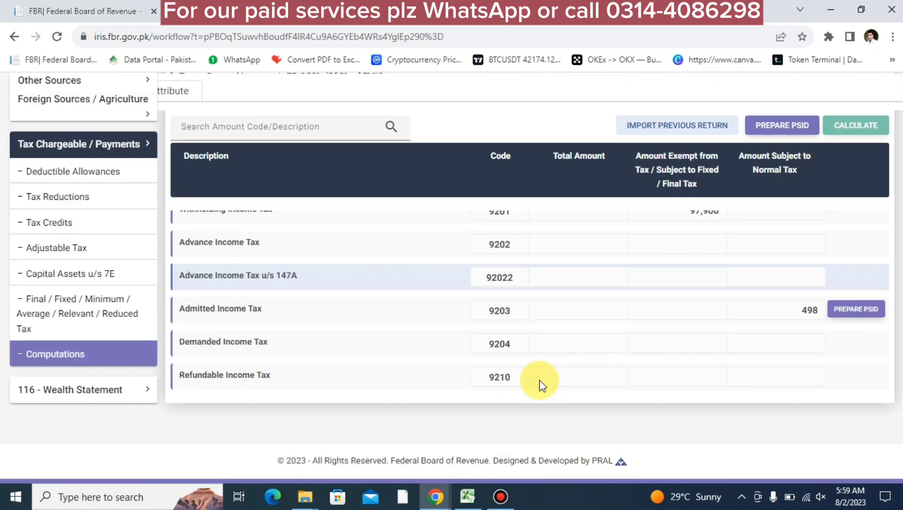
scroll(798, 315, up, 10)
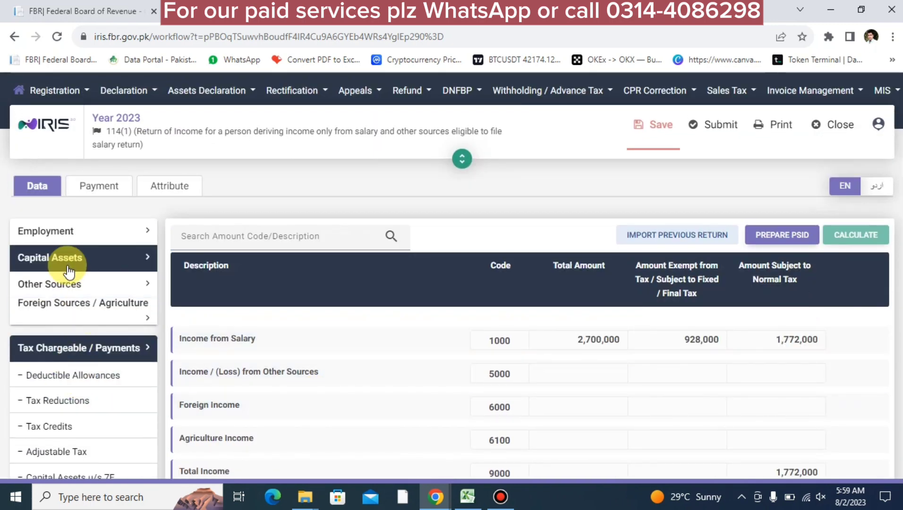
Edit the code 1009 Pay, Wages total amount, recalculate, and check the computations
click(46, 239)
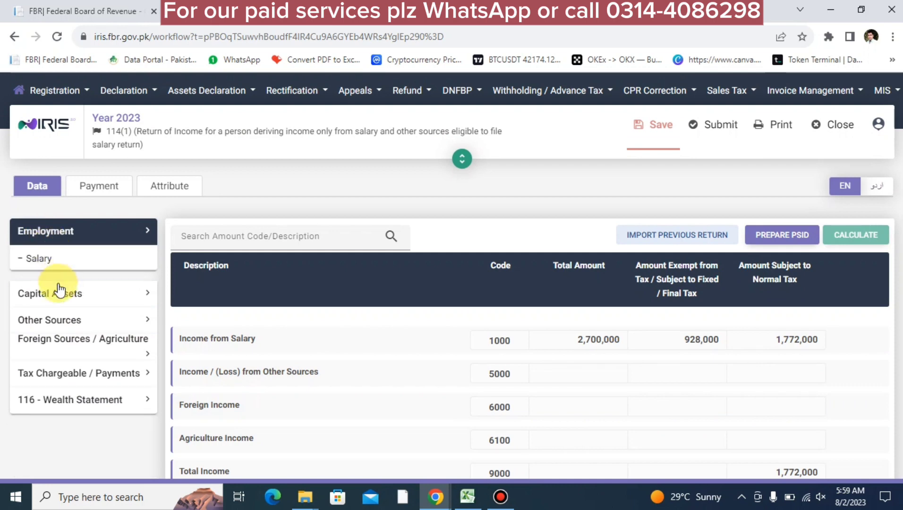
click(49, 262)
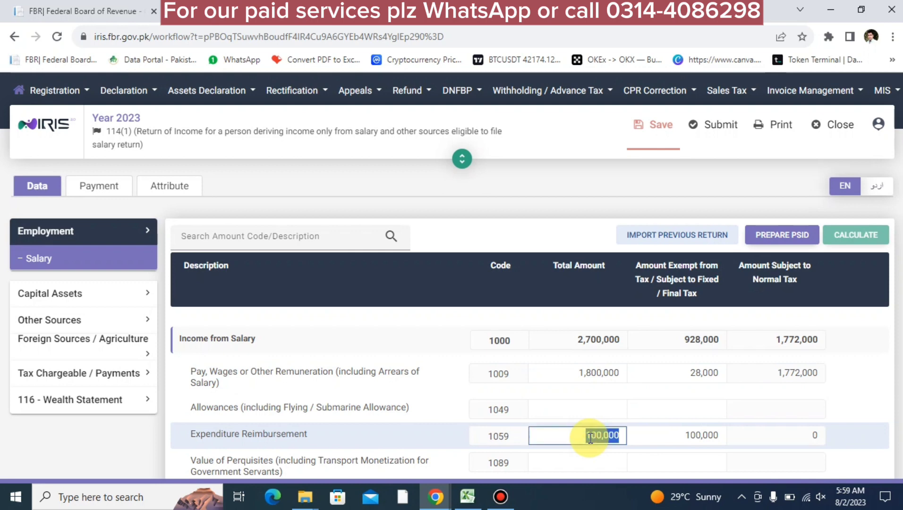
click(584, 373)
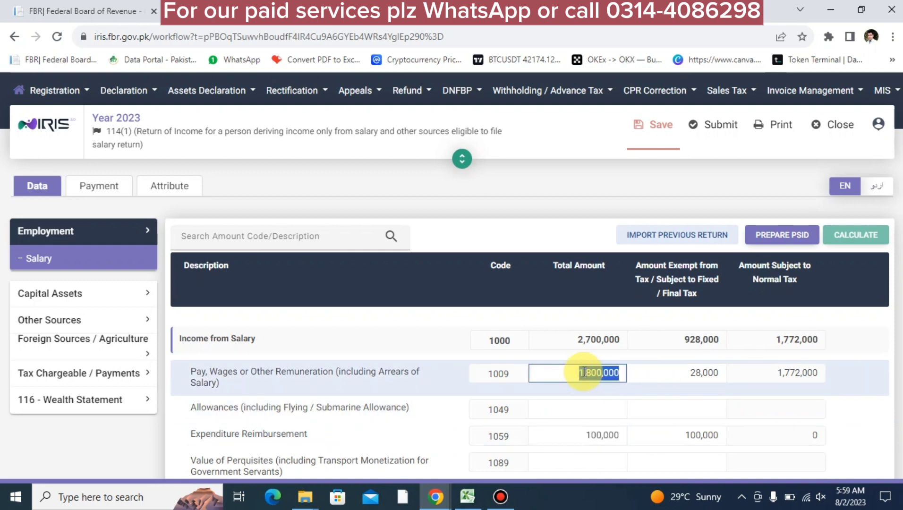
text(1)
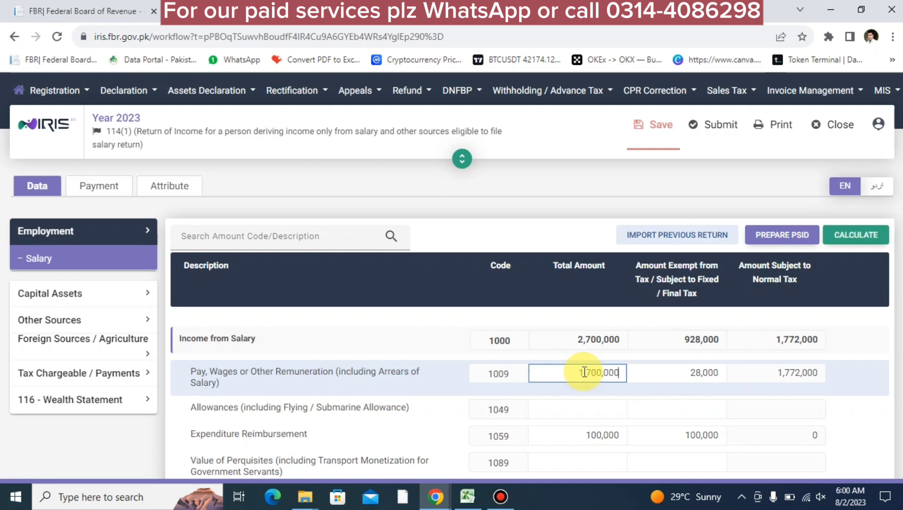
click(867, 242)
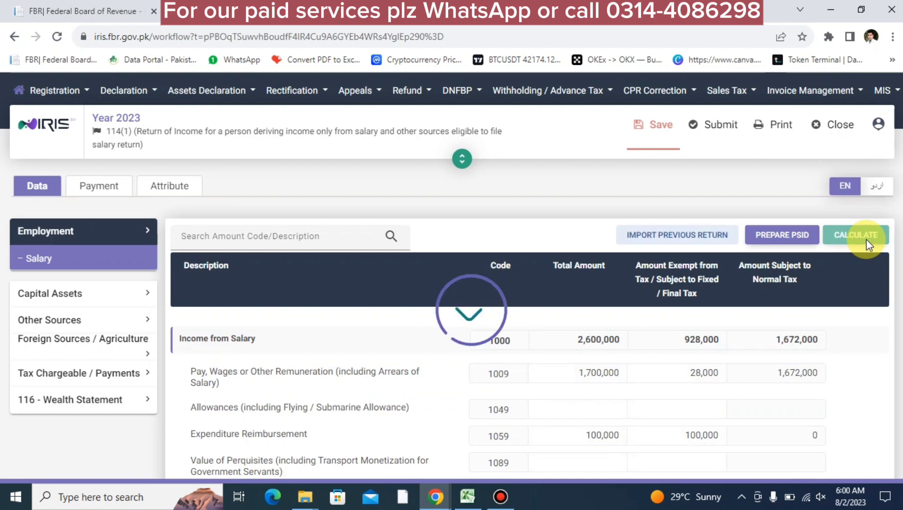
click(81, 387)
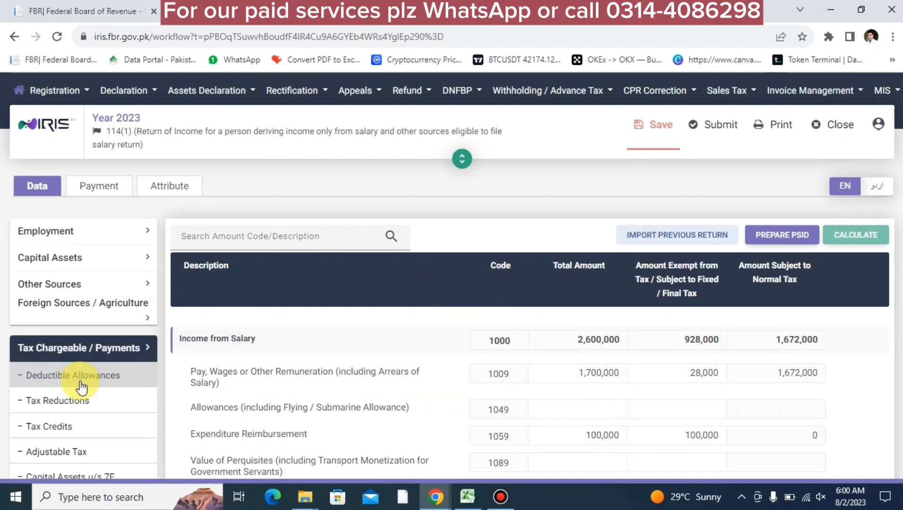
scroll(81, 387, down, 5)
click(73, 353)
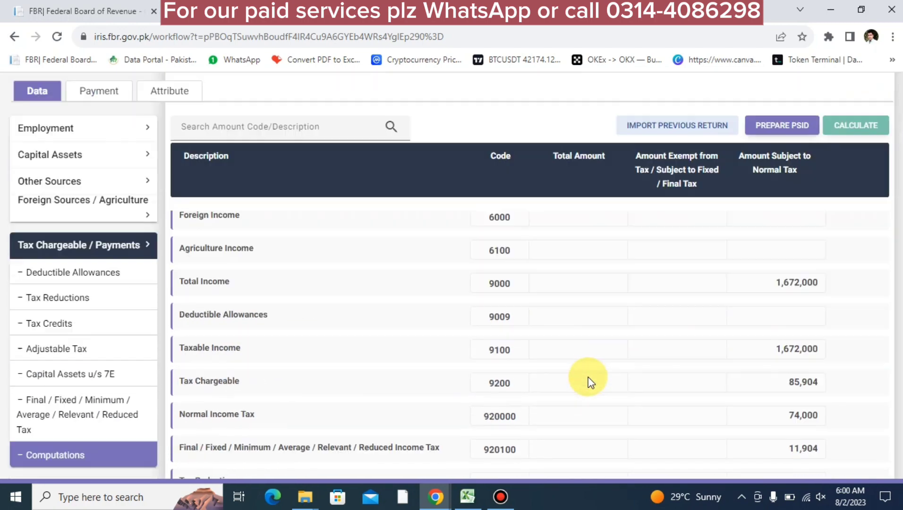
scroll(587, 378, down, 5)
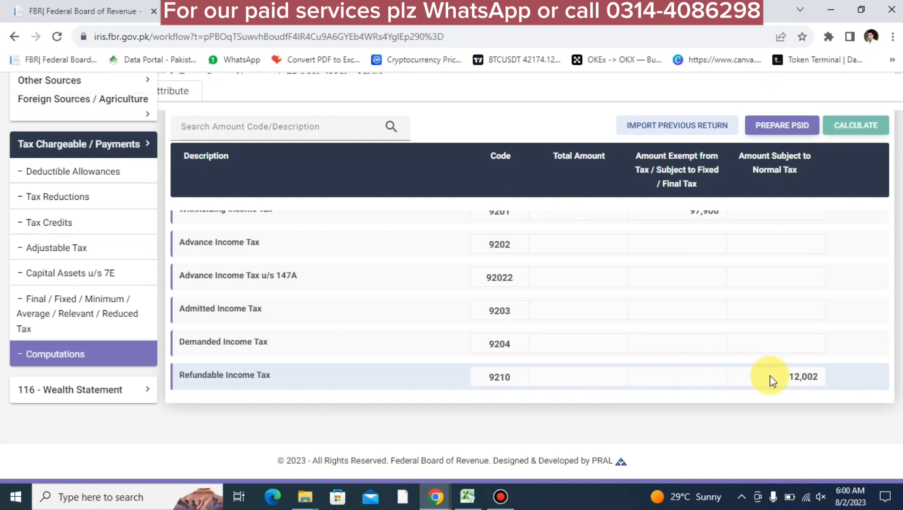
Set Pay, Wages to 1,750,000, recalculate, and confirm 5,752 refundable income tax
scroll(409, 337, up, 10)
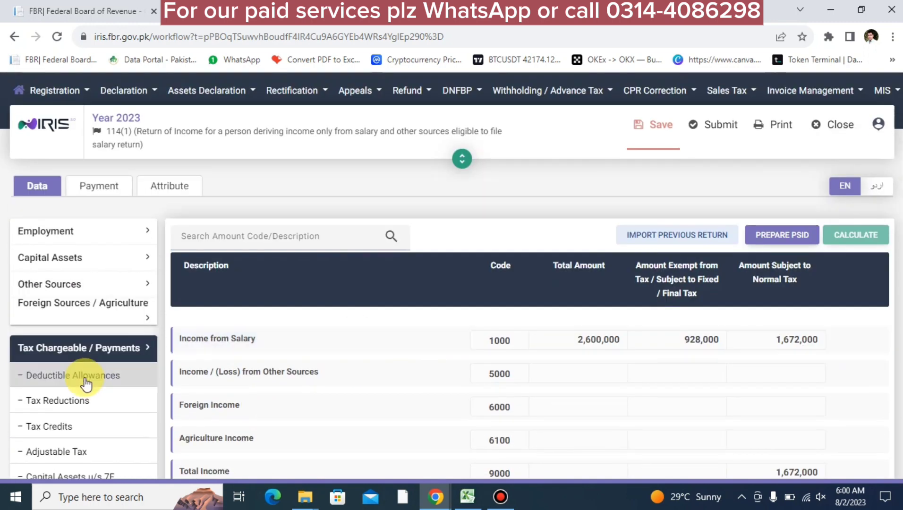
click(56, 230)
click(65, 258)
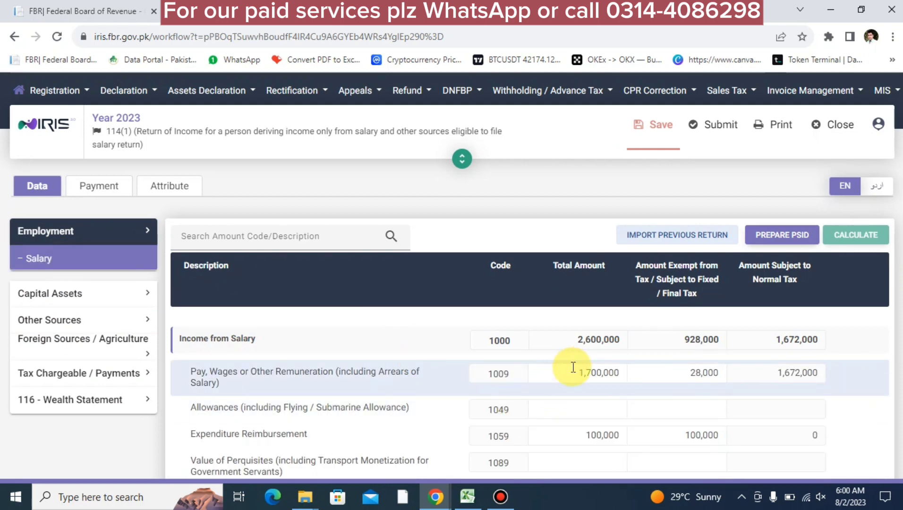
text(1,7)
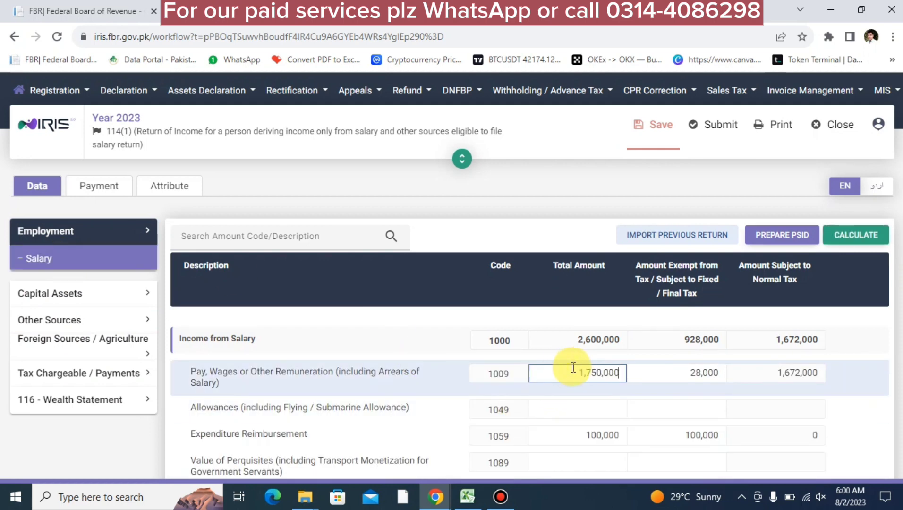
text(50,000)
key(Tab)
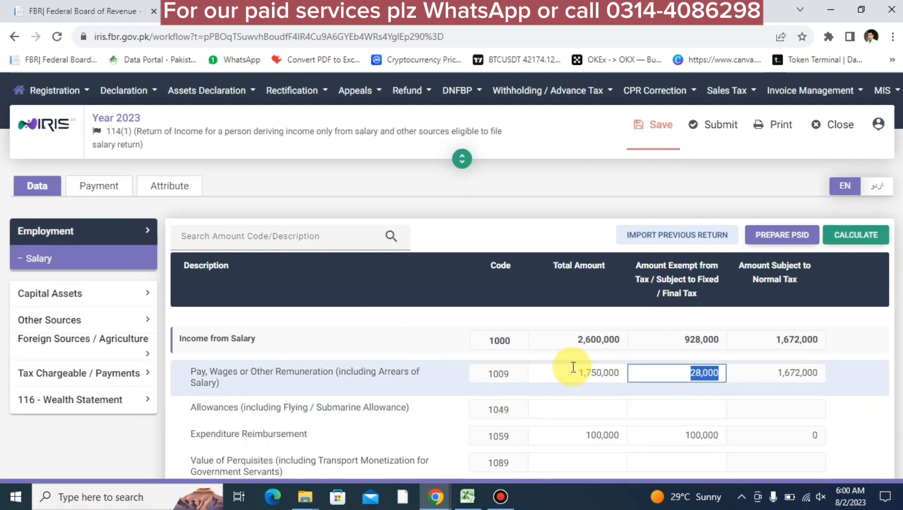
click(844, 238)
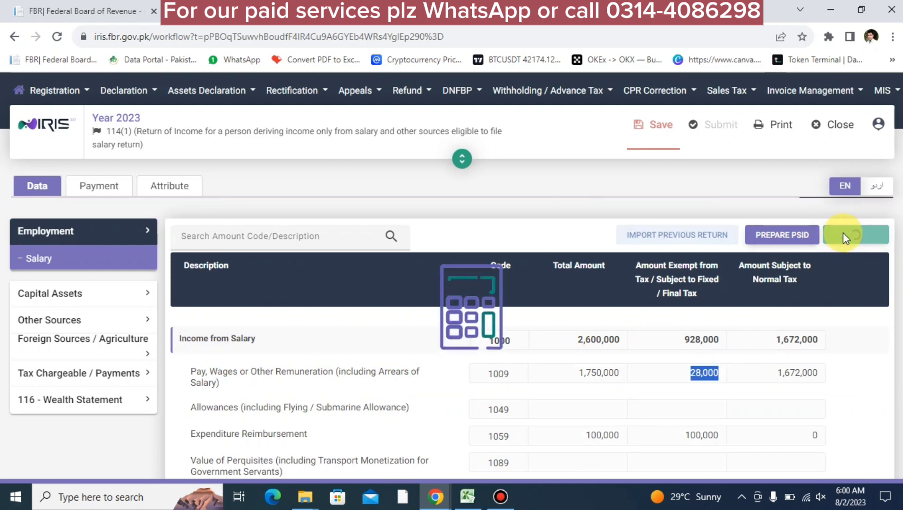
click(115, 380)
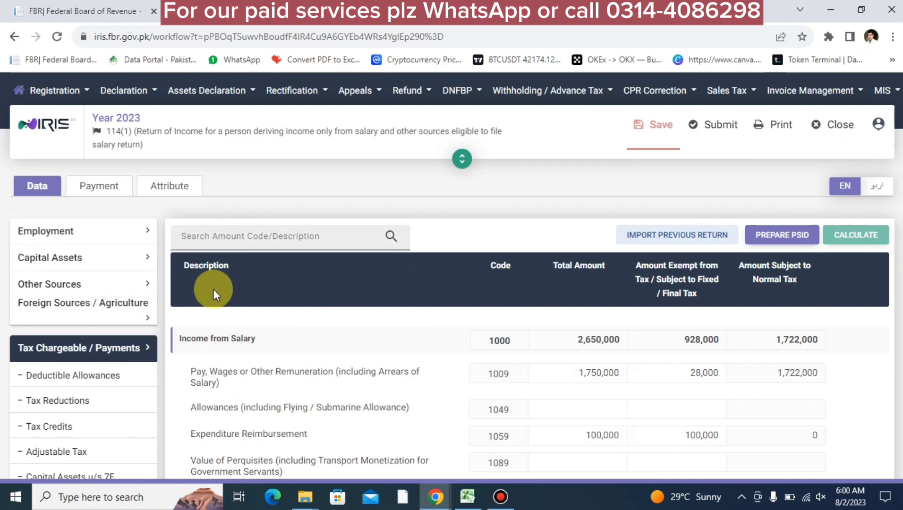
scroll(76, 340, down, 4)
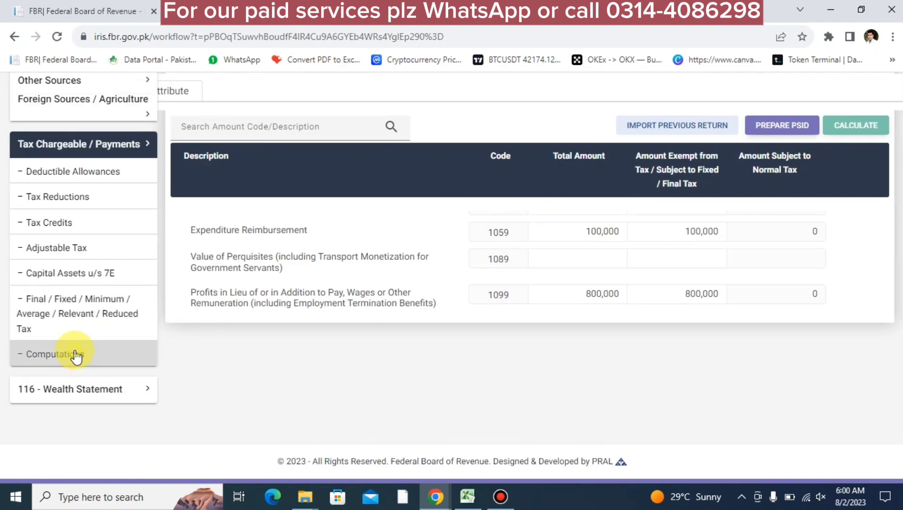
click(76, 355)
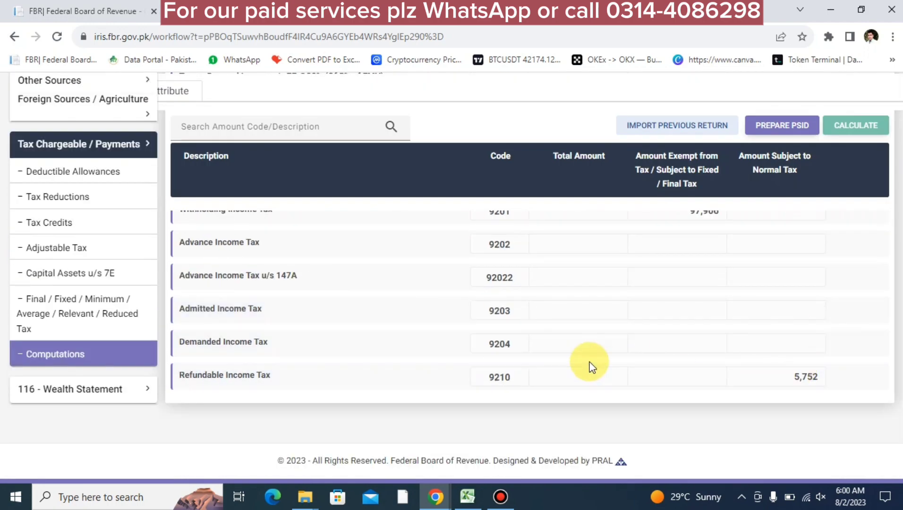
scroll(586, 363, up, 10)
click(56, 238)
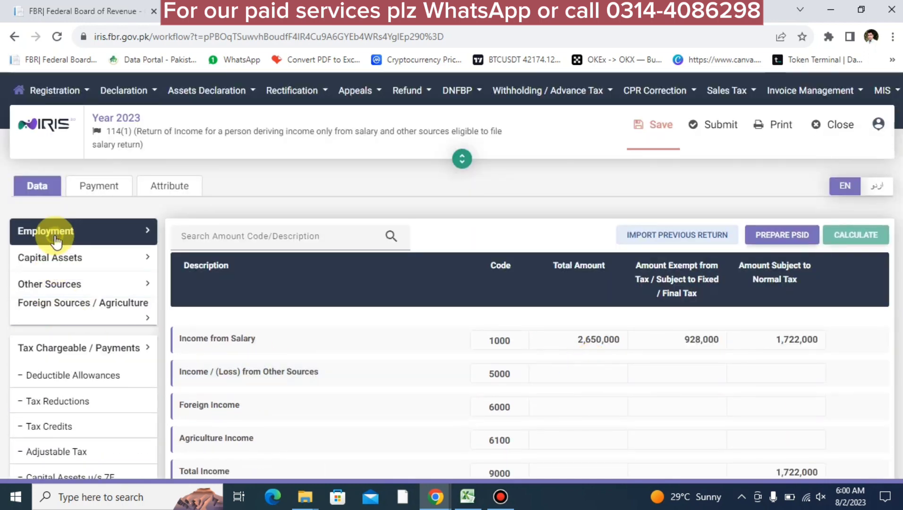
Set the Pay, Wages total amount to 1,785,000 and recalculate the return
click(64, 260)
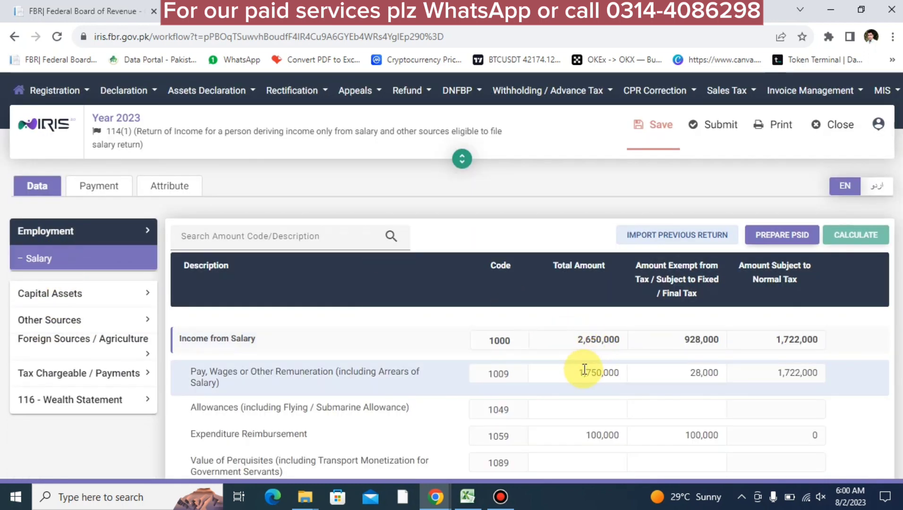
text(17)
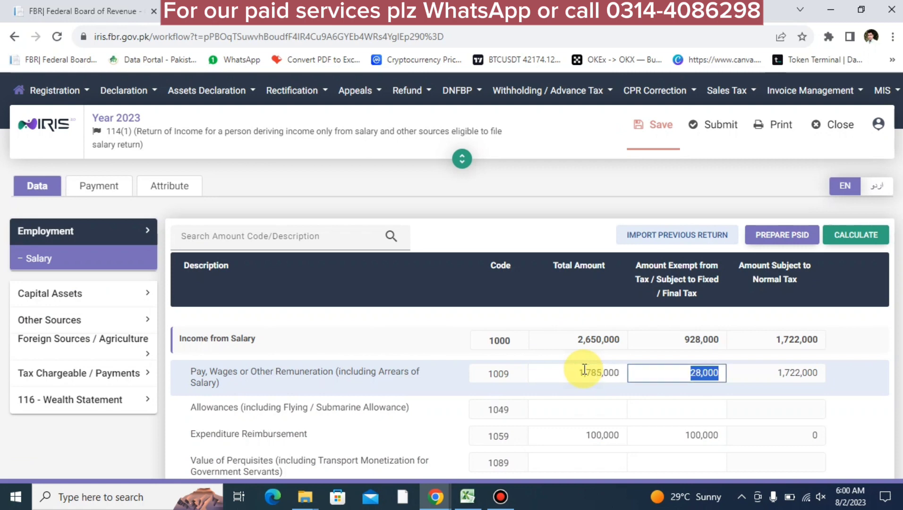
click(855, 237)
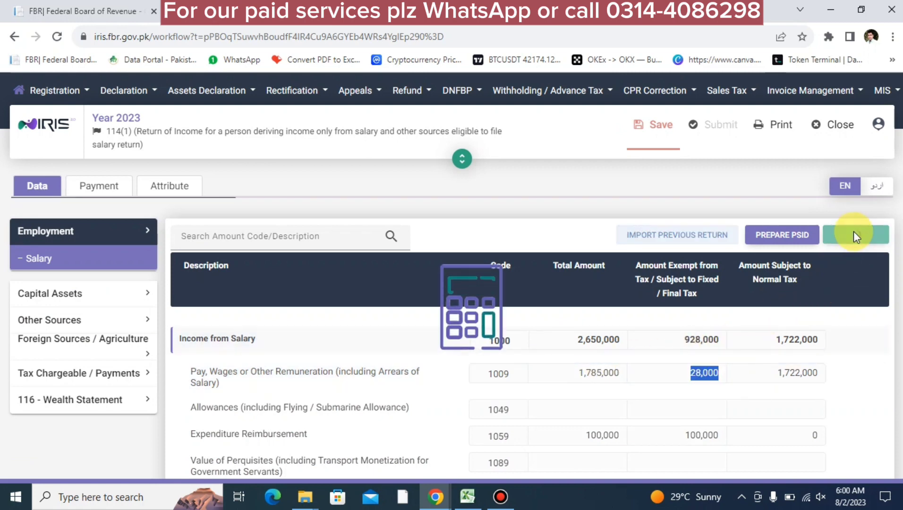
Review the Computations: salary income 2,685,000, total income 1,757,000, refundable tax 1,377
click(121, 375)
scroll(109, 378, down, 4)
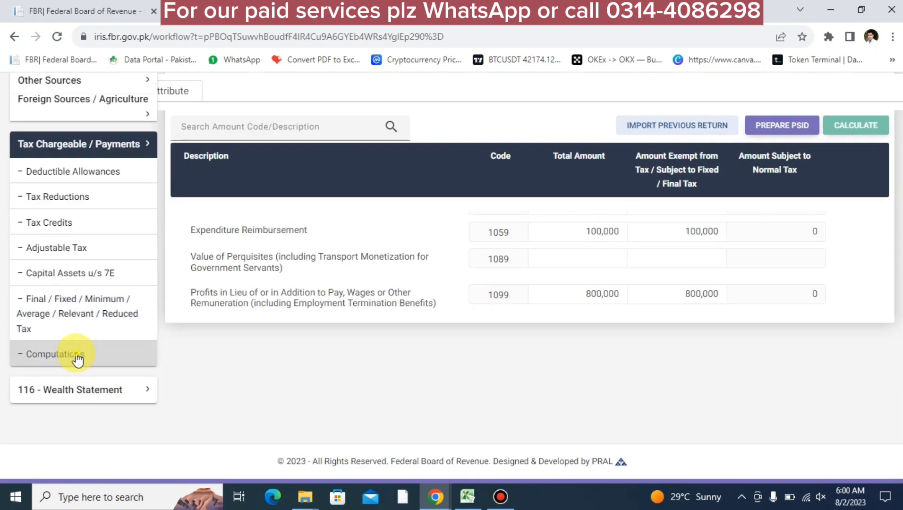
click(77, 358)
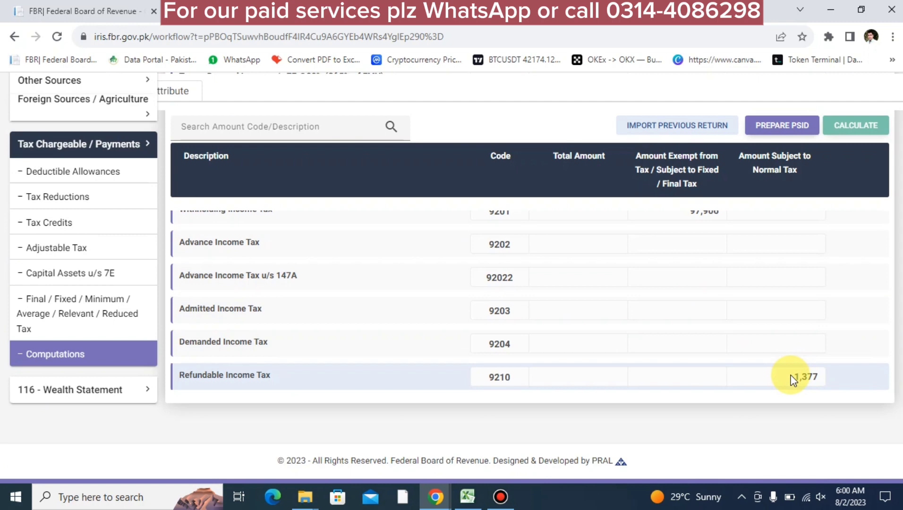
scroll(514, 295, up, 10)
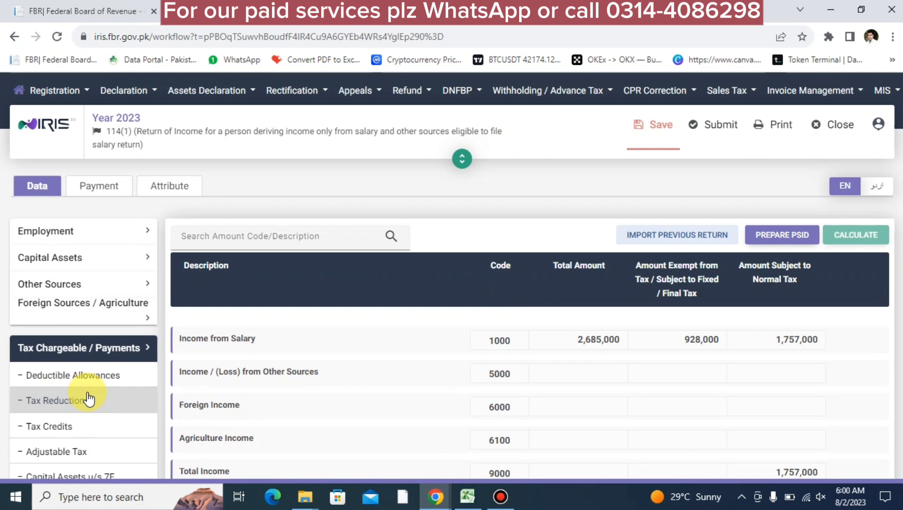
scroll(108, 400, down, 10)
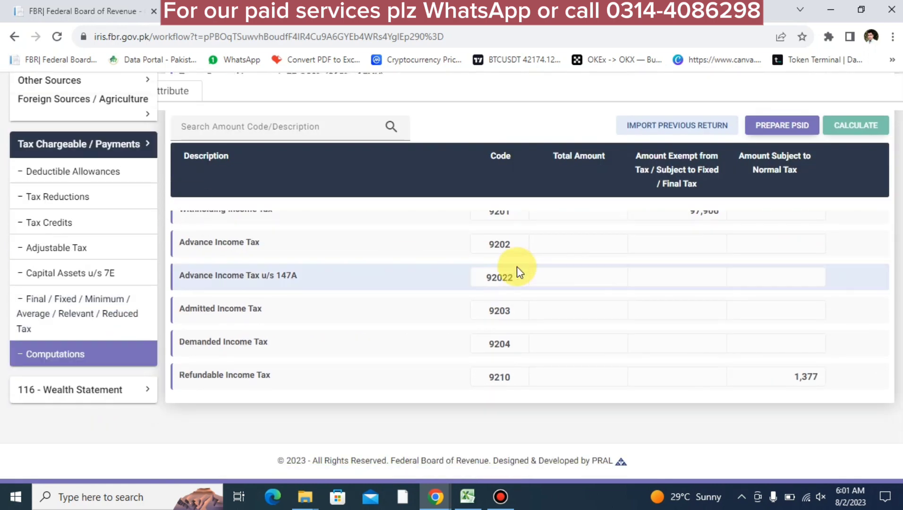
scroll(518, 268, up, 6)
scroll(517, 266, up, 3)
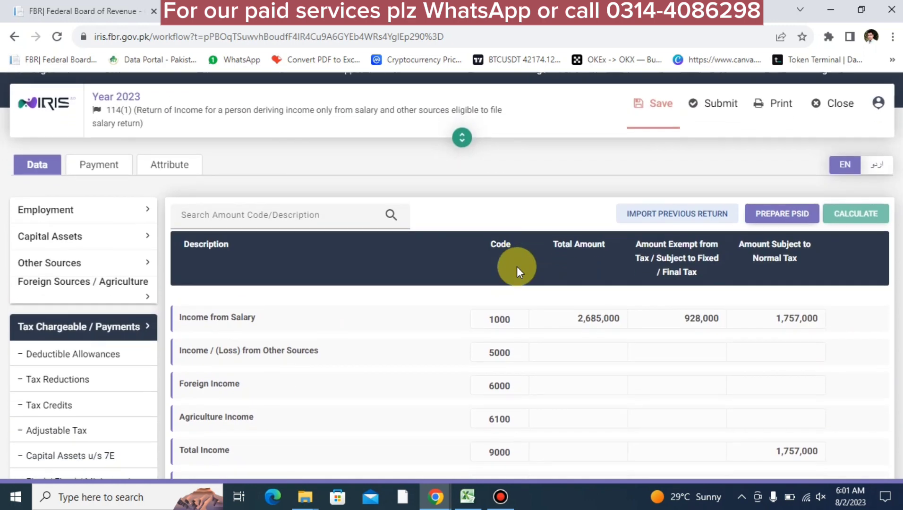
scroll(516, 267, down, 3)
scroll(517, 267, up, 3)
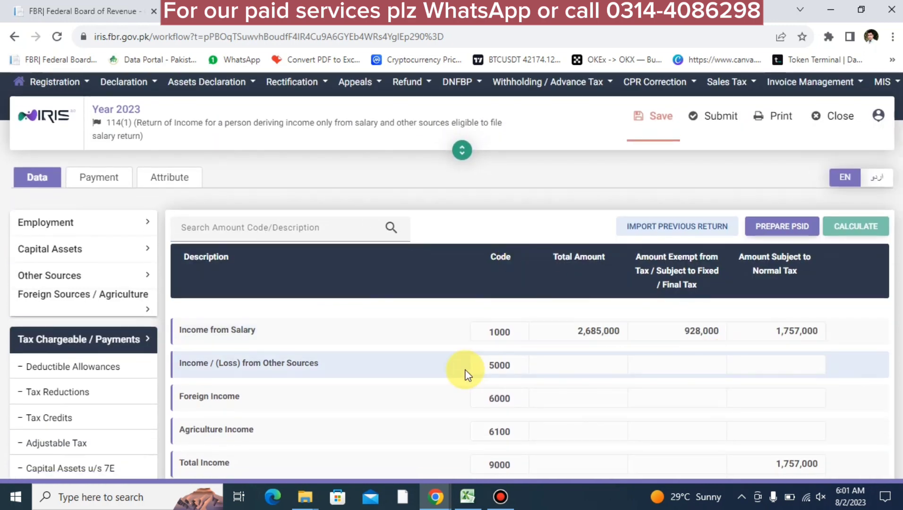
scroll(134, 424, down, 5)
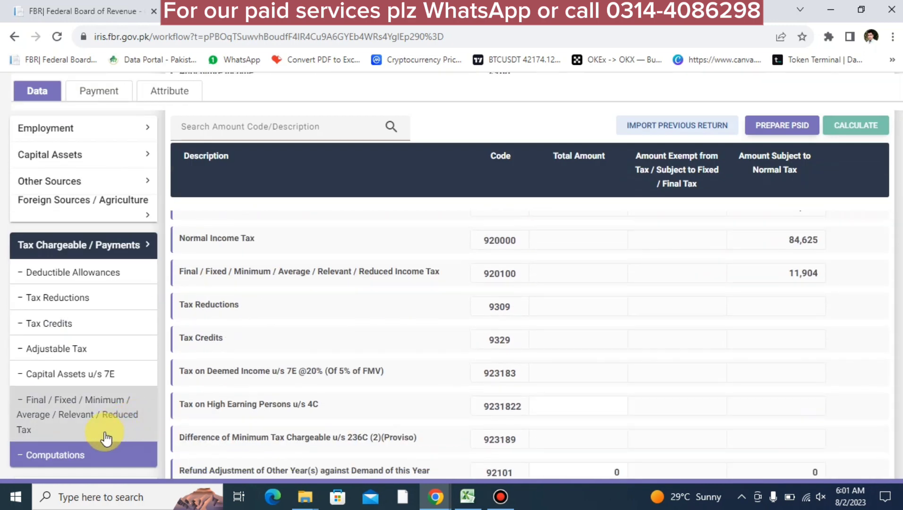
click(90, 456)
scroll(97, 443, down, 3)
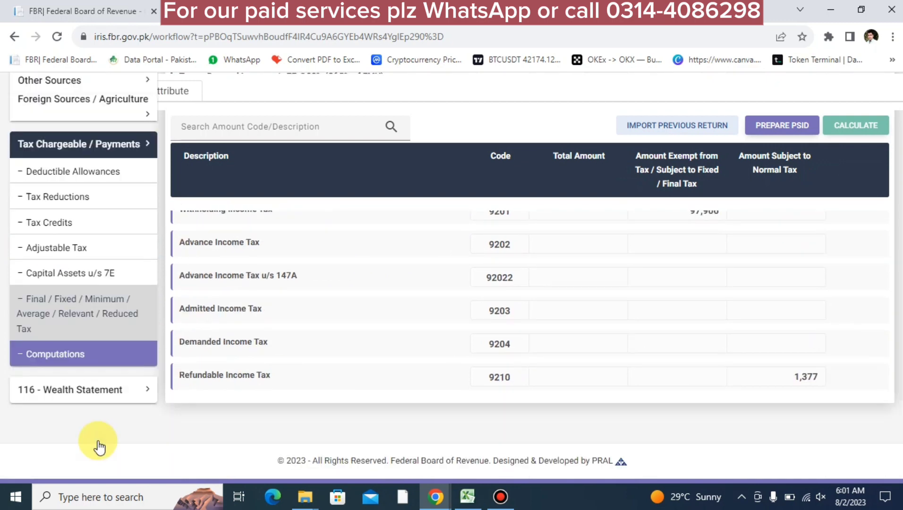
click(81, 398)
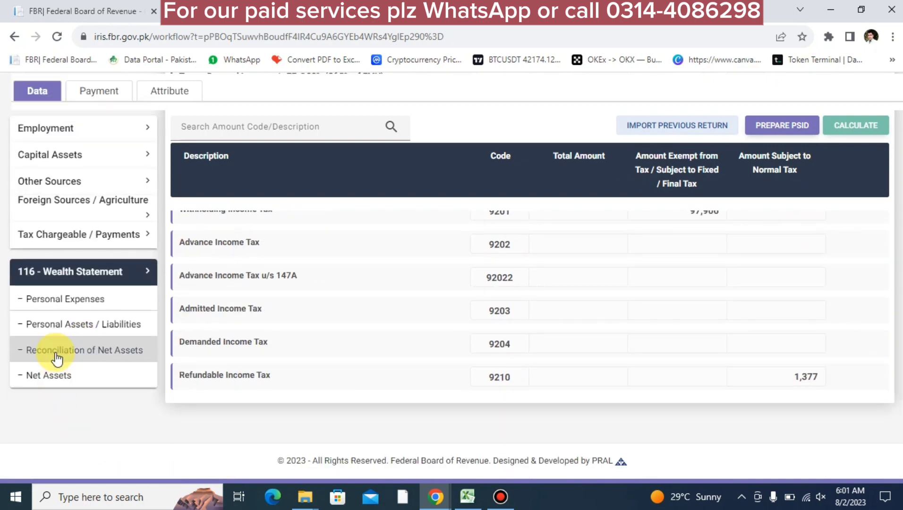
Look up the 1,757,000 income subject to normal tax in the Computations
click(56, 355)
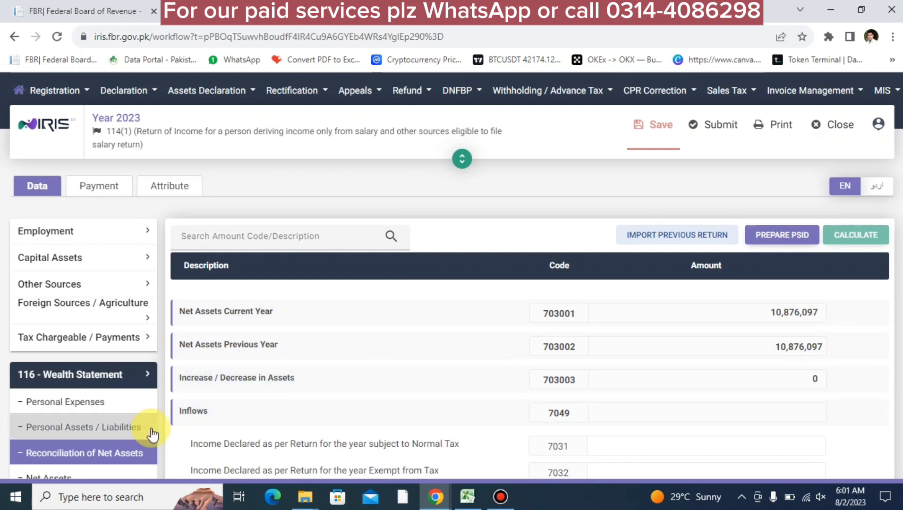
scroll(401, 430, down, 10)
scroll(400, 429, up, 7)
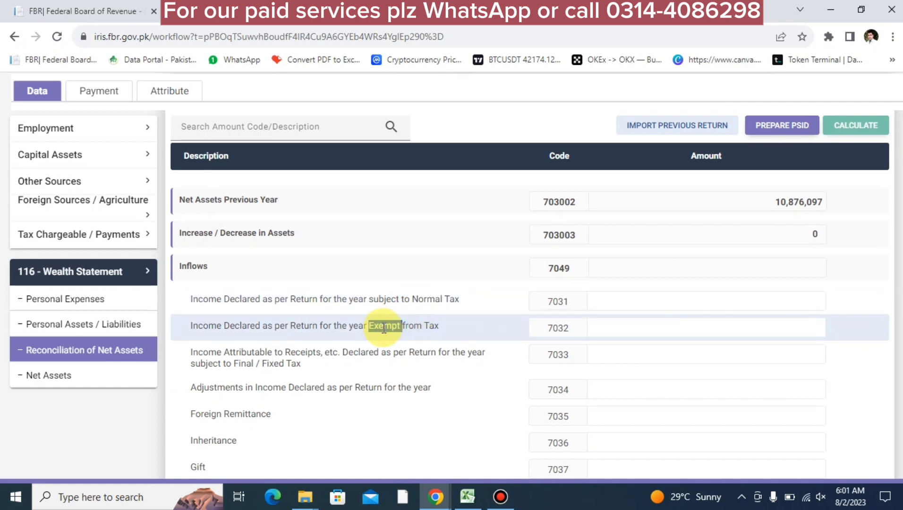
click(51, 242)
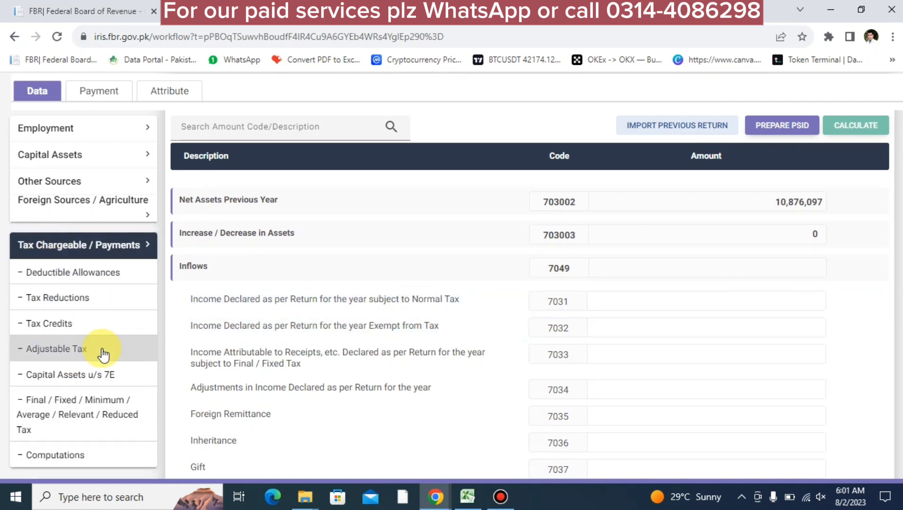
click(68, 456)
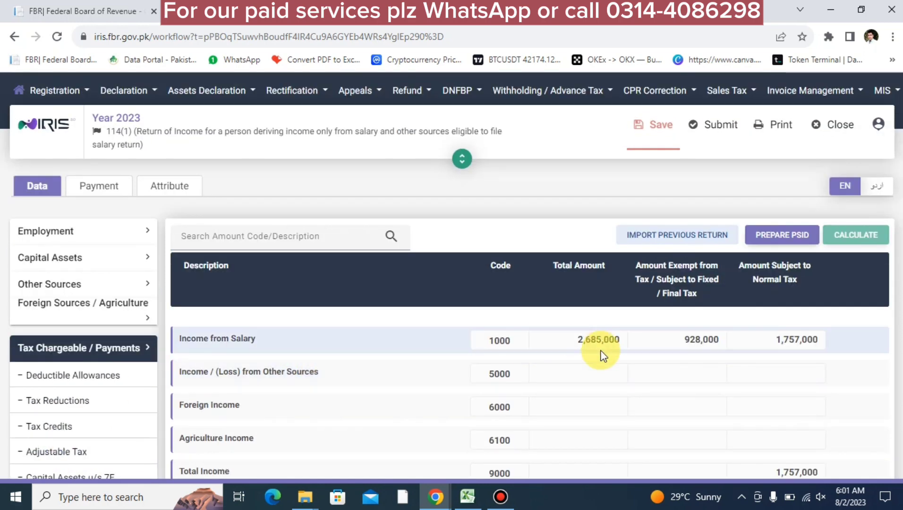
double_click(779, 340)
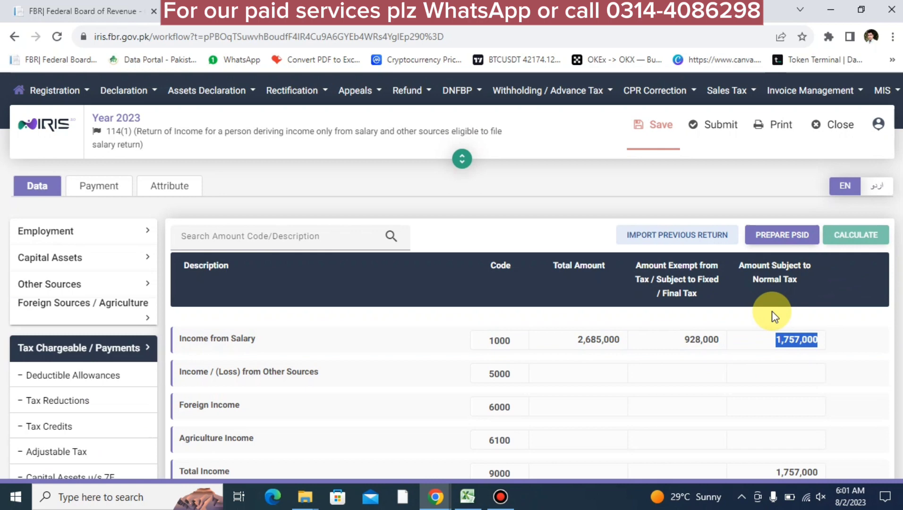
scroll(272, 389, down, 10)
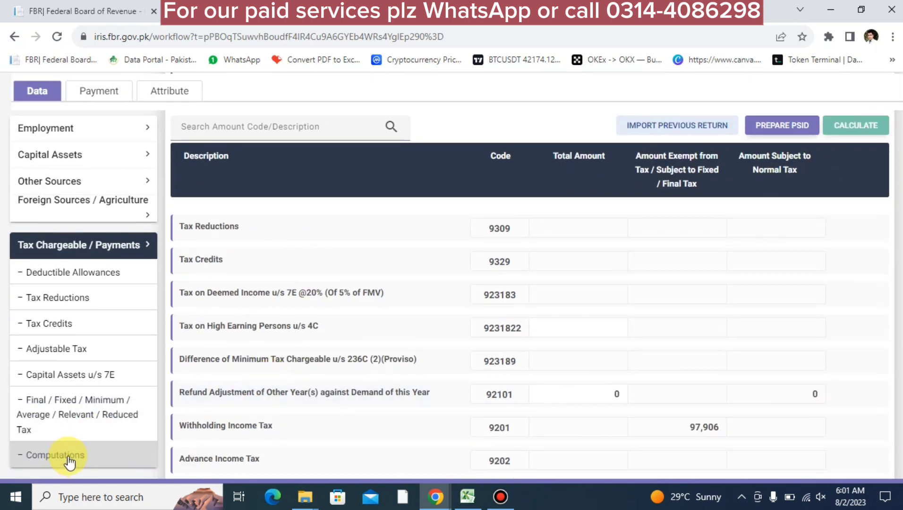
scroll(69, 453, down, 3)
Enter 1,757,000 under code 7031 in the net-assets reconciliation and recalculate
click(36, 389)
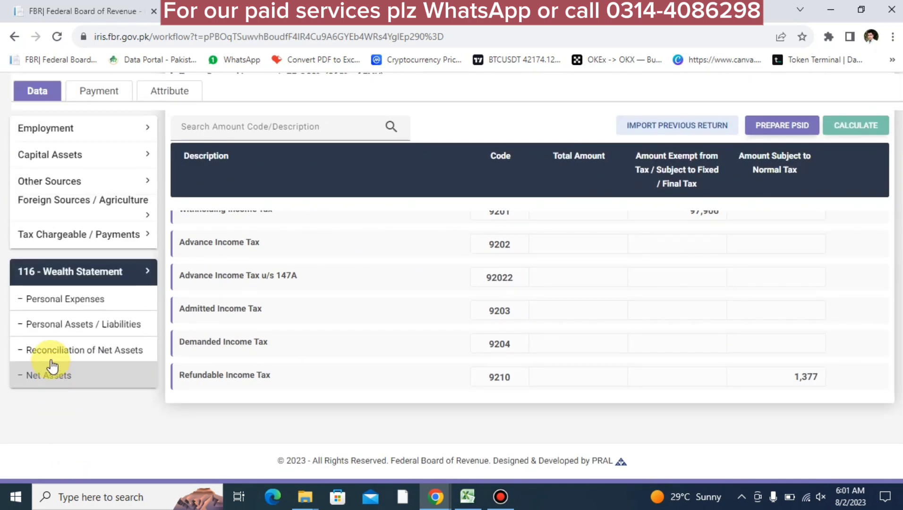
click(46, 349)
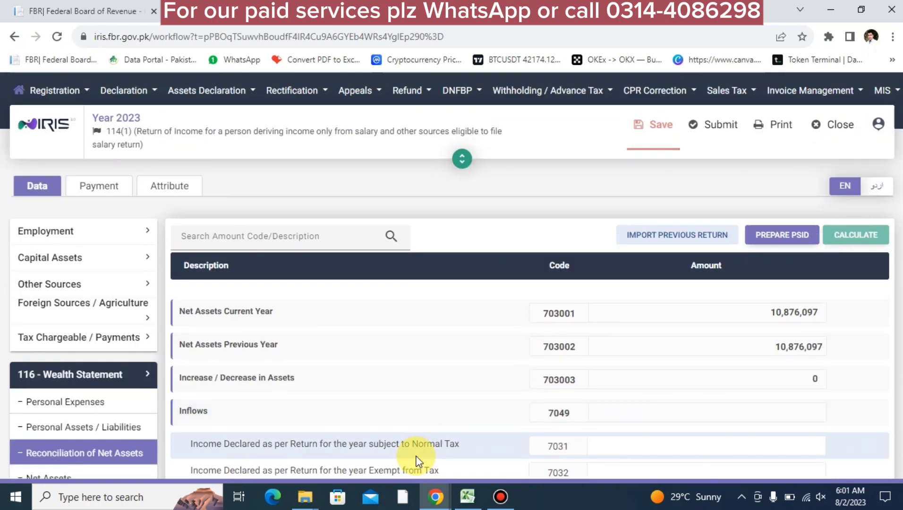
click(710, 445)
text(1757000)
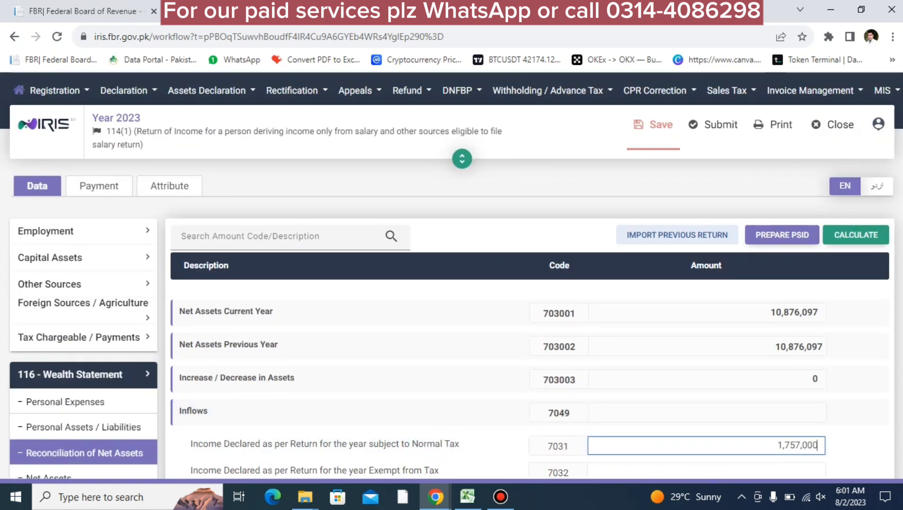
click(837, 233)
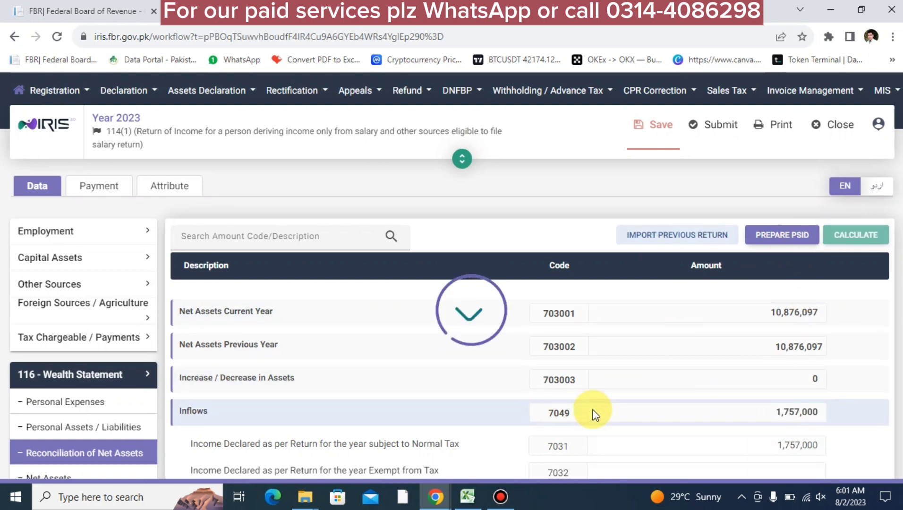
scroll(75, 378, down, 5)
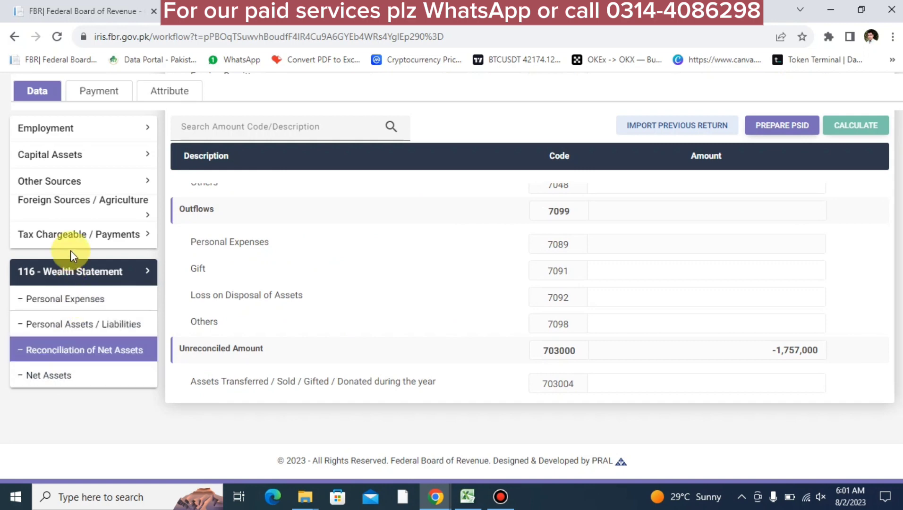
click(72, 237)
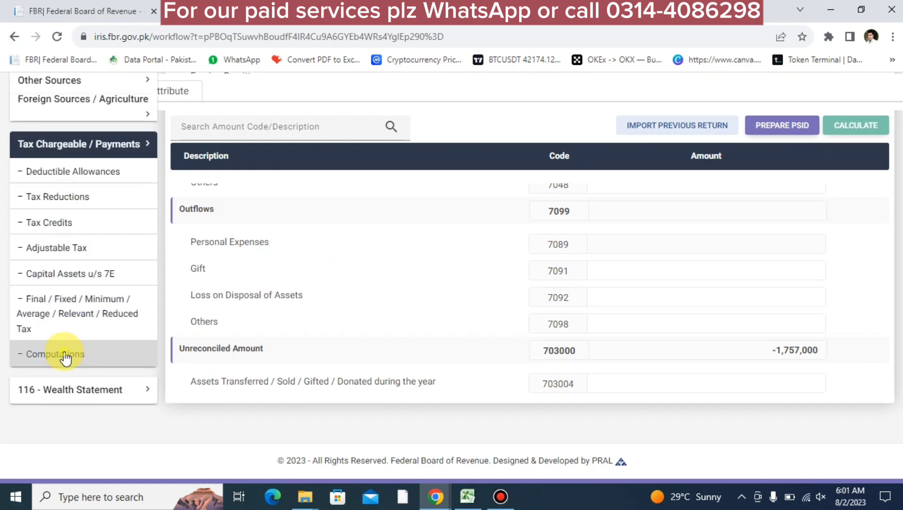
click(66, 358)
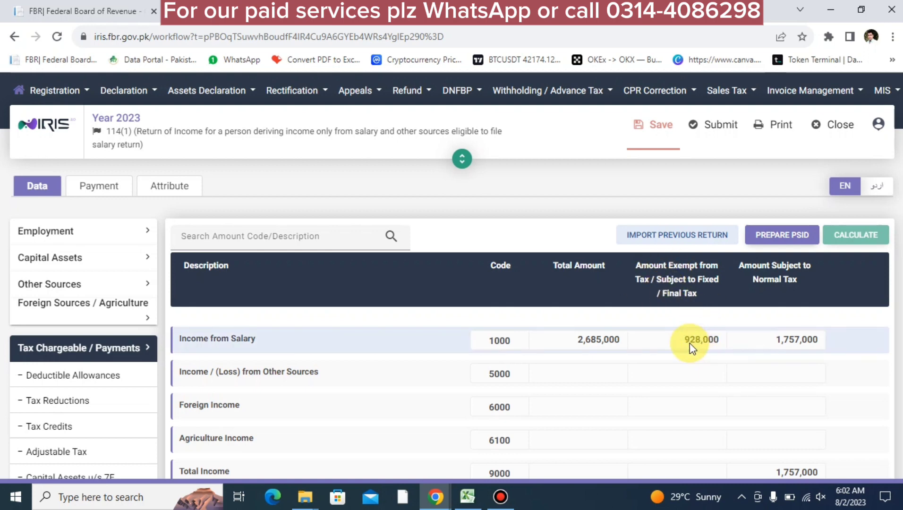
Check the 928,000 exempt salary in the salary breakdown and Computations
click(85, 227)
click(68, 264)
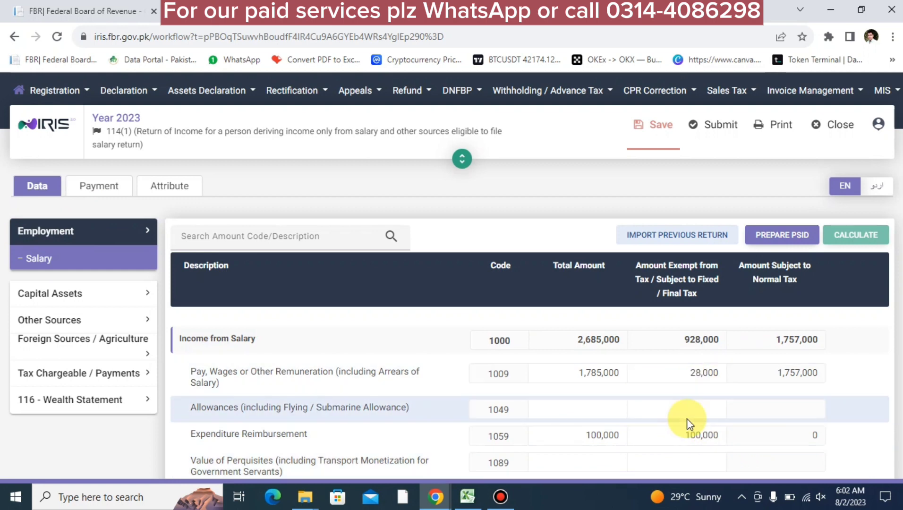
scroll(686, 418, down, 3)
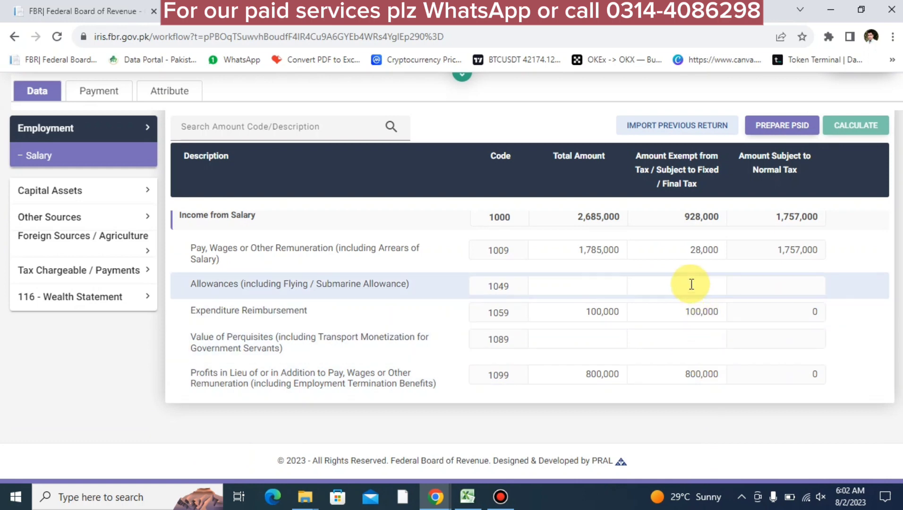
click(695, 250)
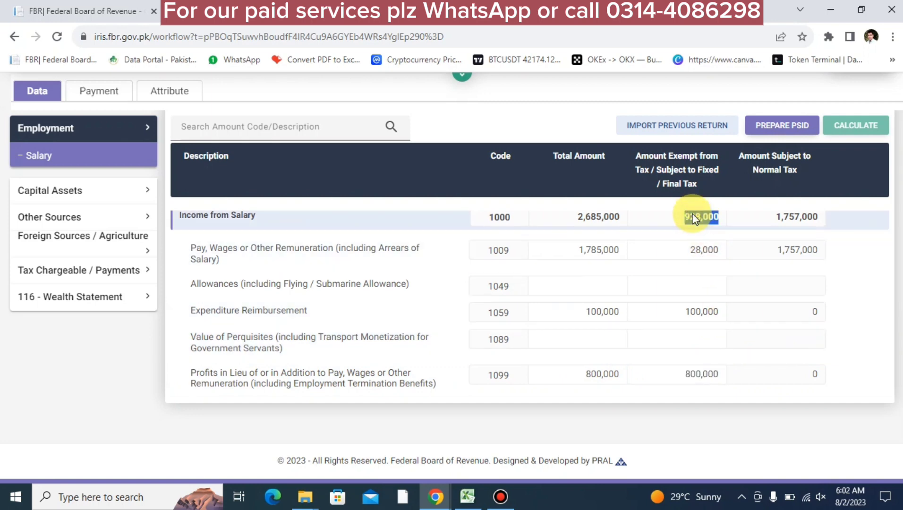
click(107, 274)
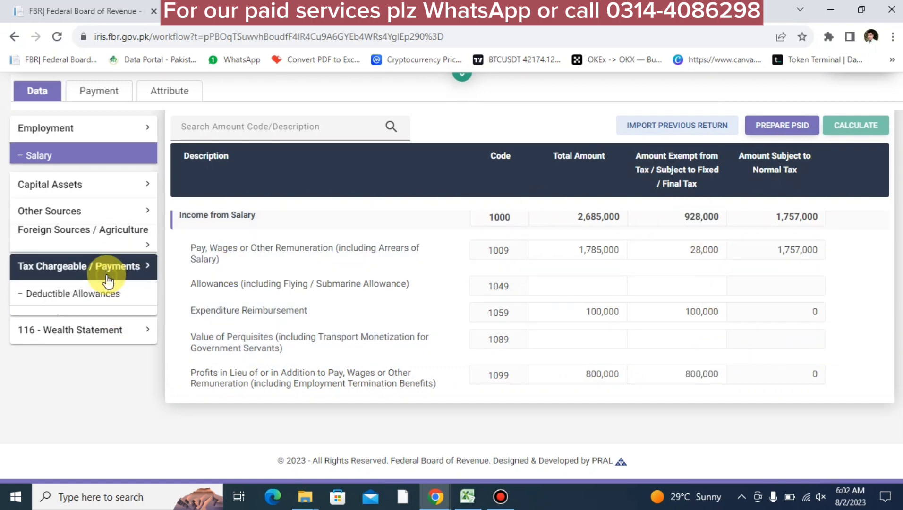
click(72, 434)
scroll(518, 365, up, 3)
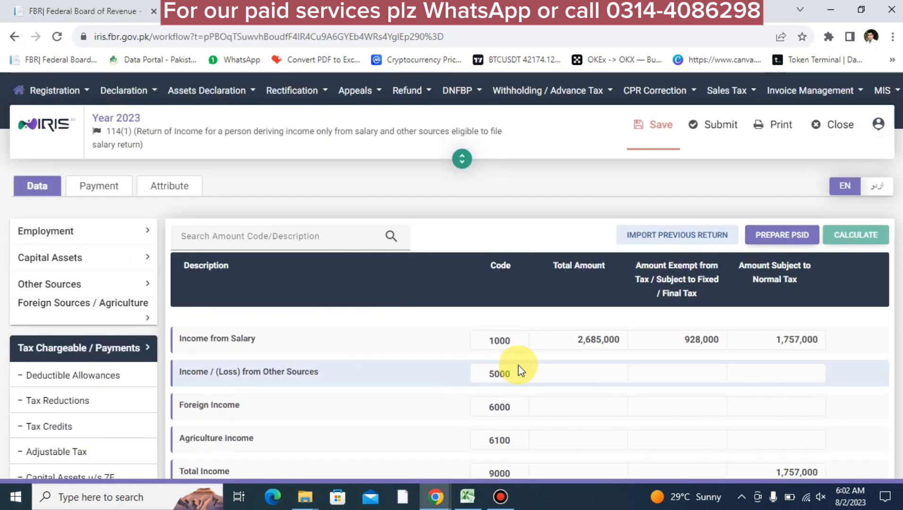
double_click(685, 338)
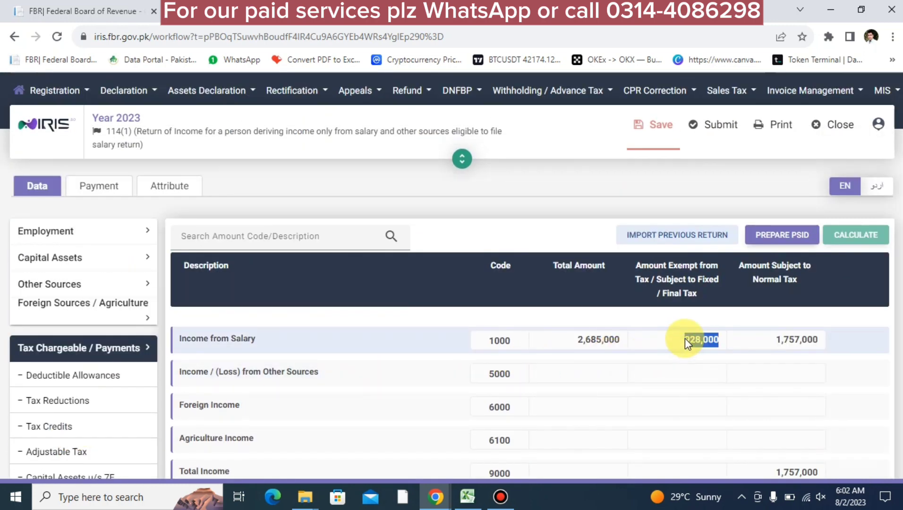
scroll(237, 405, down, 10)
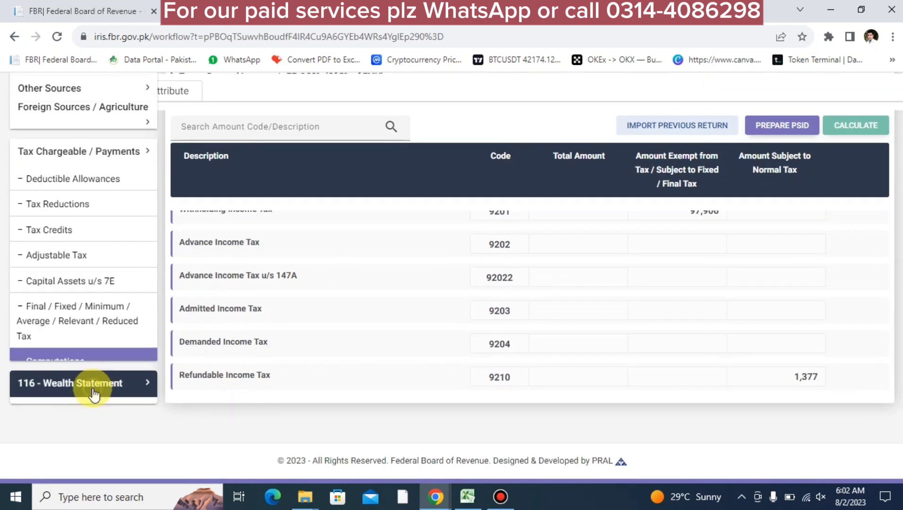
Enter 928,000 exempt income under code 7032 and recalculate, raising inflows to 2,685,000
click(93, 393)
click(60, 351)
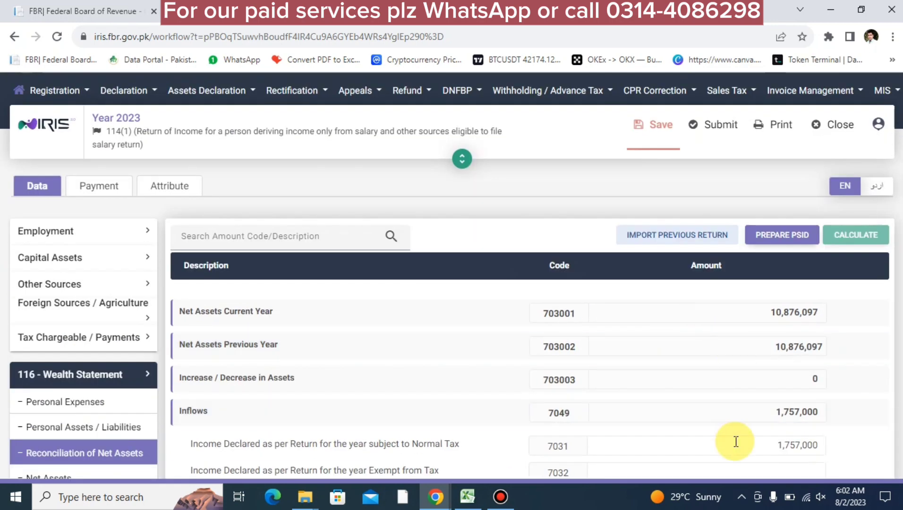
scroll(736, 442, down, 3)
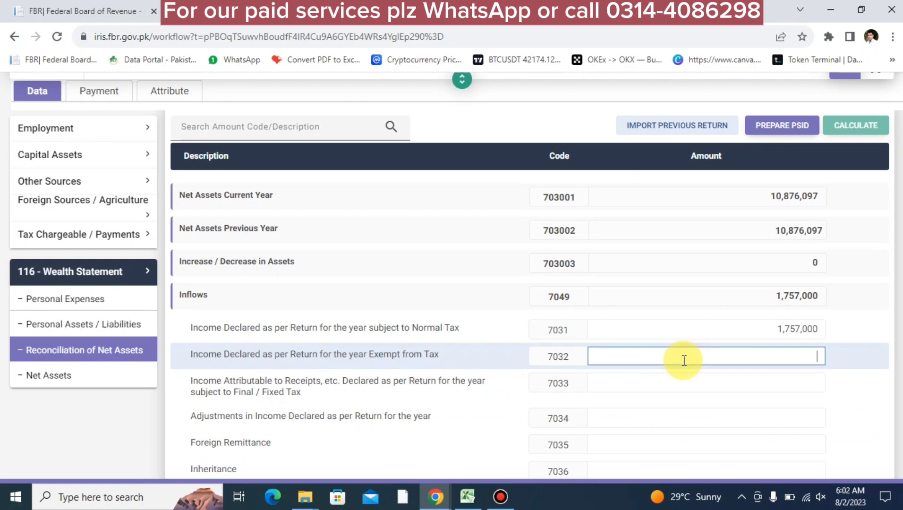
text(9280000)
click(844, 130)
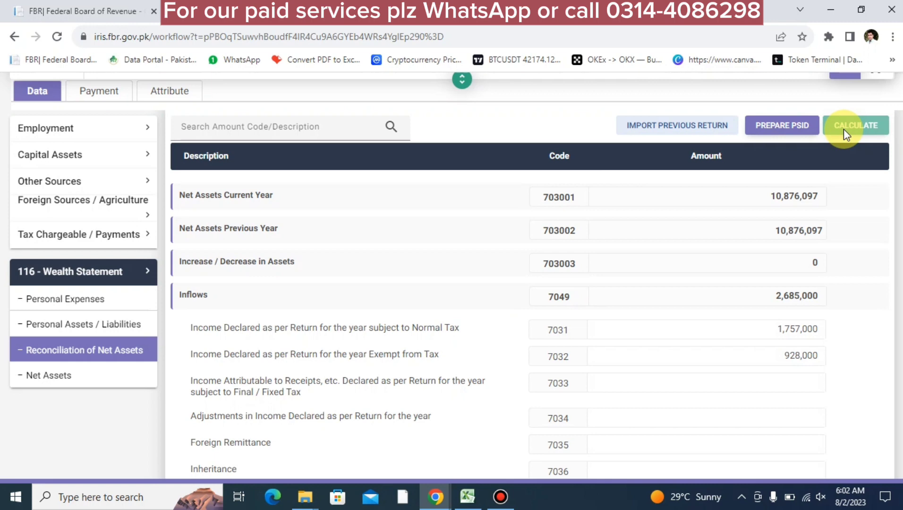
click(56, 127)
click(66, 156)
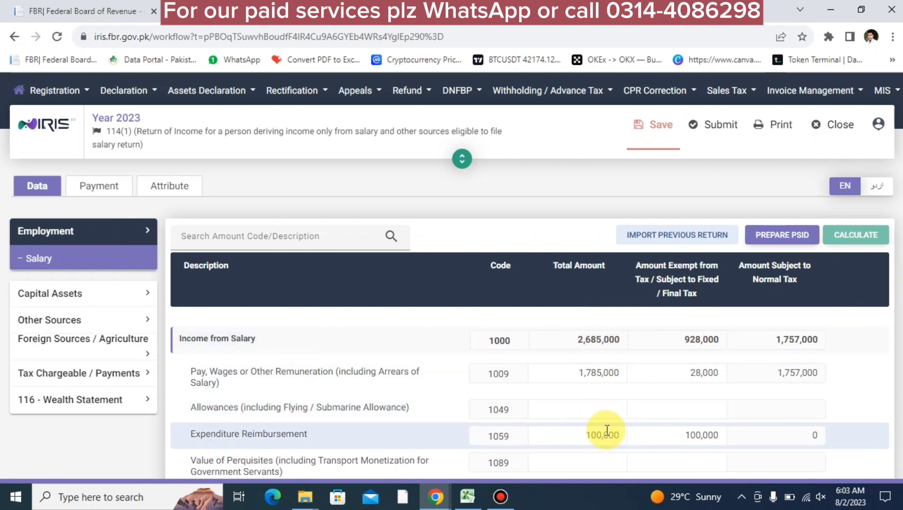
Review the reconciliation inflows, then go to Personal Expenses (codes 7051 to 7088)
scroll(601, 430, down, 2)
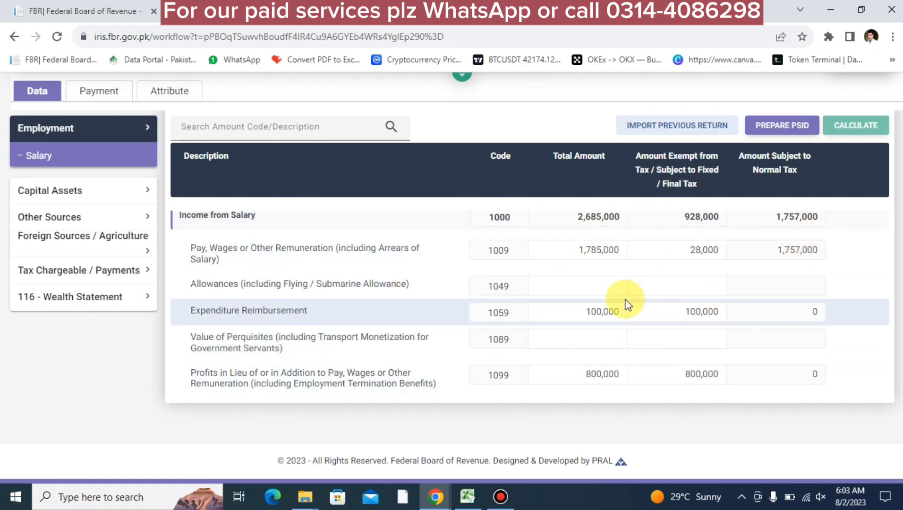
click(124, 300)
scroll(632, 420, down, 10)
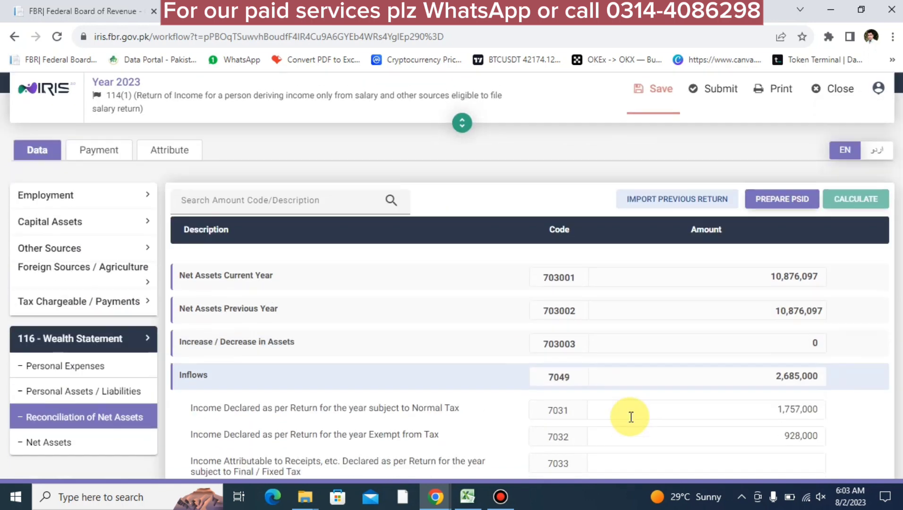
scroll(738, 317, up, 4)
scroll(738, 318, up, 3)
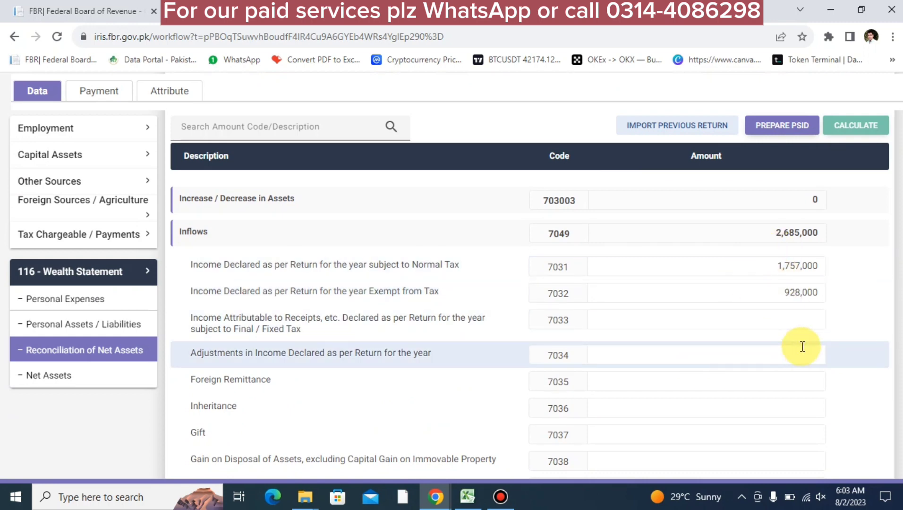
click(79, 300)
scroll(569, 401, down, 6)
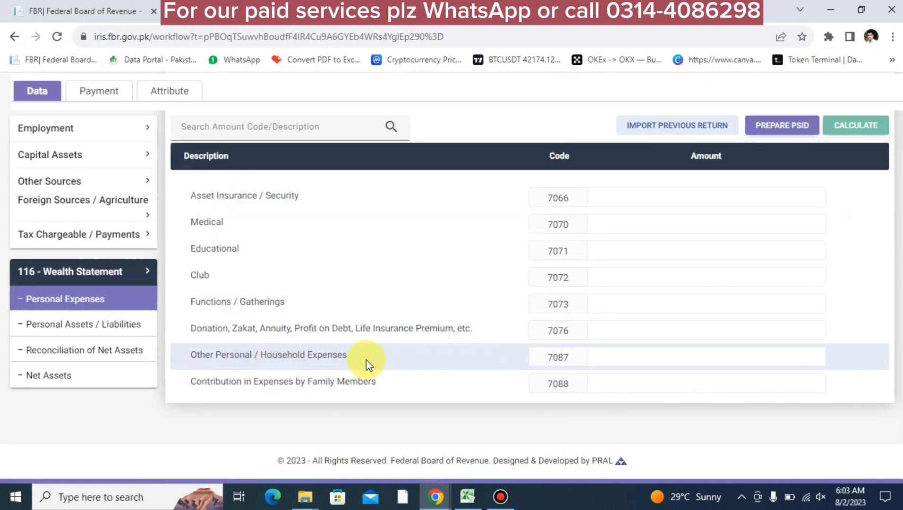
Enter 500,000 household expenses under 7087 and 250,000 educational expenses under 7071, recalculating each
click(673, 361)
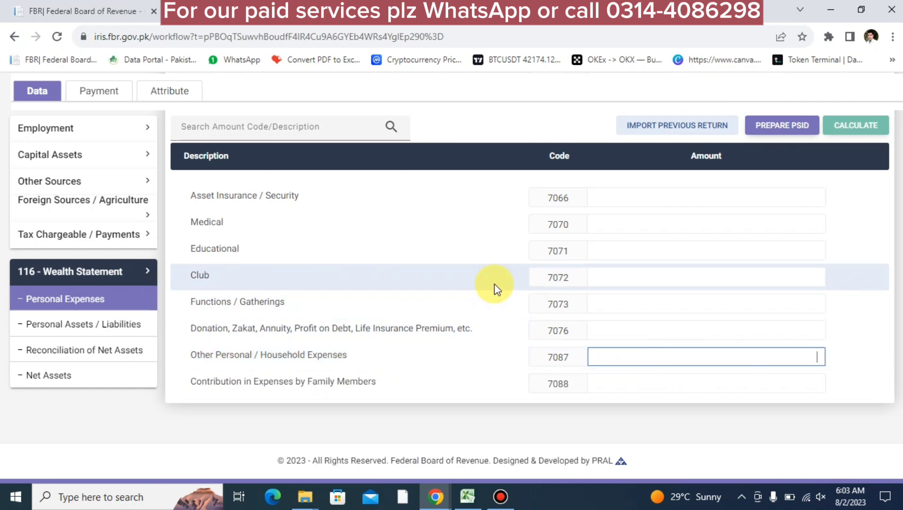
scroll(494, 287, up, 8)
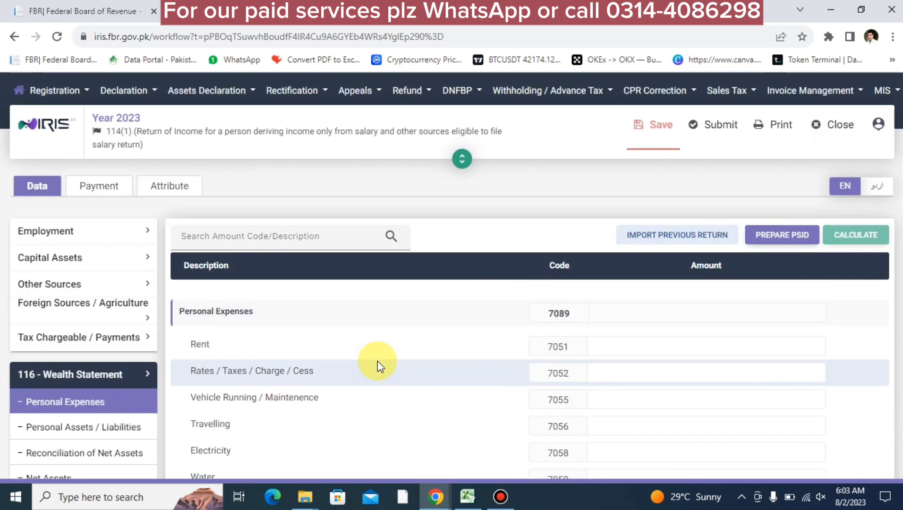
scroll(430, 378, down, 3)
scroll(430, 377, down, 5)
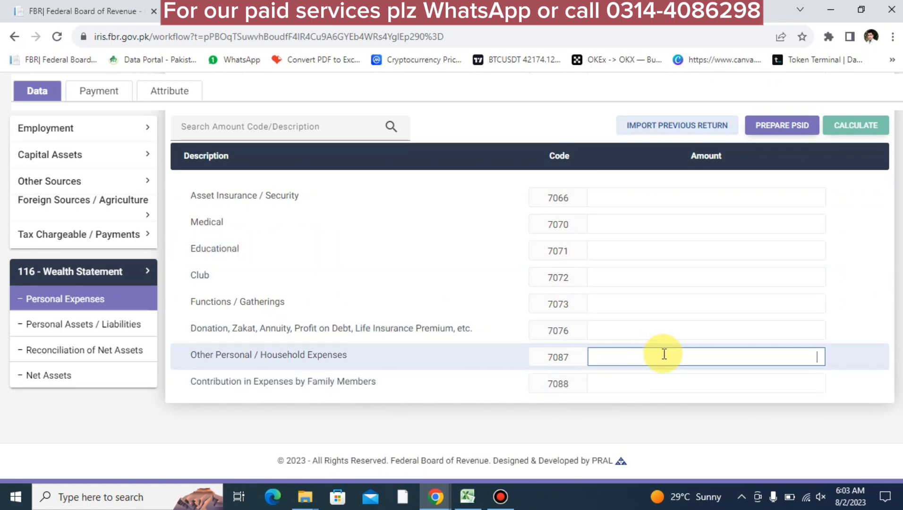
text(5000000)
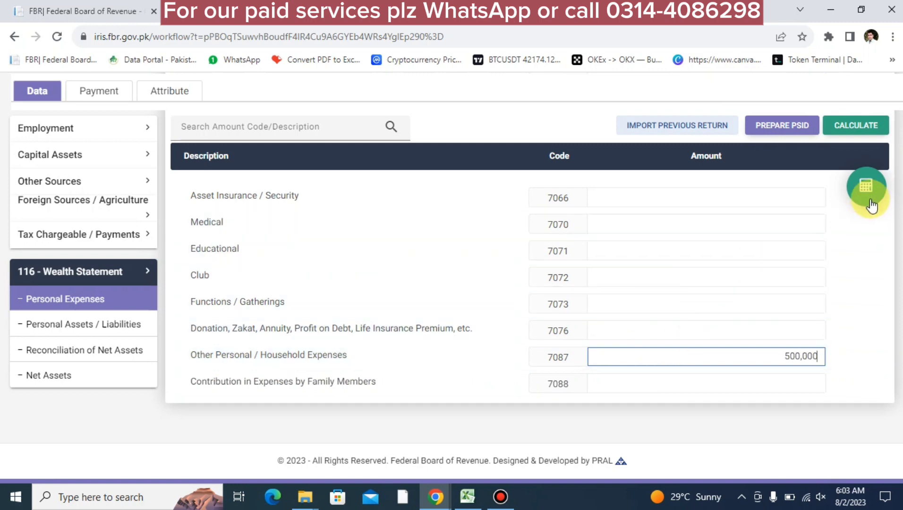
click(868, 186)
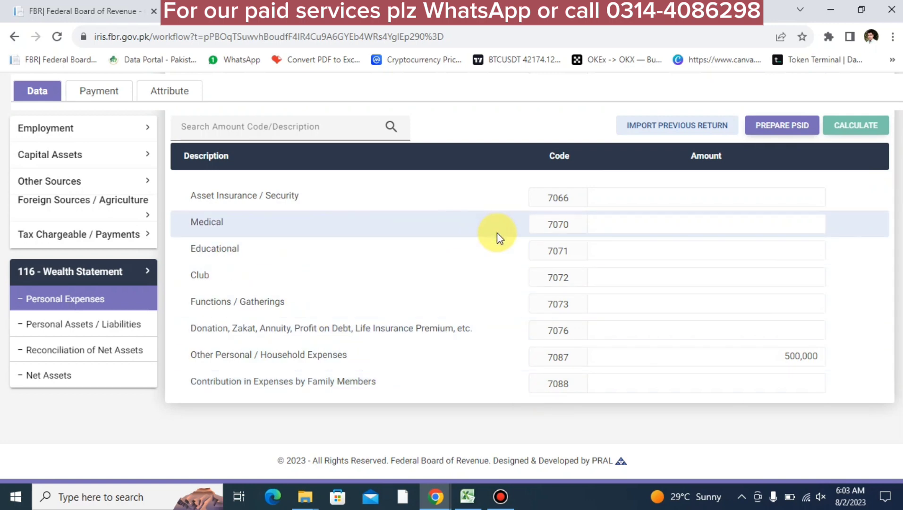
click(643, 249)
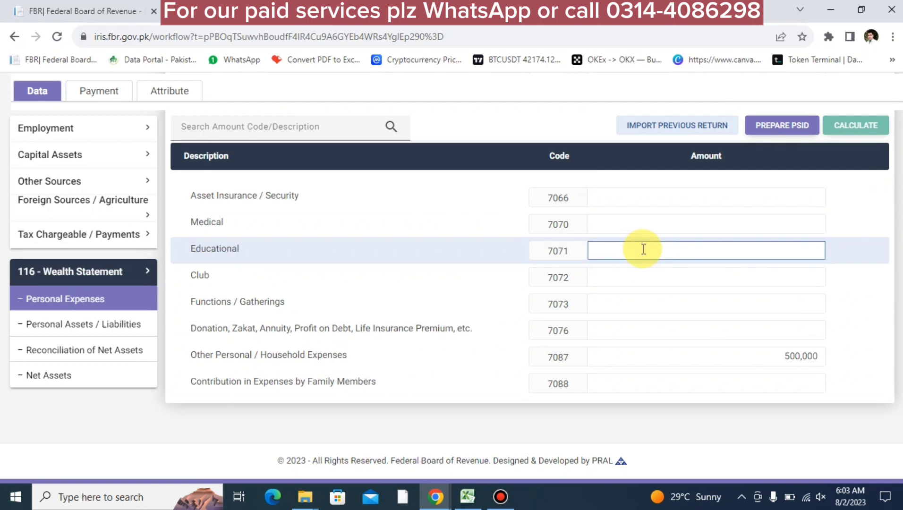
text(2500000)
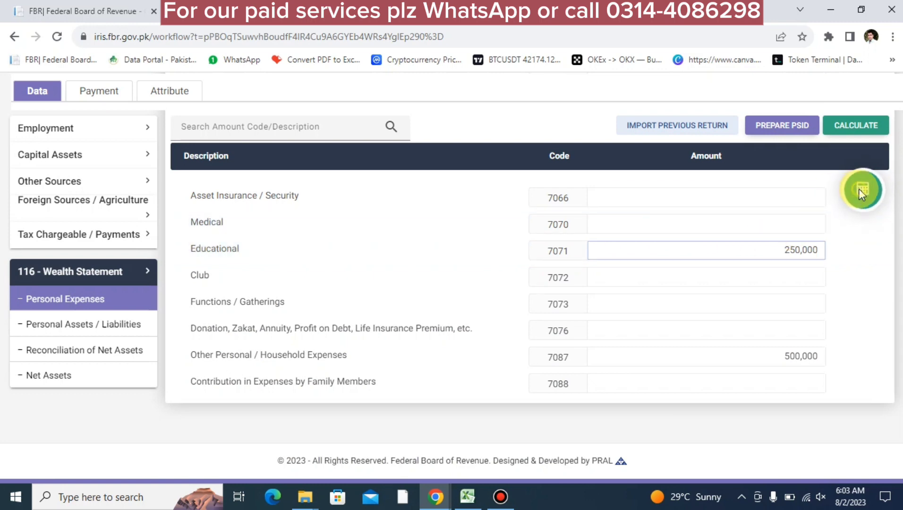
click(862, 189)
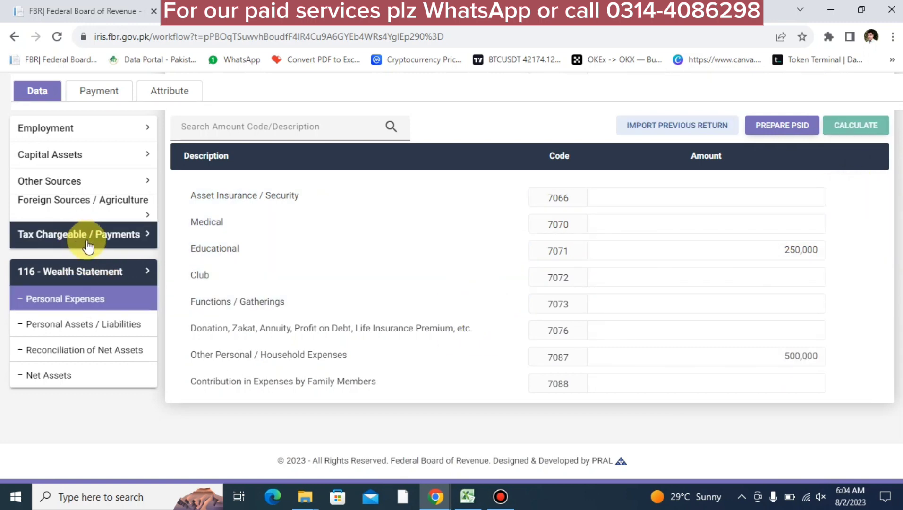
In Deductible Allowances, enter 250,000 educational expenses (9008) and 3 children (900801), recalculating
click(108, 245)
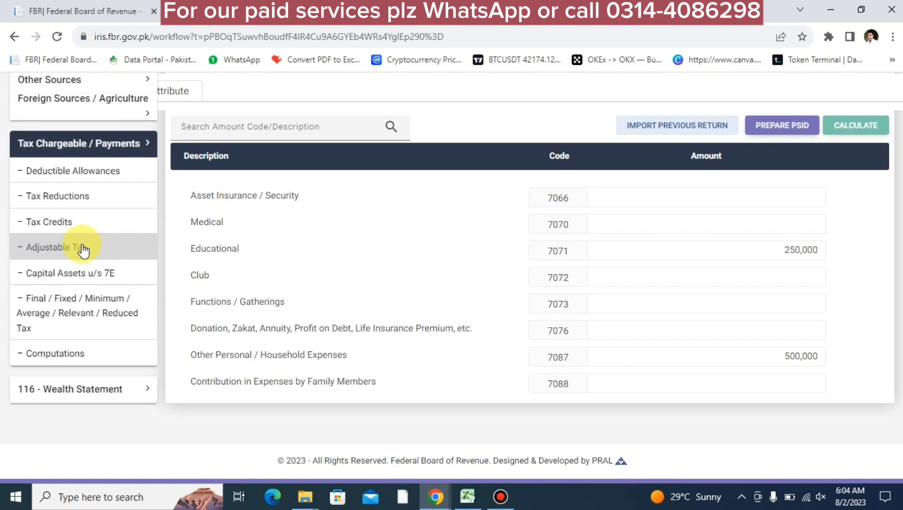
click(78, 196)
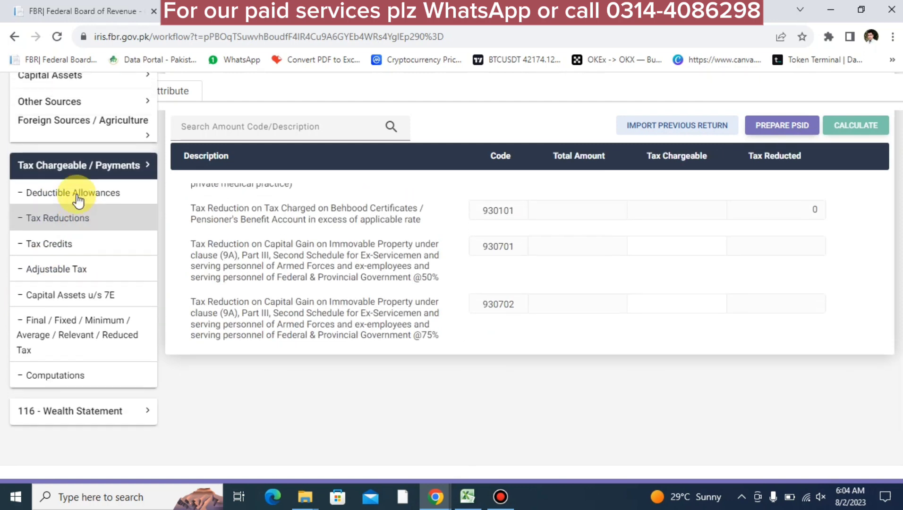
scroll(262, 359, down, 4)
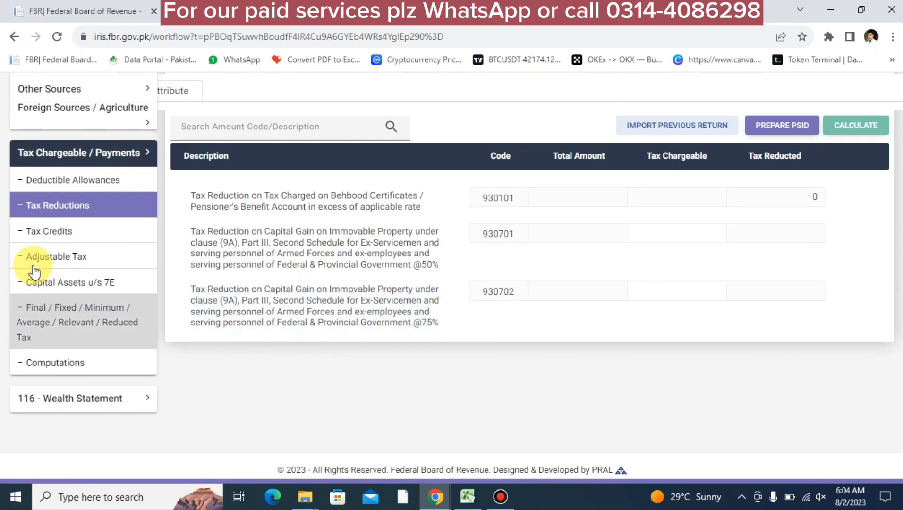
click(44, 191)
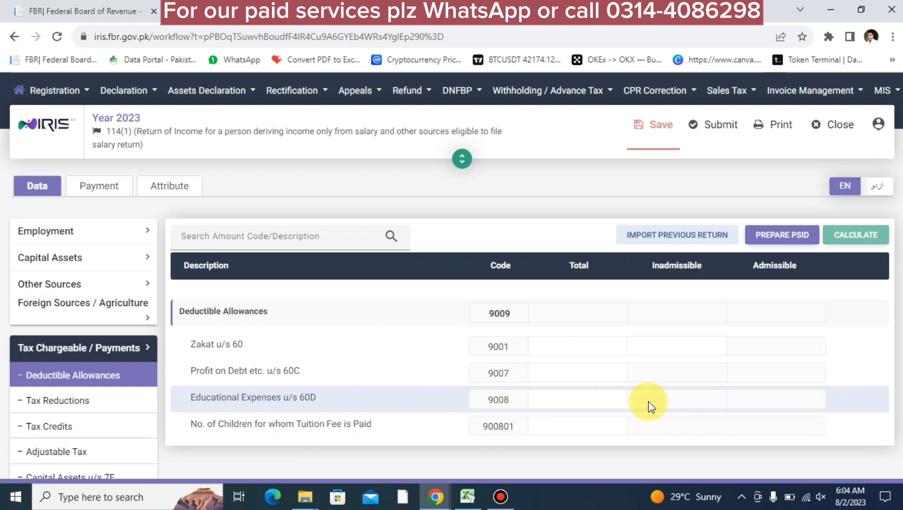
click(561, 403)
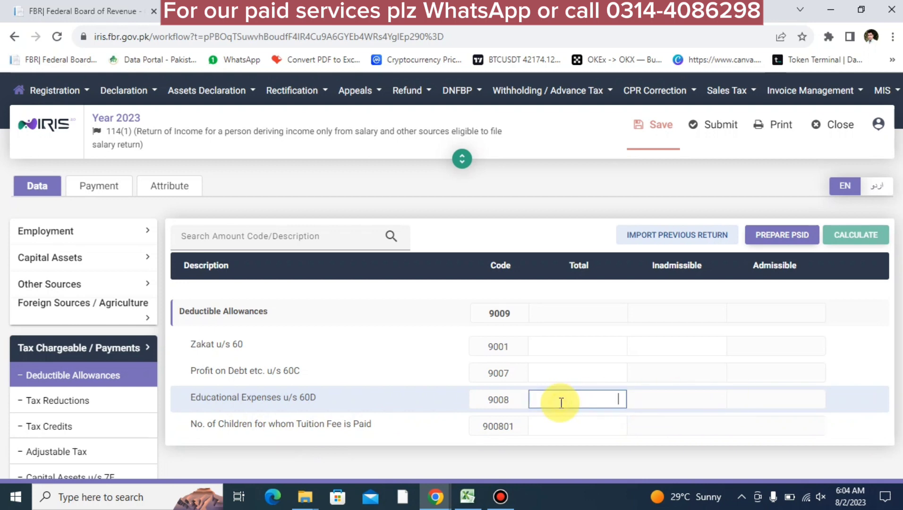
text(2500000)
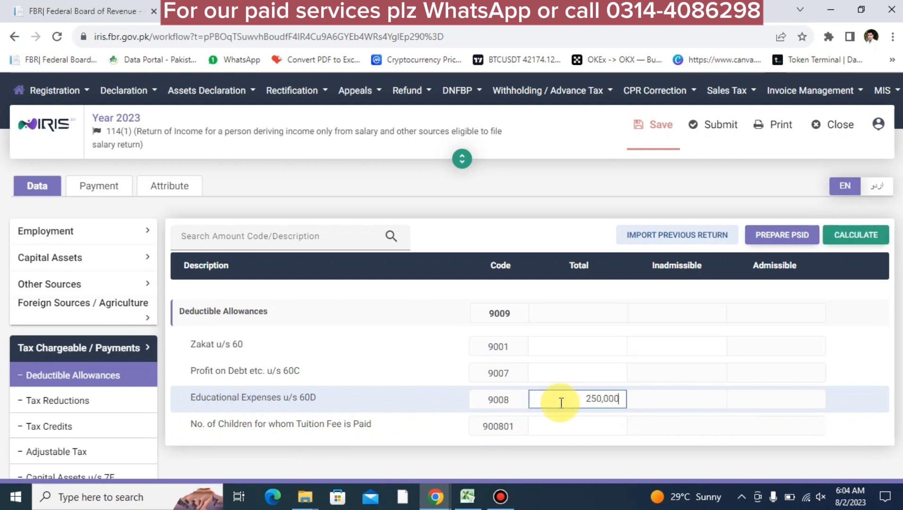
click(849, 242)
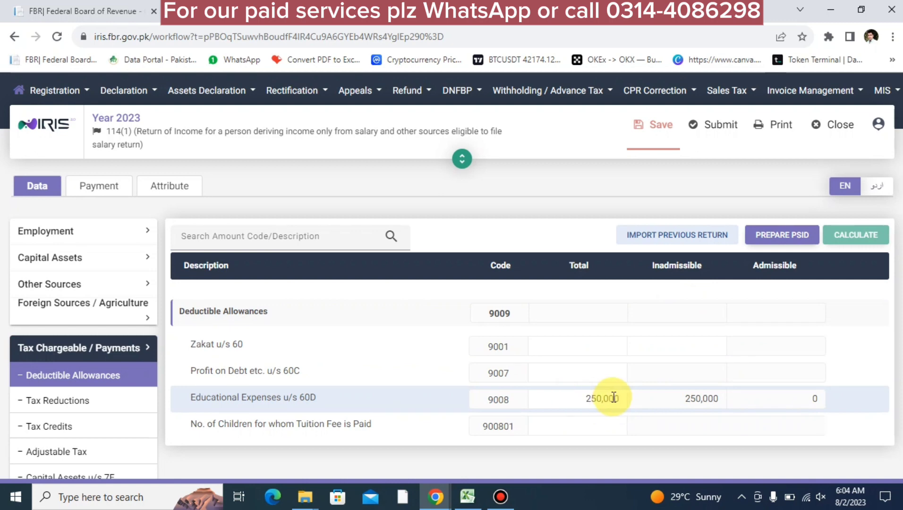
click(586, 428)
text(3)
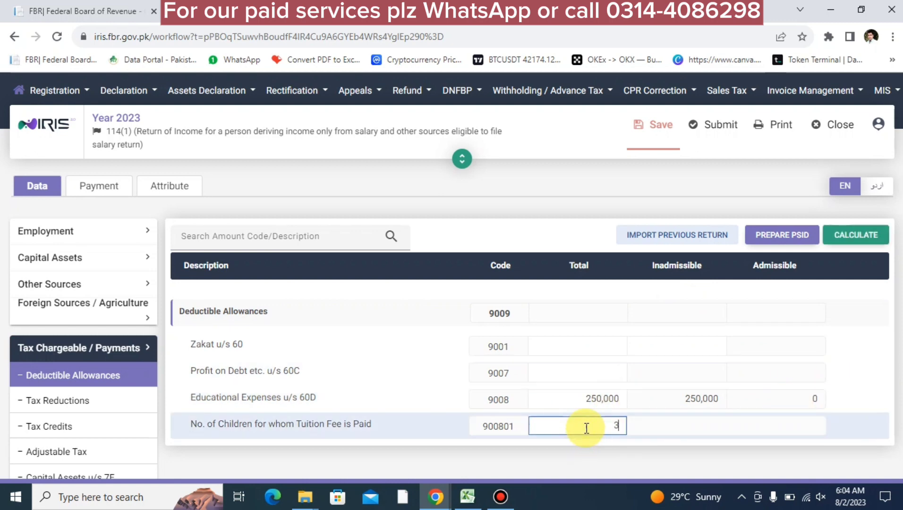
scroll(585, 429, down, 3)
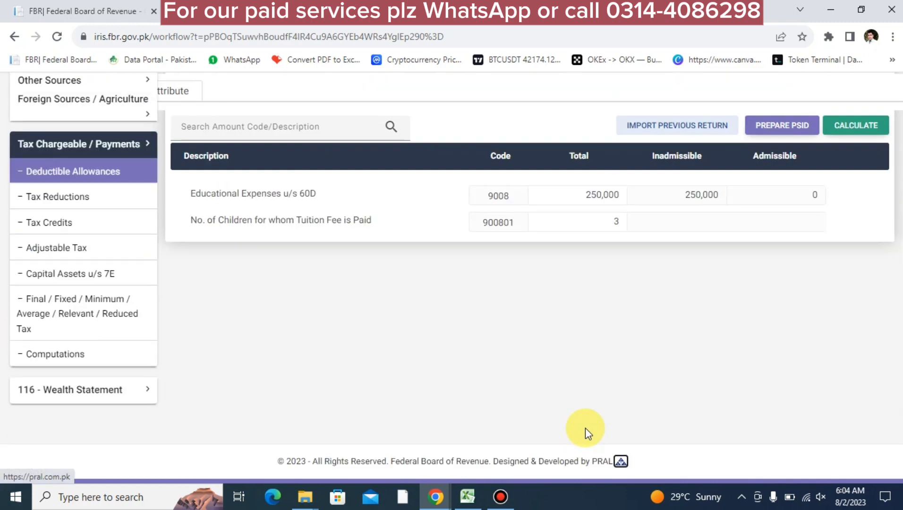
click(854, 129)
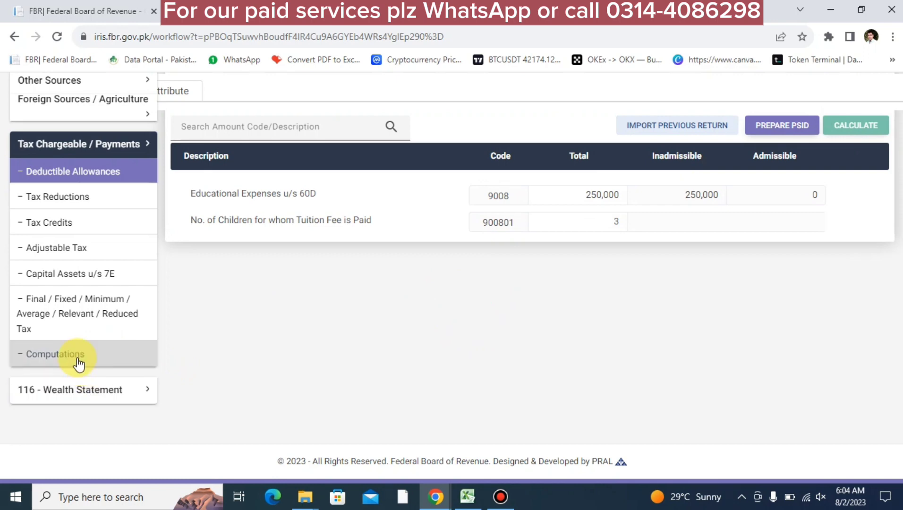
click(80, 389)
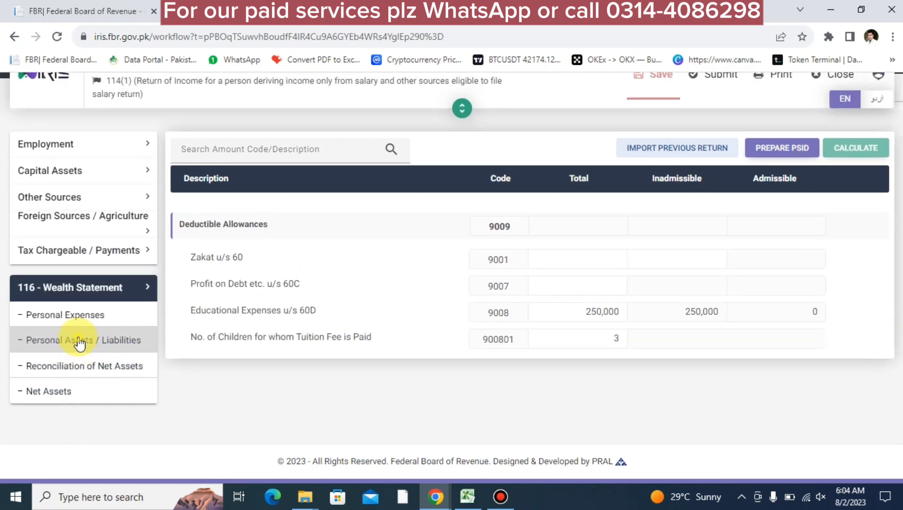
Change the 5 marla house under code 7002 from 1,500,000 to 3,000,000 and recalculate
click(80, 341)
scroll(575, 398, down, 5)
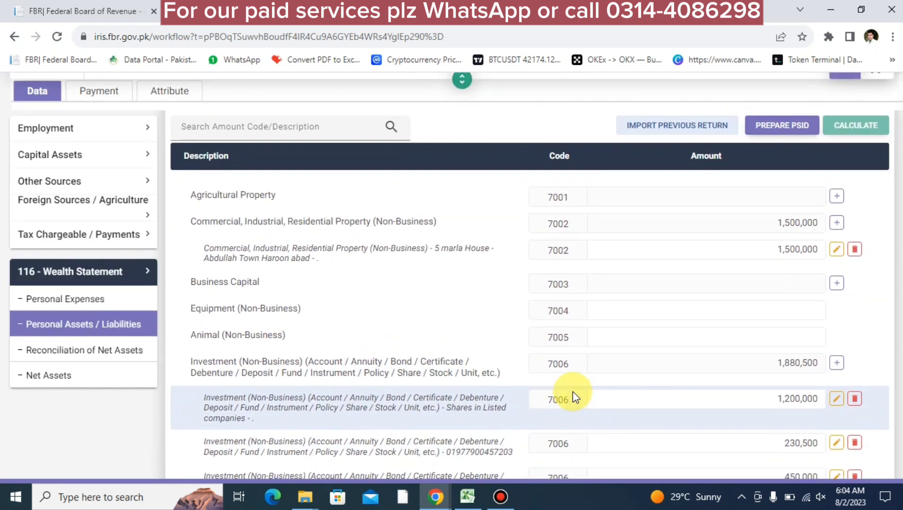
scroll(624, 320, up, 3)
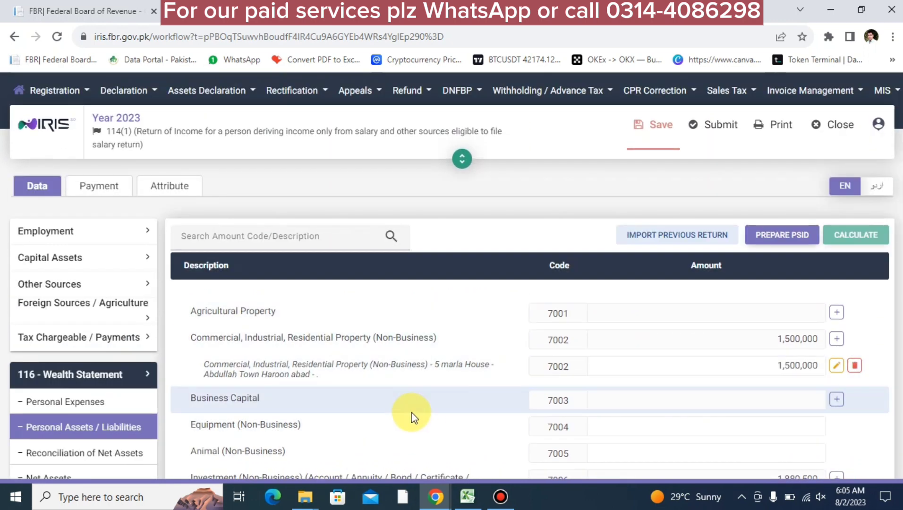
click(764, 364)
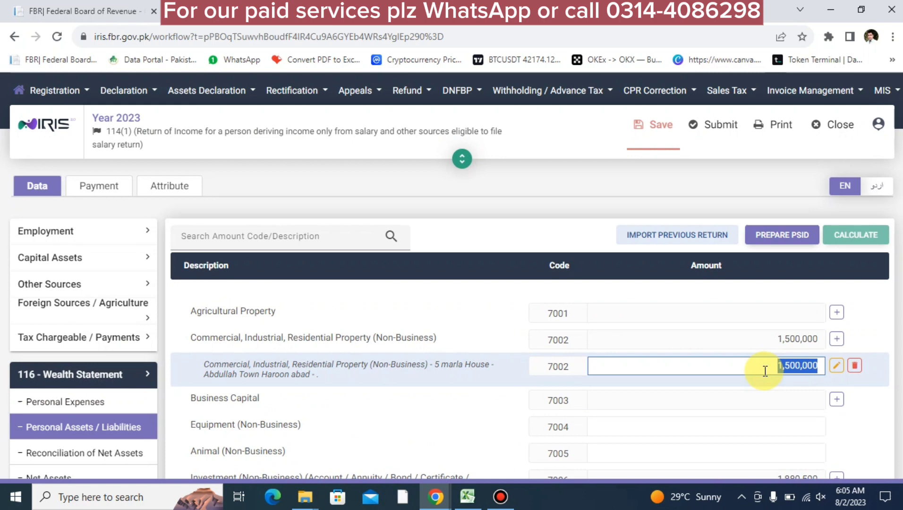
text(3000000)
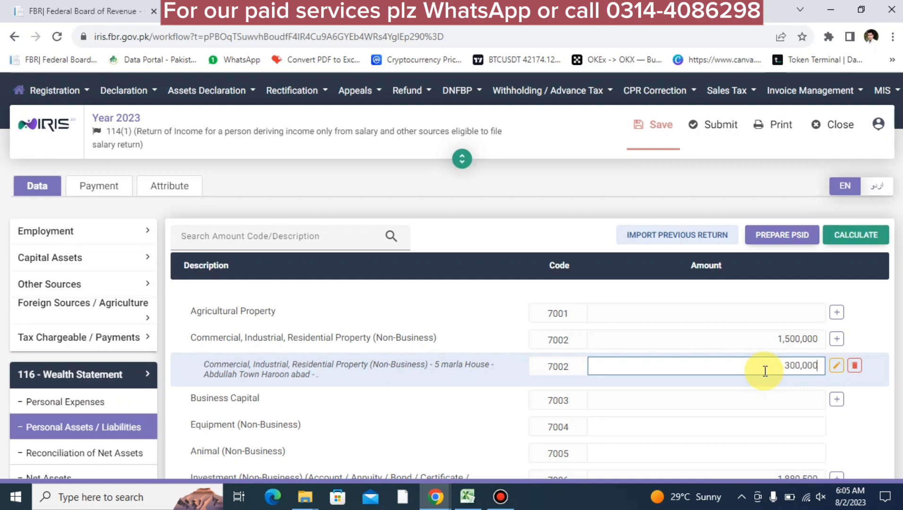
click(846, 228)
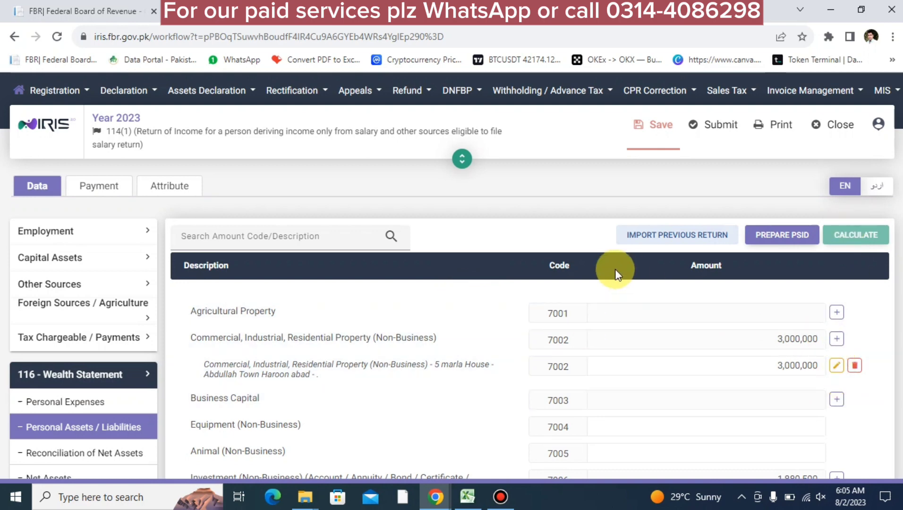
click(459, 160)
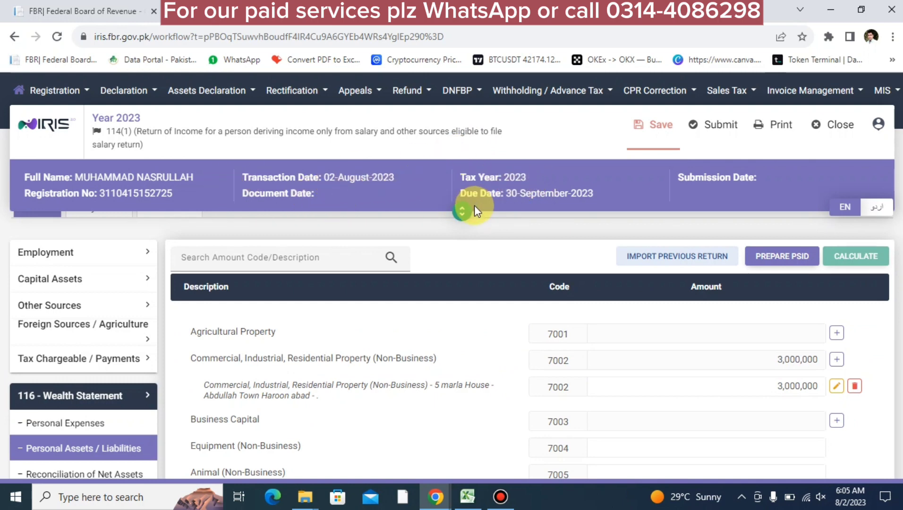
click(462, 214)
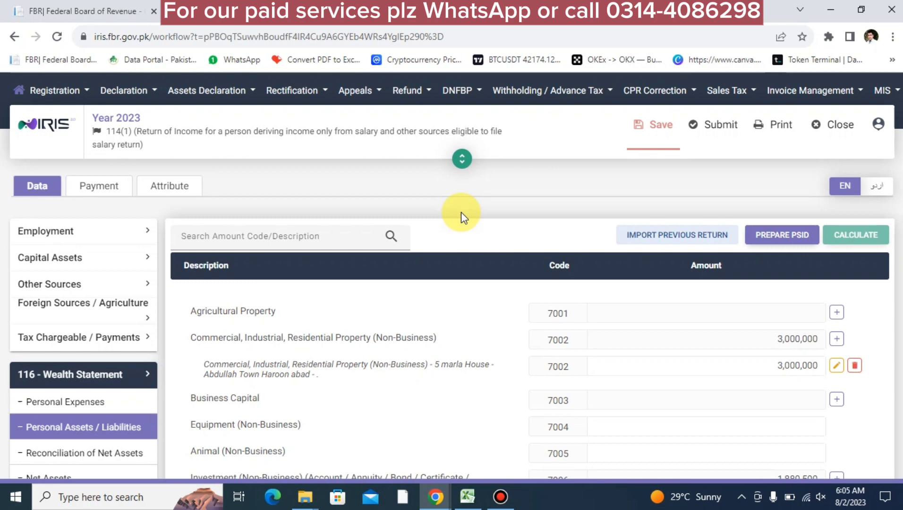
Add a 'lahore 5 marla plot' property under code 7002 worth 4,000,000 and recalculate
click(836, 339)
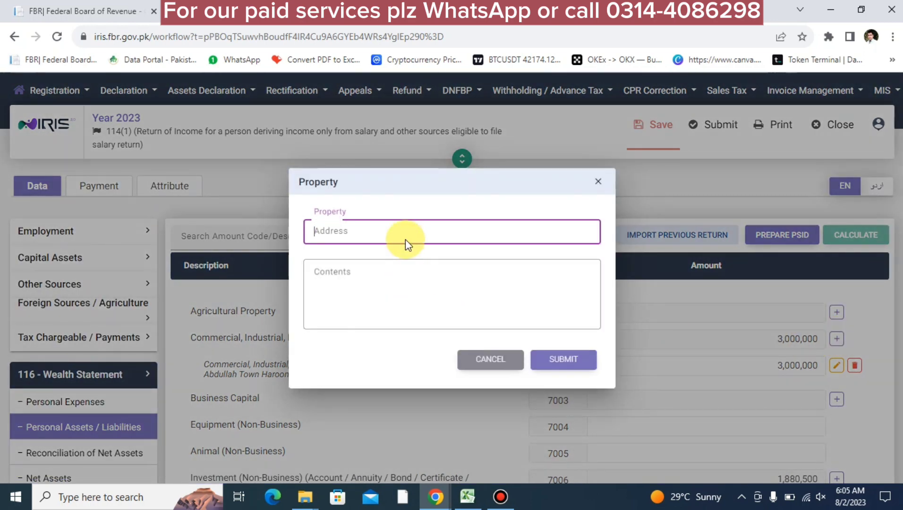
text(garden town)
key(Tab)
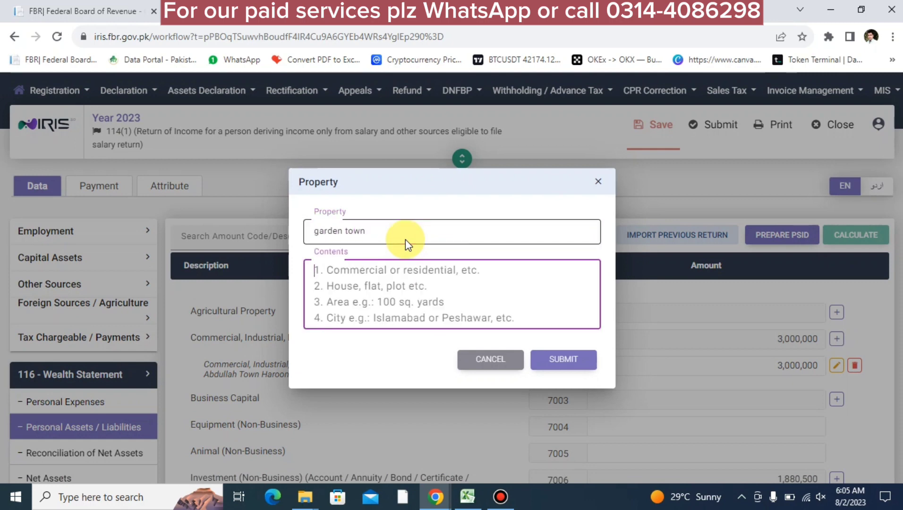
text(lahore )
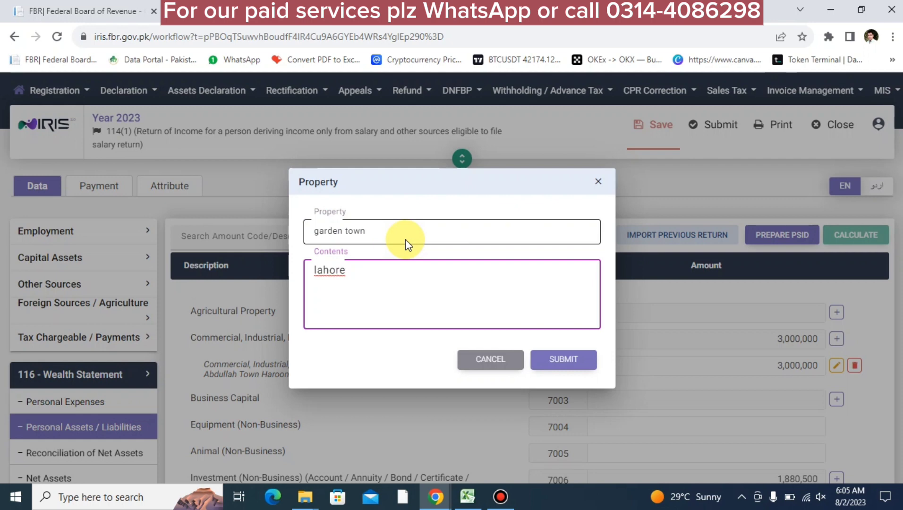
text(5 marla plo)
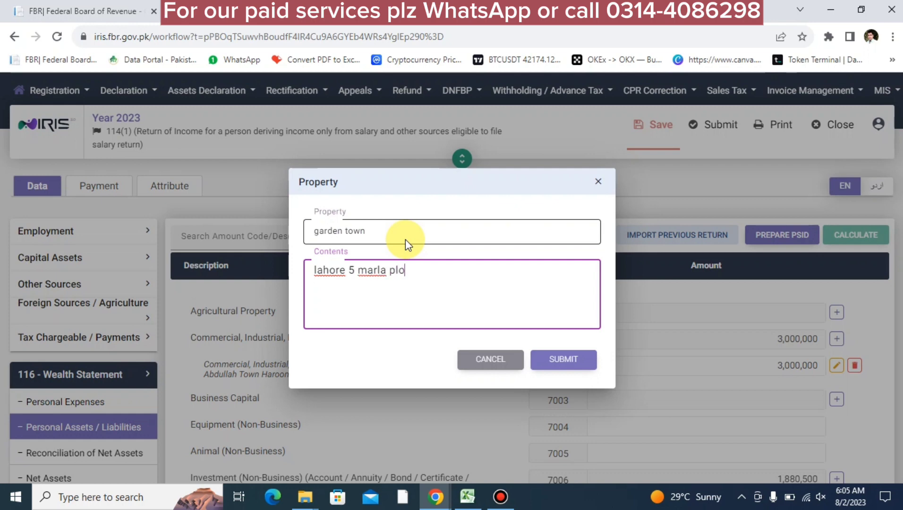
text(t)
click(562, 360)
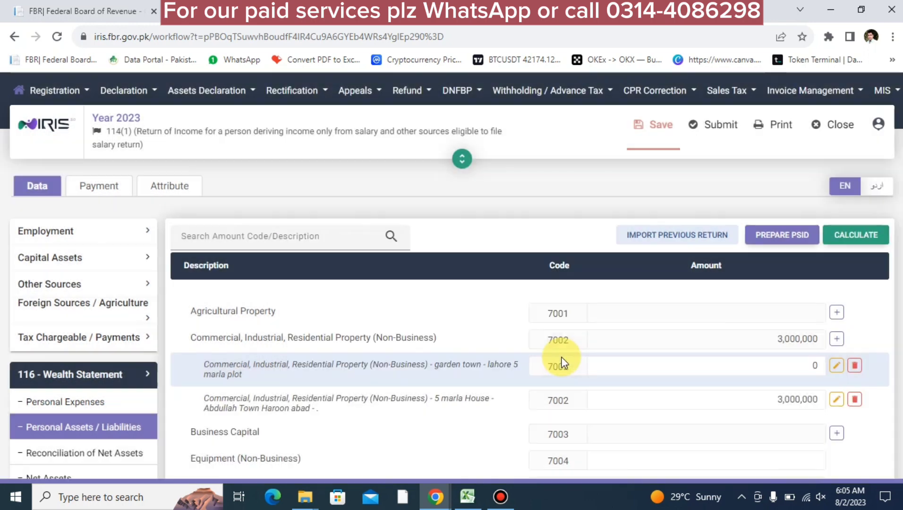
click(676, 367)
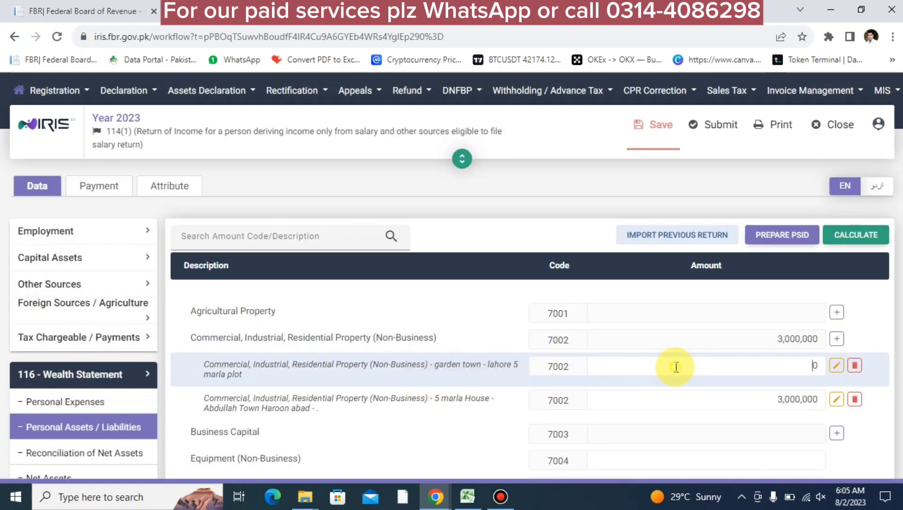
double_click(676, 367)
text(4000000)
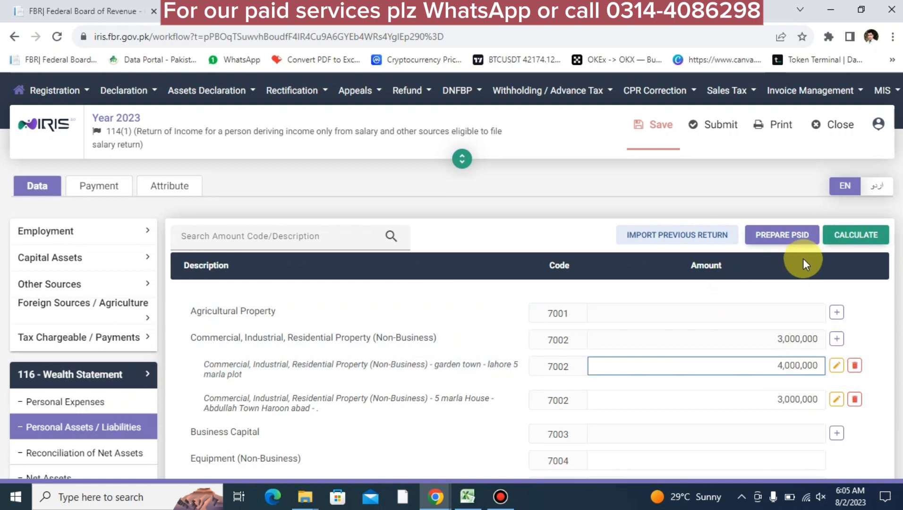
click(844, 233)
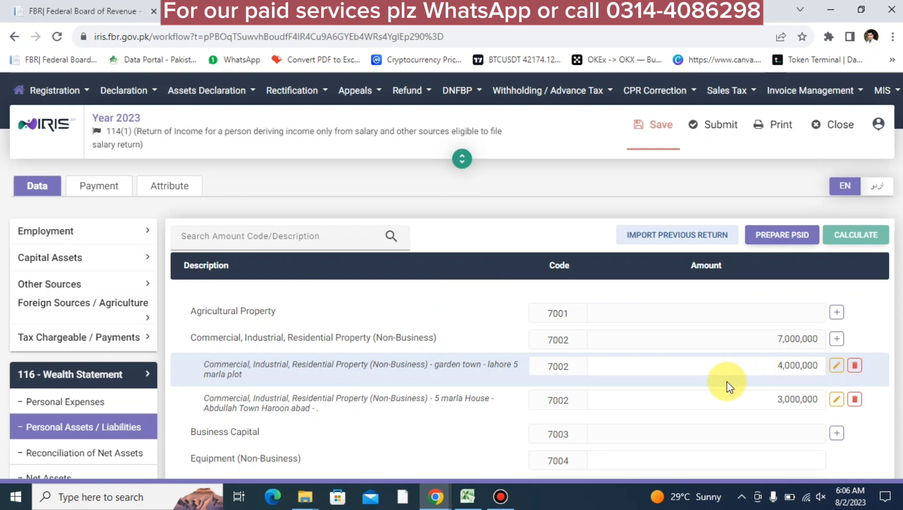
scroll(728, 385, down, 5)
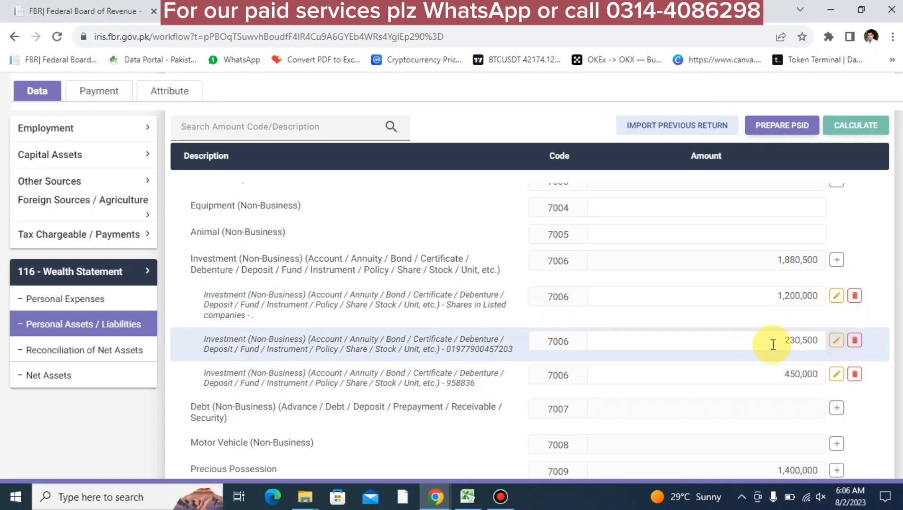
click(774, 343)
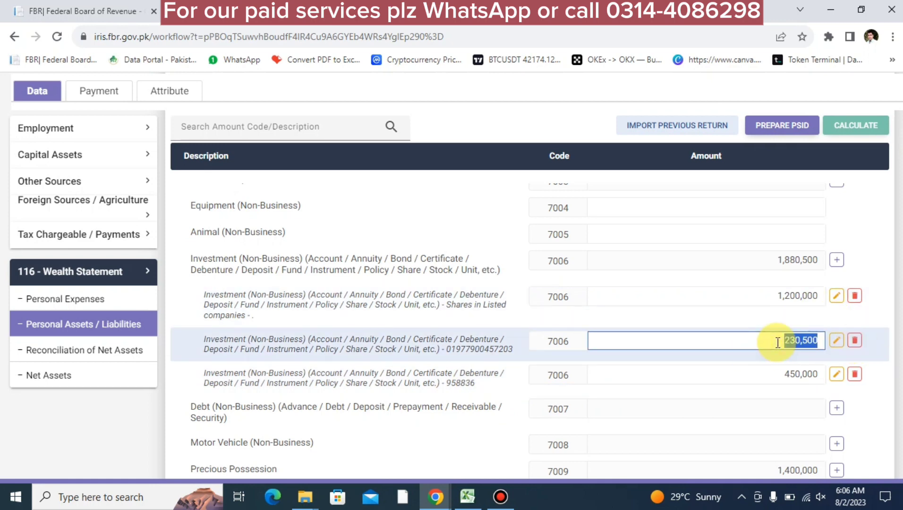
click(782, 377)
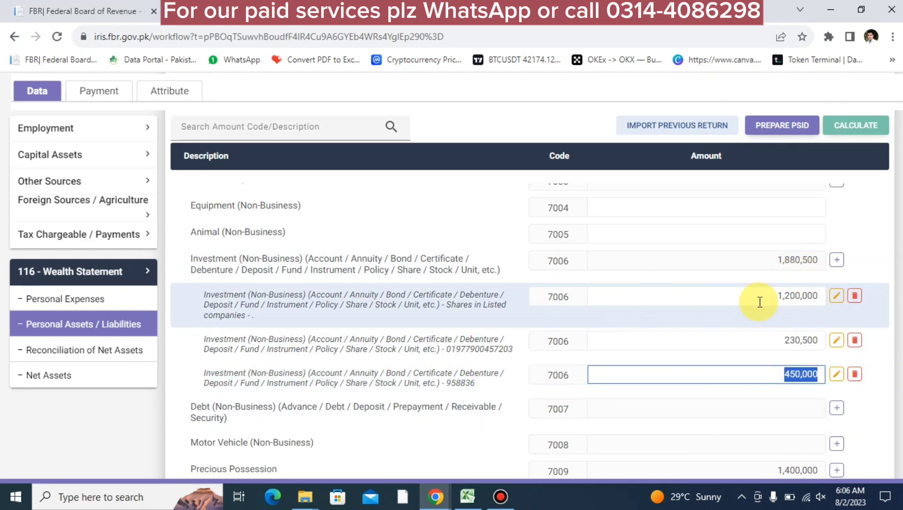
key(Right)
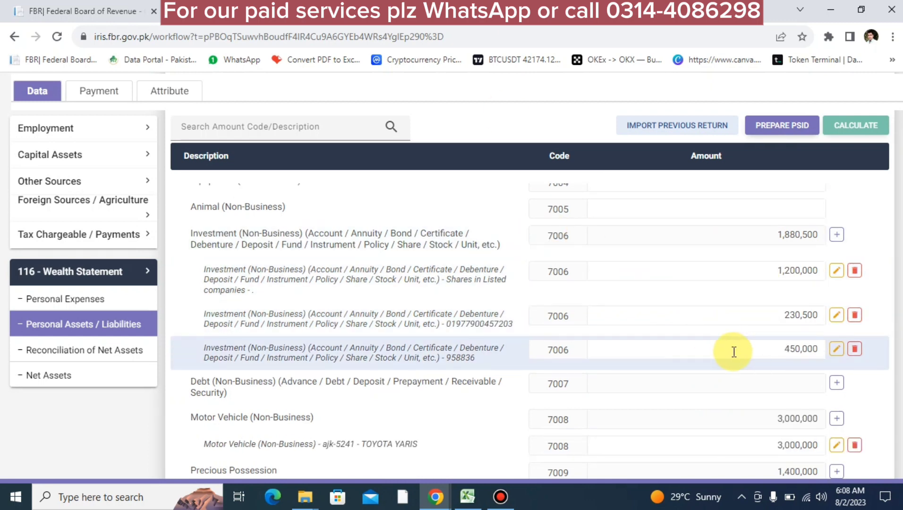
click(733, 350)
double_click(763, 346)
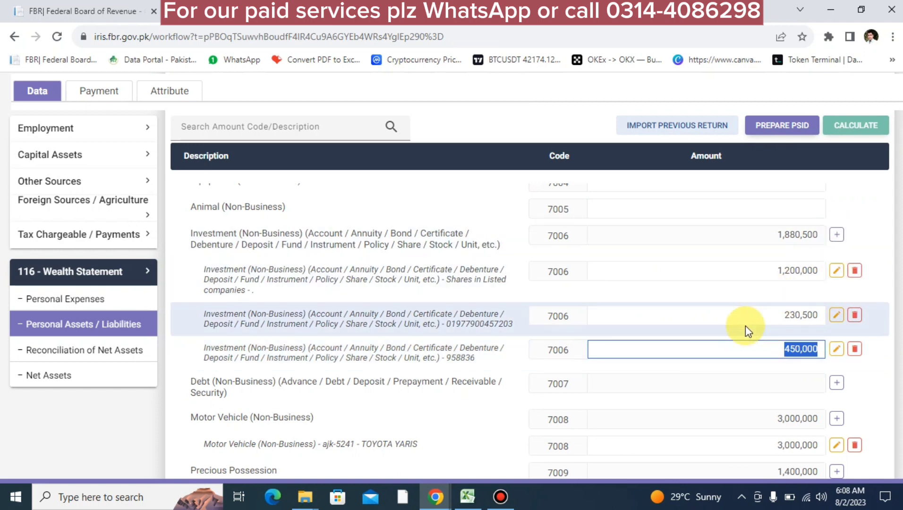
double_click(784, 315)
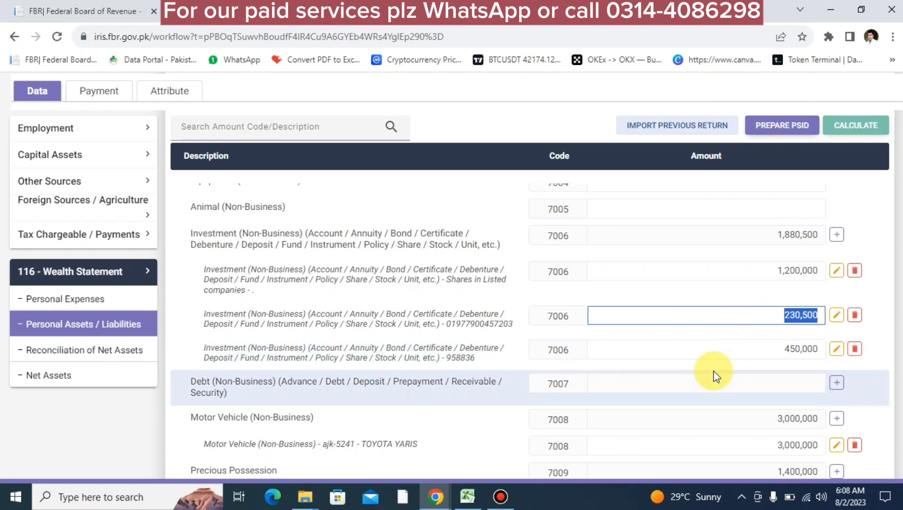
scroll(714, 376, down, 8)
scroll(710, 369, up, 4)
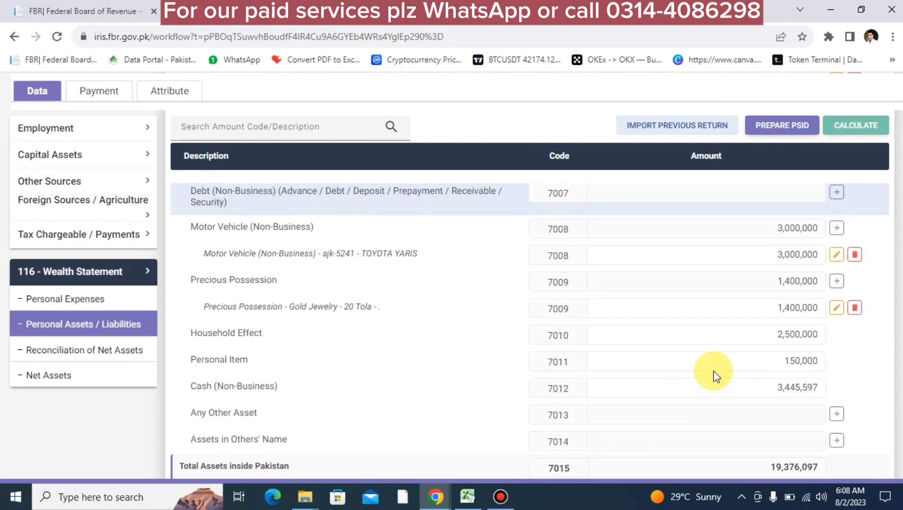
scroll(709, 369, down, 1)
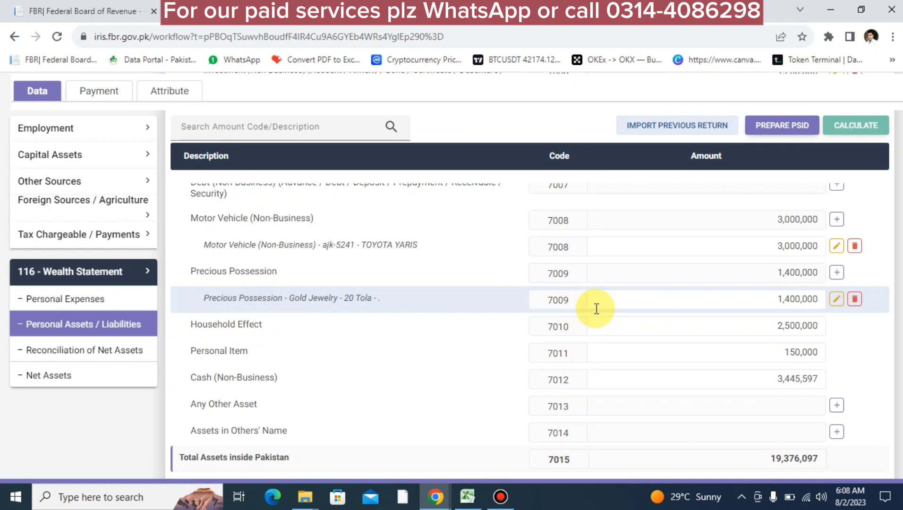
double_click(771, 299)
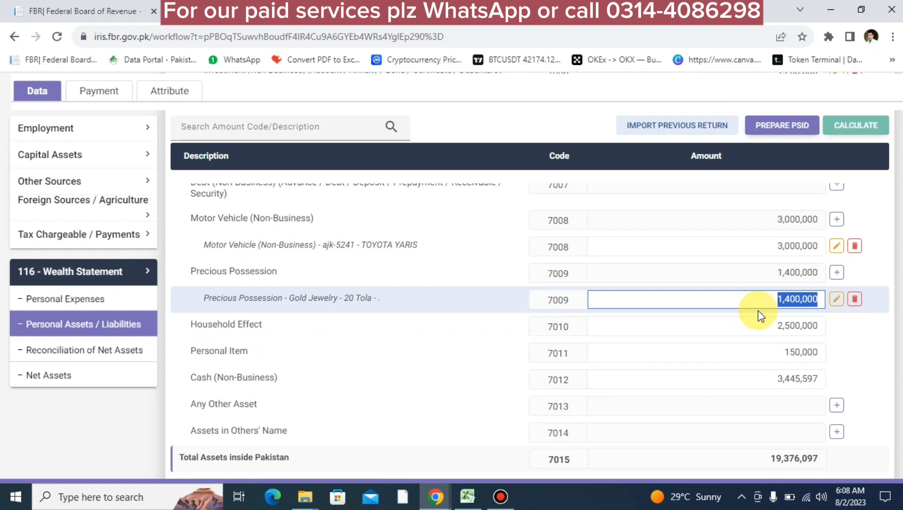
click(778, 325)
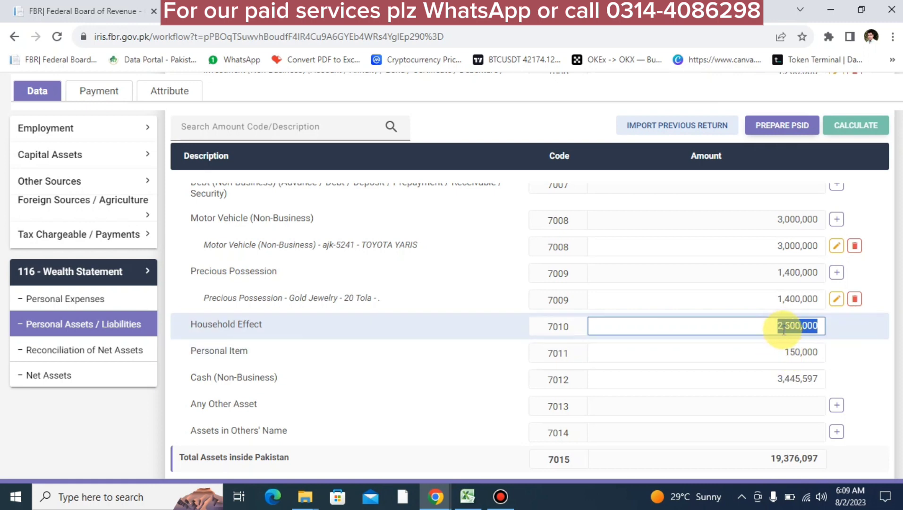
click(780, 350)
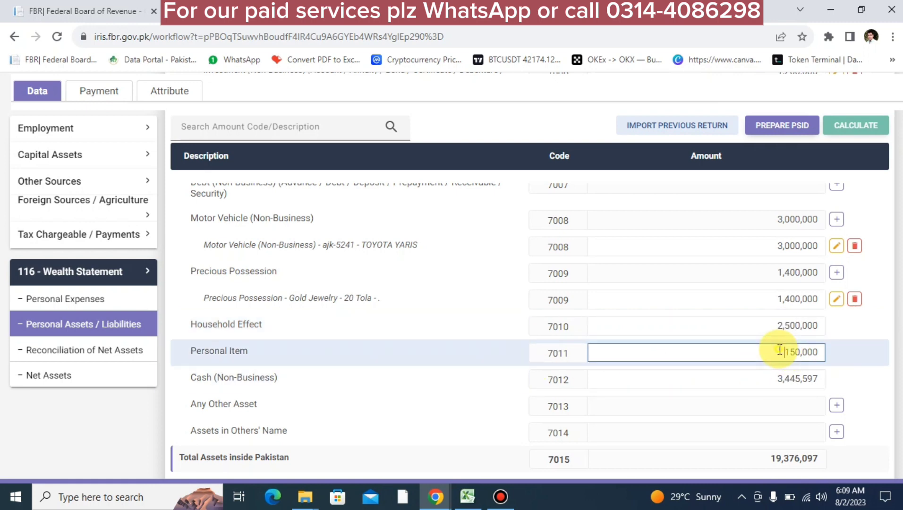
double_click(780, 350)
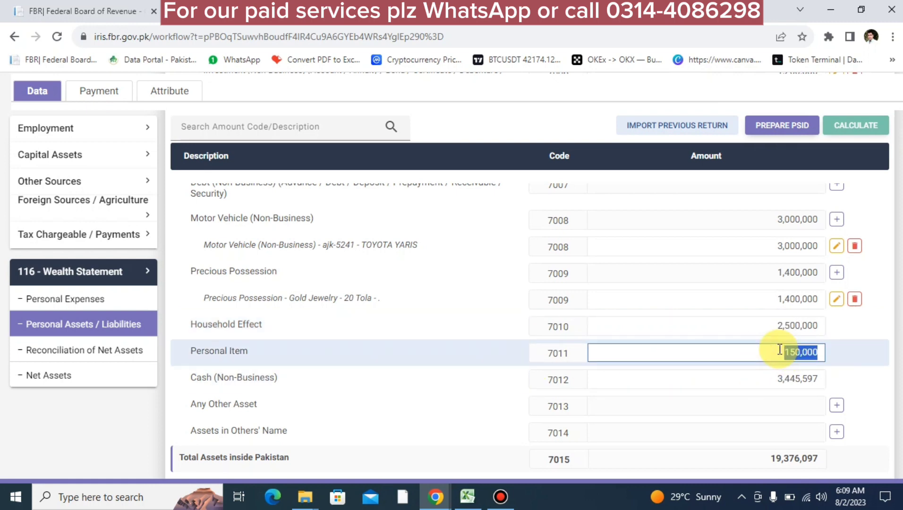
double_click(776, 379)
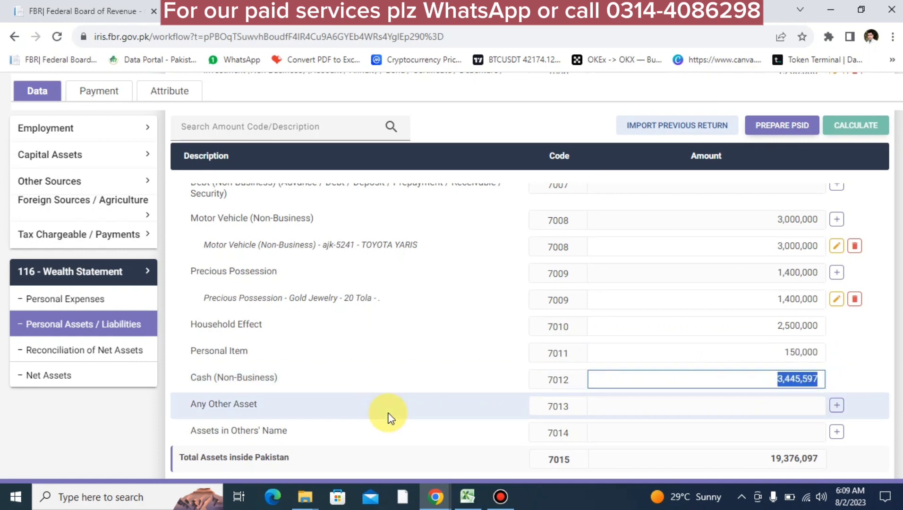
right_click(750, 380)
click(101, 352)
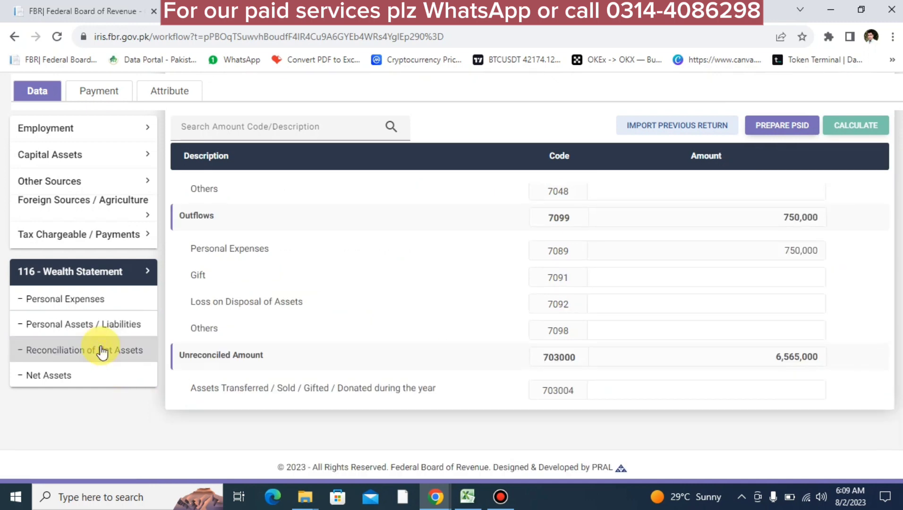
scroll(99, 342, up, 5)
scroll(584, 381, down, 5)
scroll(585, 381, up, 1)
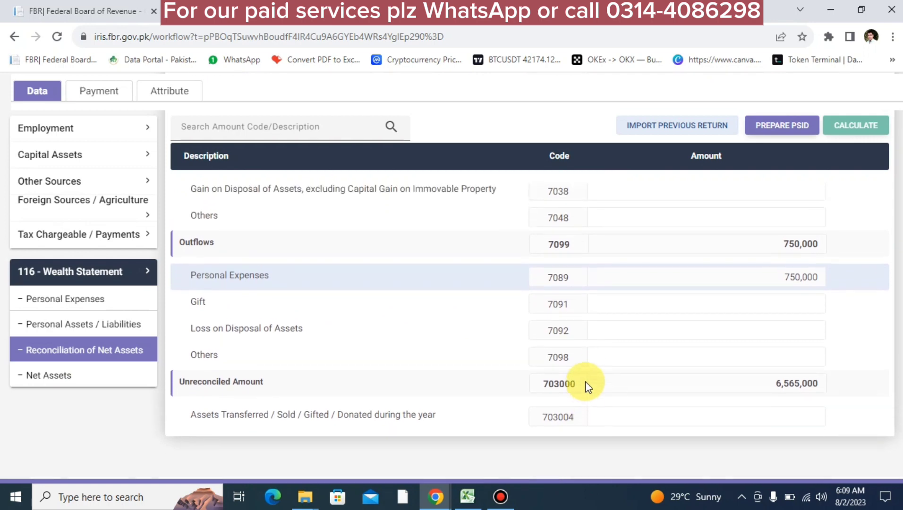
double_click(780, 409)
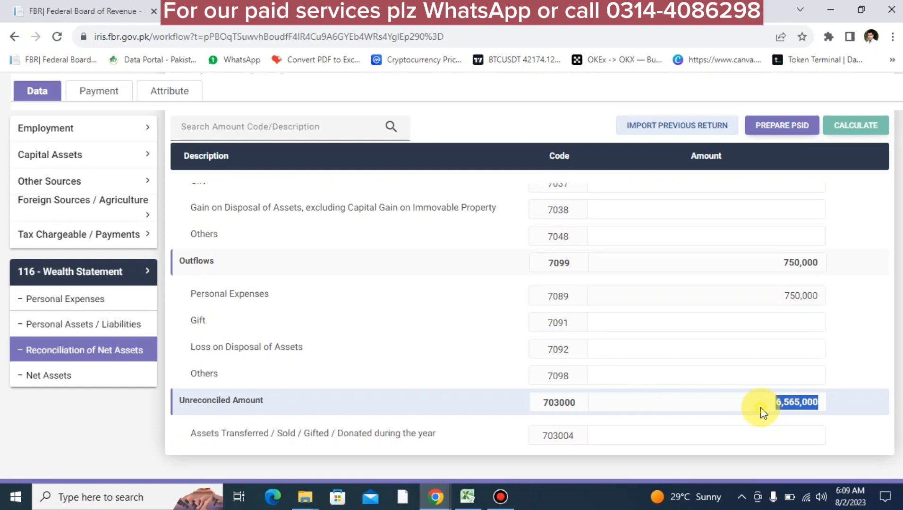
scroll(755, 412, up, 10)
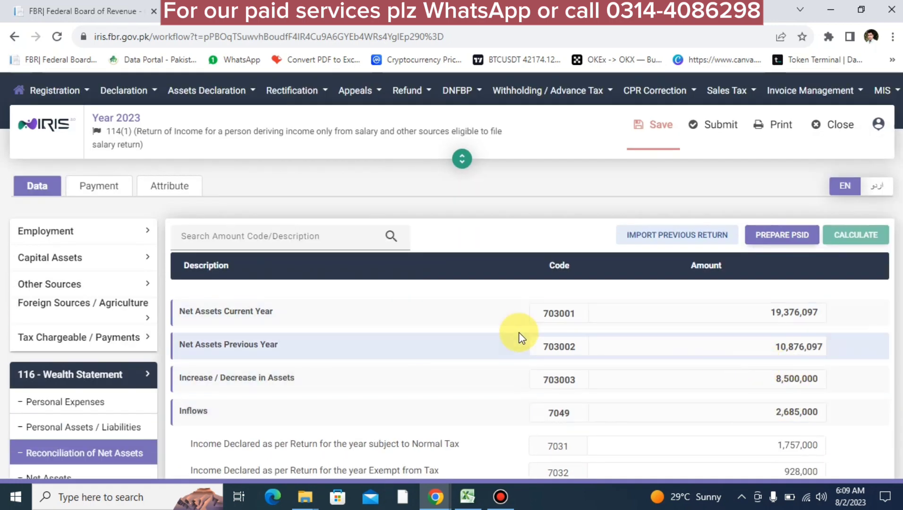
double_click(769, 348)
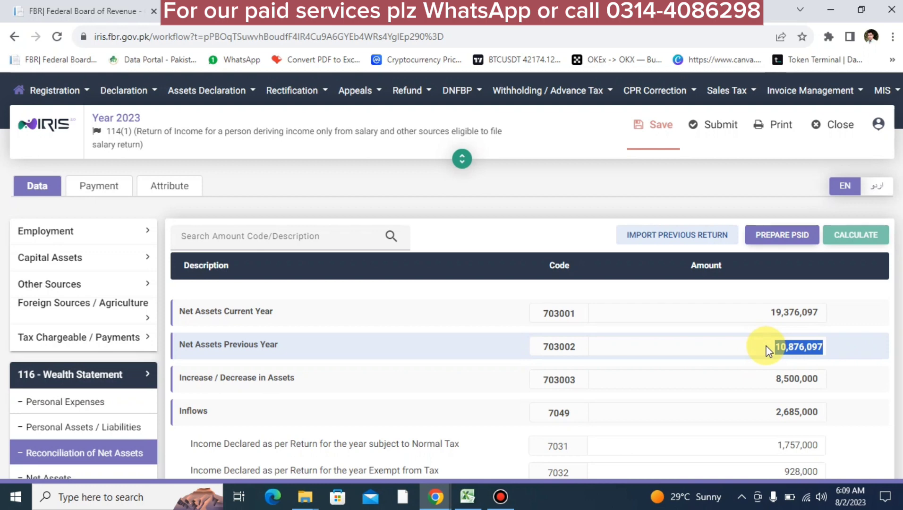
click(865, 232)
scroll(781, 300, down, 5)
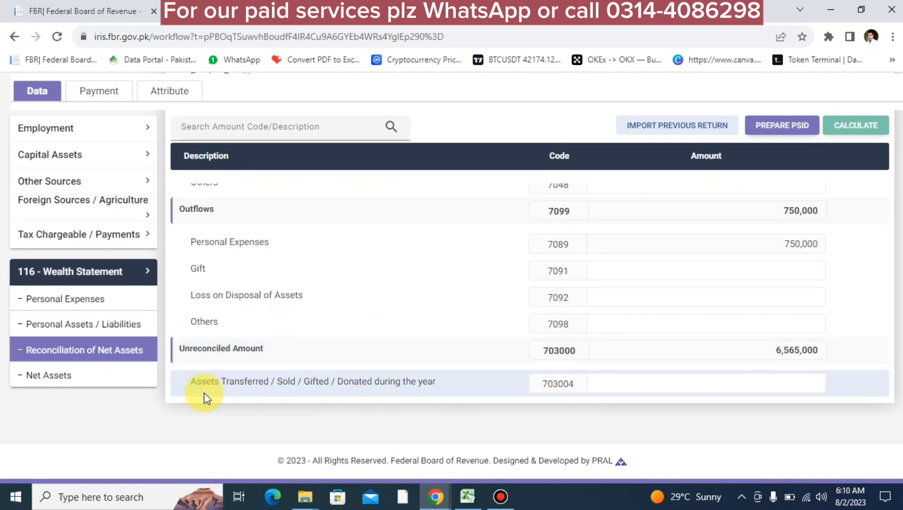
click(116, 336)
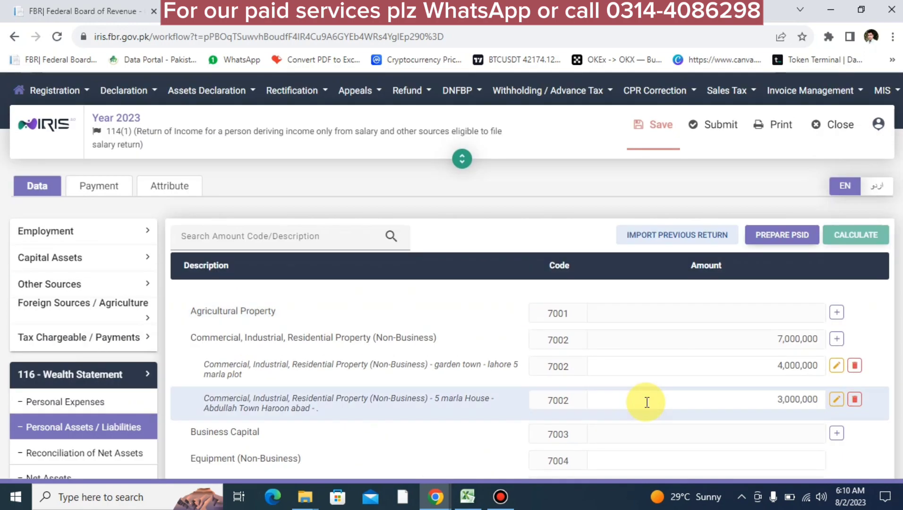
Clear the 3,445,597 Cash (Non-Business) amount and recalculate the totals
scroll(646, 402, down, 5)
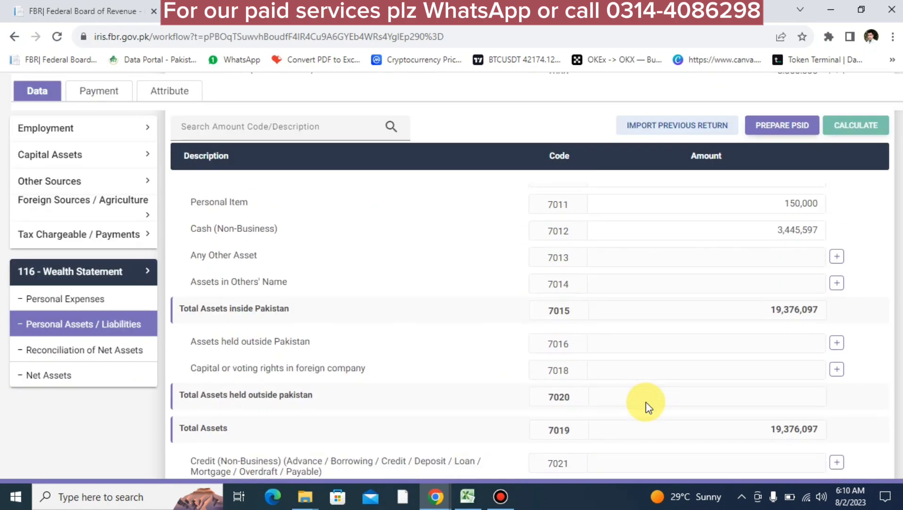
double_click(775, 222)
key(BackSpace)
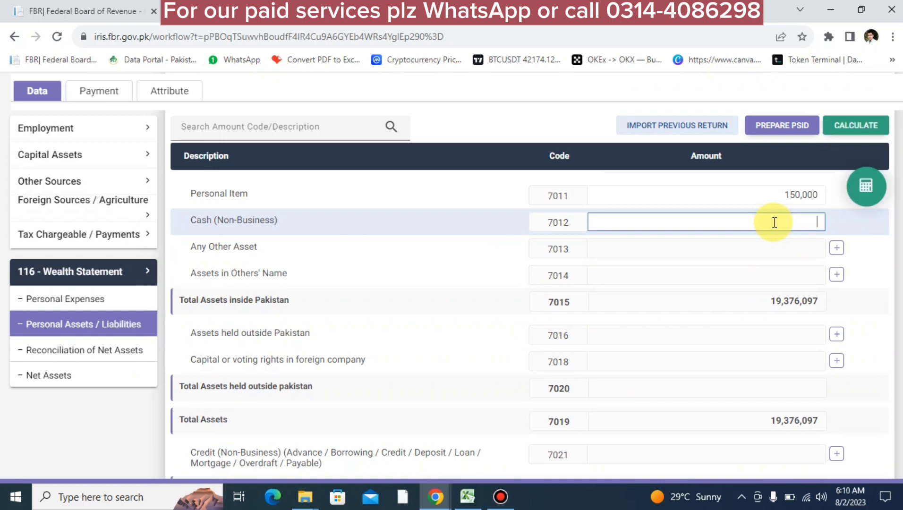
click(873, 191)
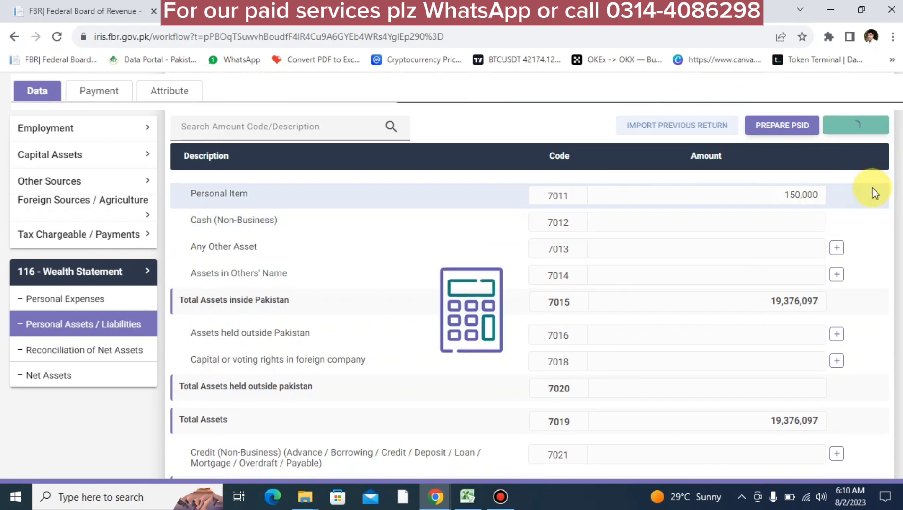
Check the Reconciliation of Net Assets, which shows an unreconciled amount of 3,119,403
click(117, 362)
scroll(781, 374, up, 3)
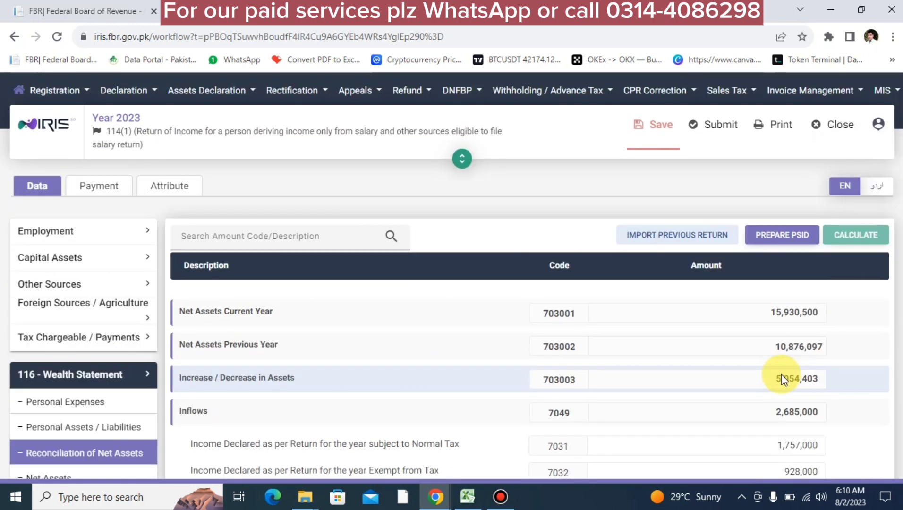
scroll(781, 374, down, 7)
scroll(783, 374, down, 1)
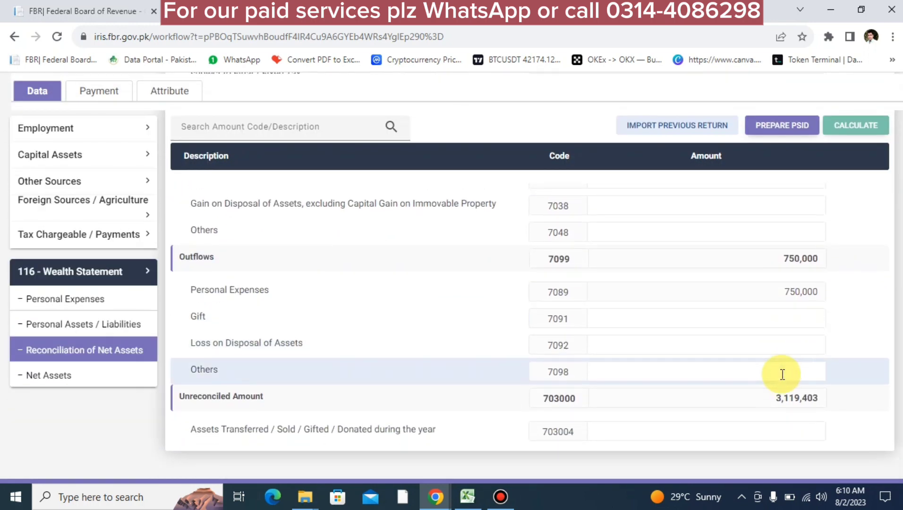
double_click(780, 400)
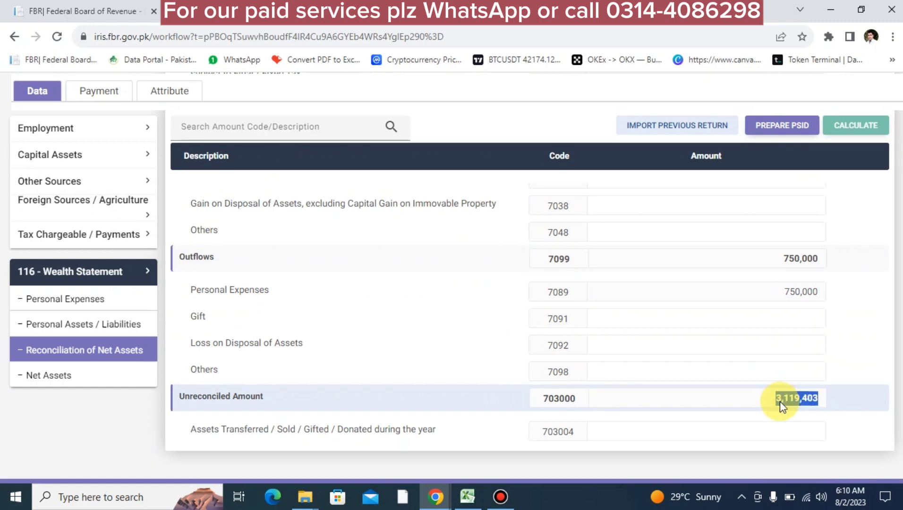
click(767, 411)
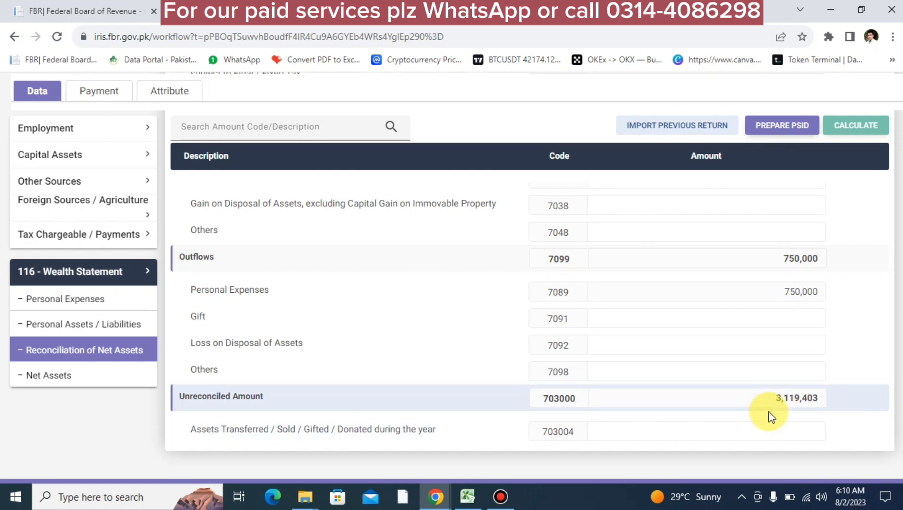
scroll(765, 398, up, 10)
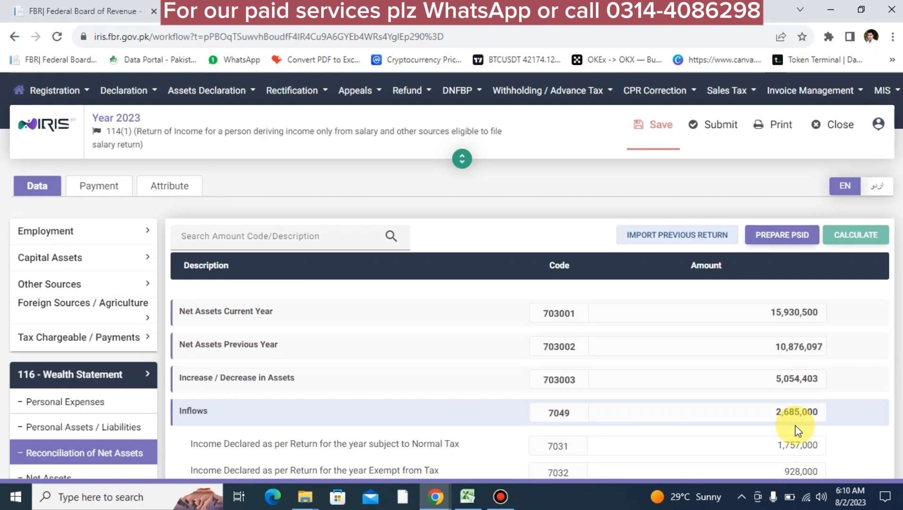
scroll(797, 427, down, 4)
scroll(797, 425, up, 3)
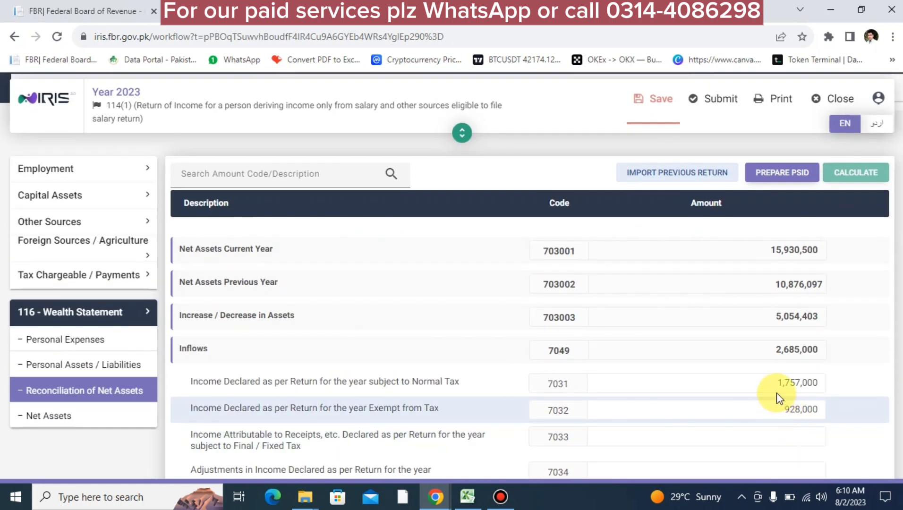
Review the Personal Assets / Liabilities table, then recheck the 3,119,403 unreconciled amount
click(90, 366)
scroll(489, 366, down, 10)
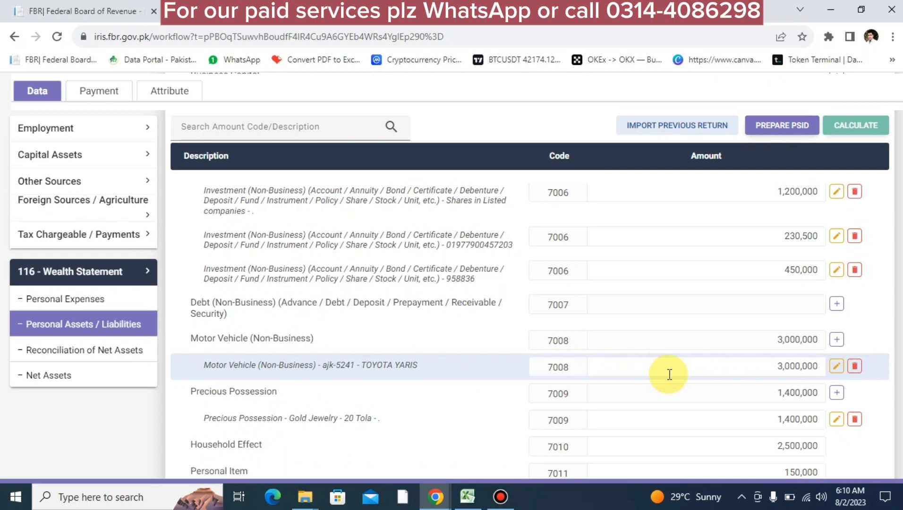
scroll(669, 374, down, 5)
scroll(669, 374, up, 3)
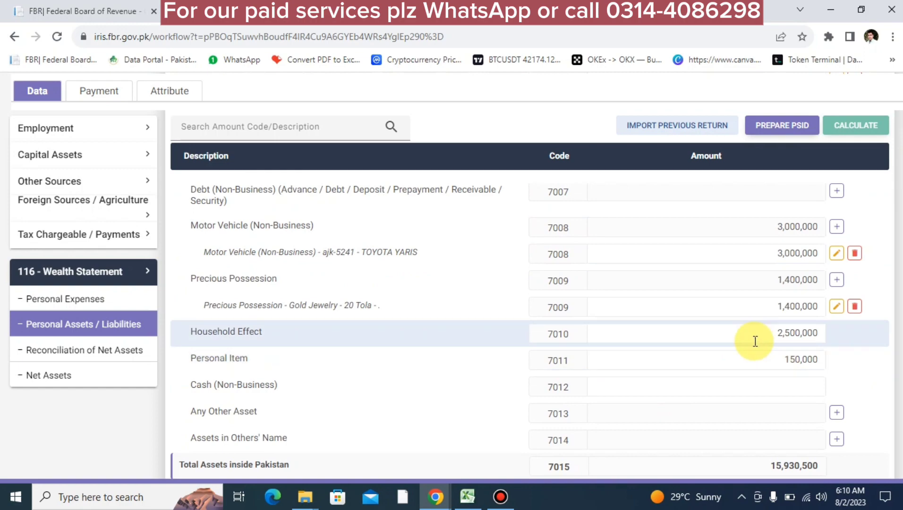
scroll(752, 341, up, 6)
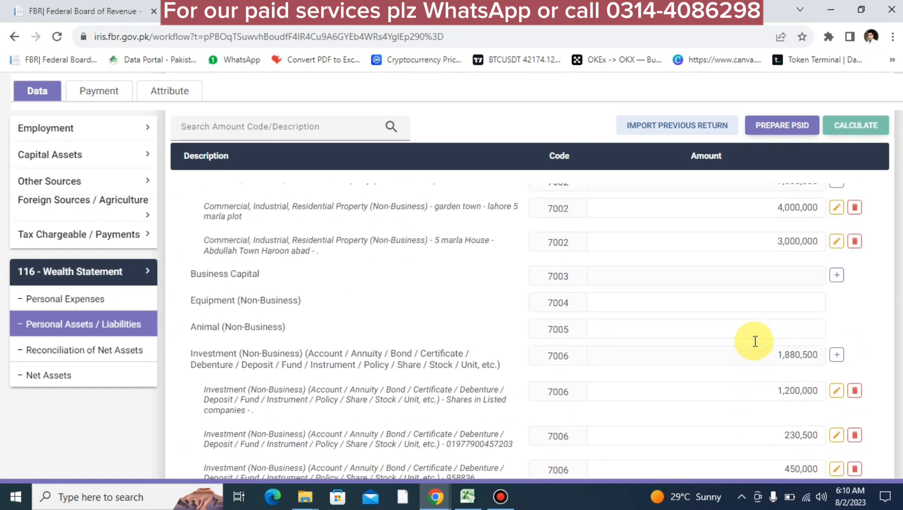
click(56, 350)
scroll(732, 406, down, 5)
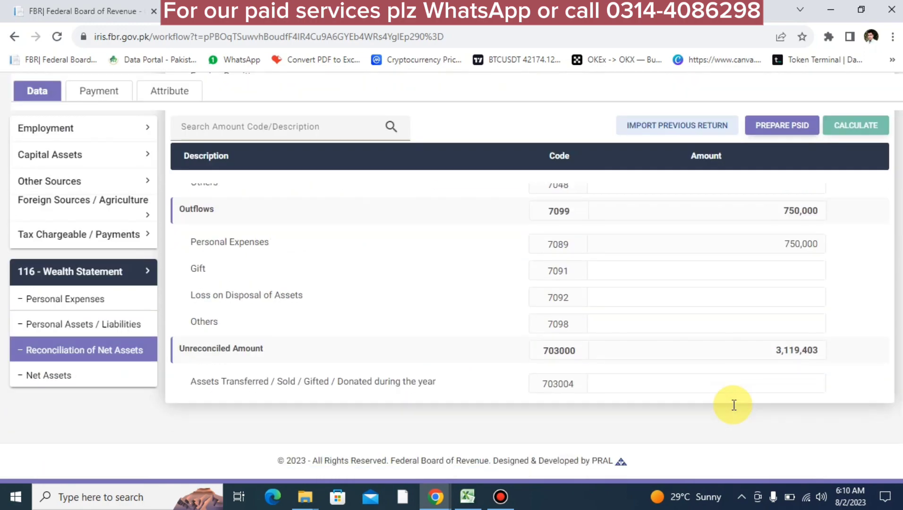
double_click(782, 350)
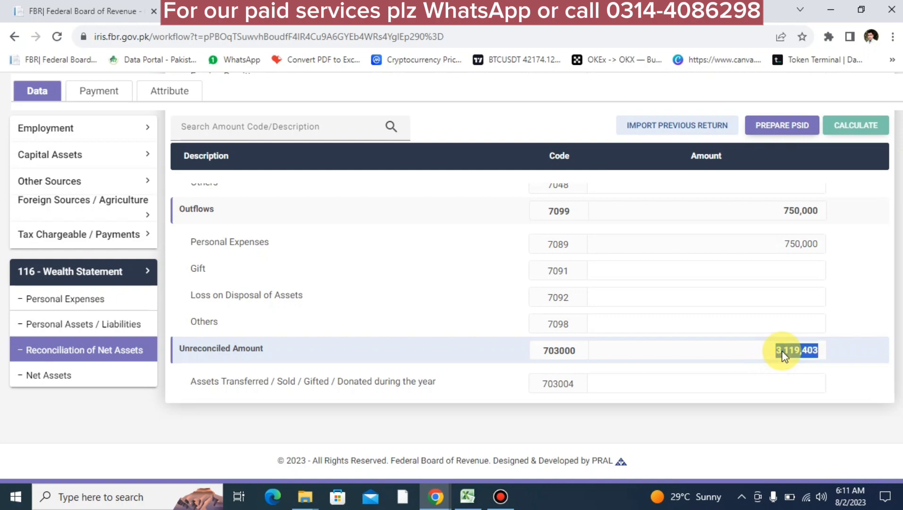
Select the Cash (Non-Business) field, then view net assets of 15,930,500 in the reconciliation
click(90, 329)
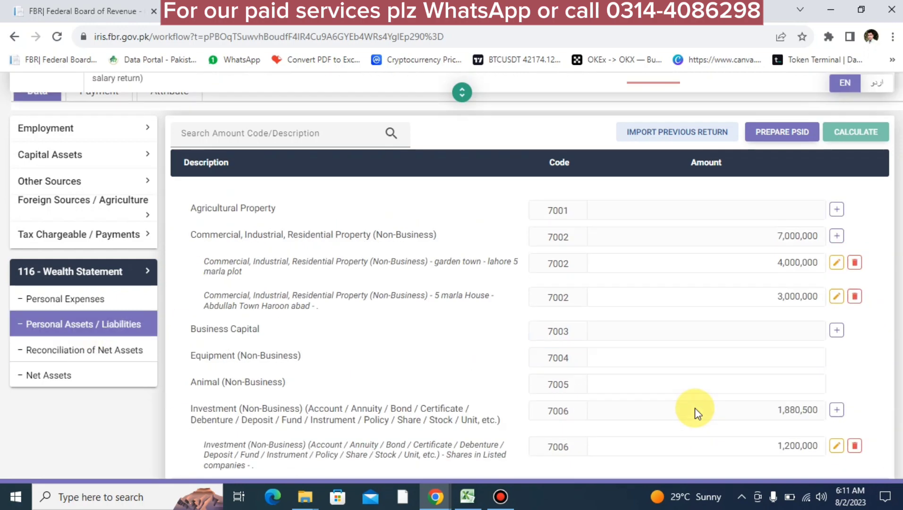
scroll(697, 408, down, 7)
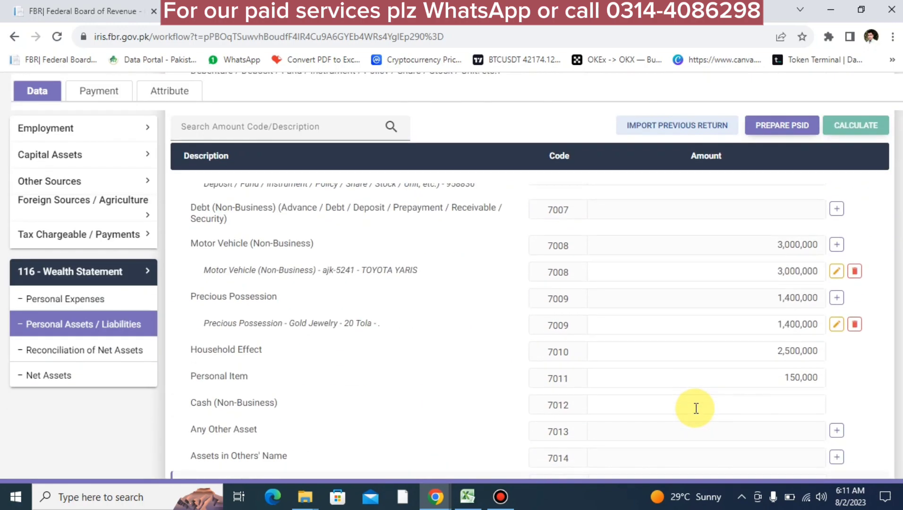
click(728, 405)
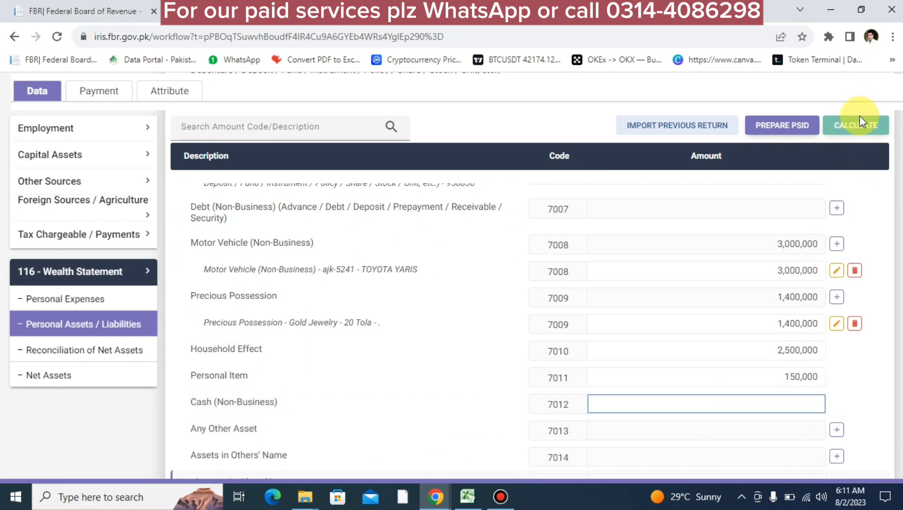
click(125, 349)
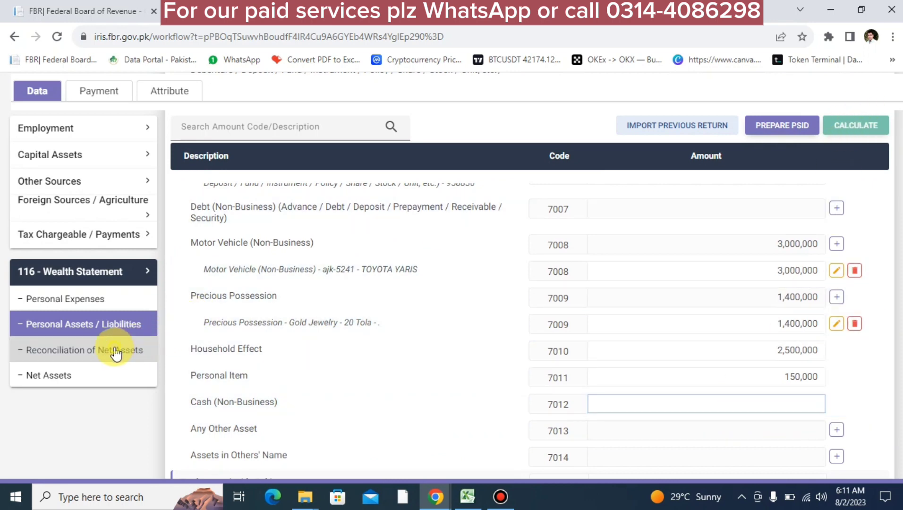
scroll(853, 386, down, 7)
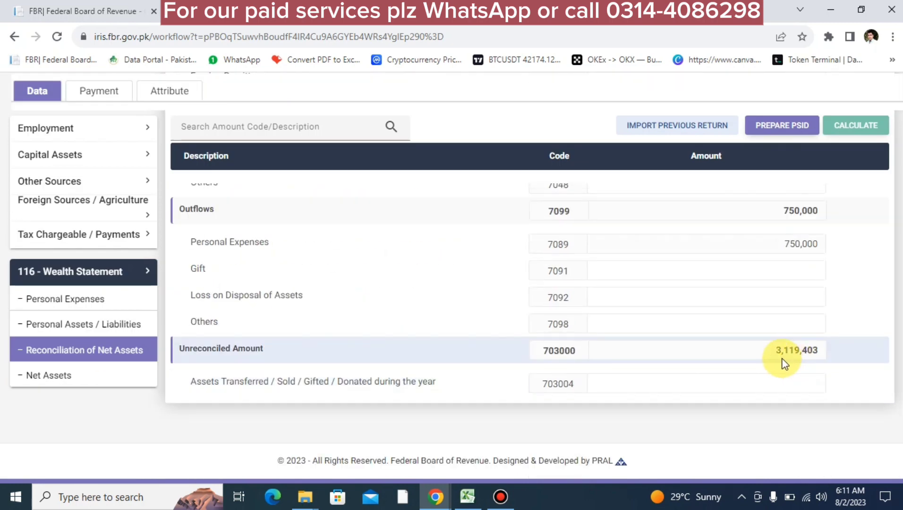
scroll(784, 363, up, 8)
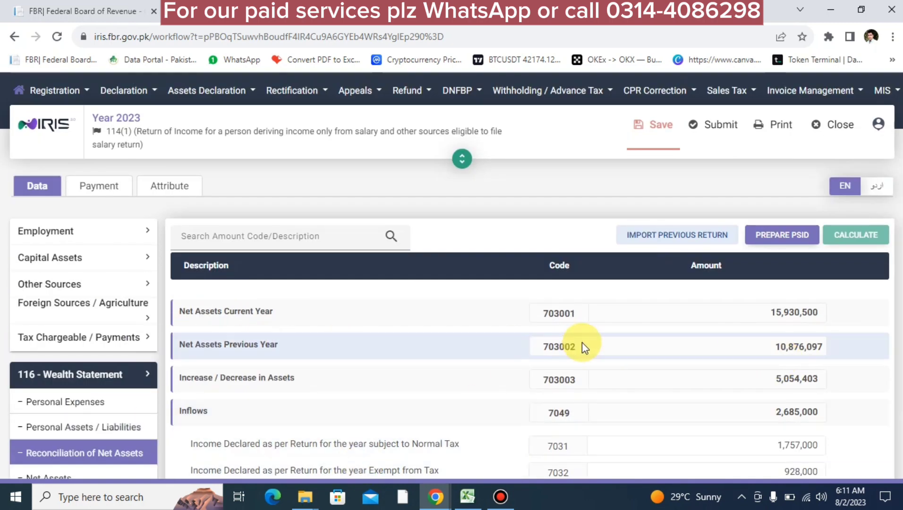
Save the changes to the return
click(664, 144)
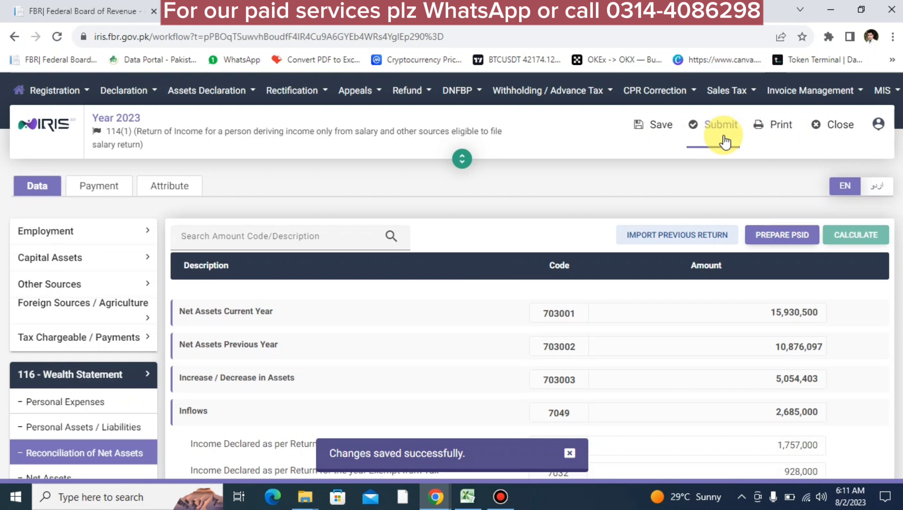
scroll(423, 397, down, 5)
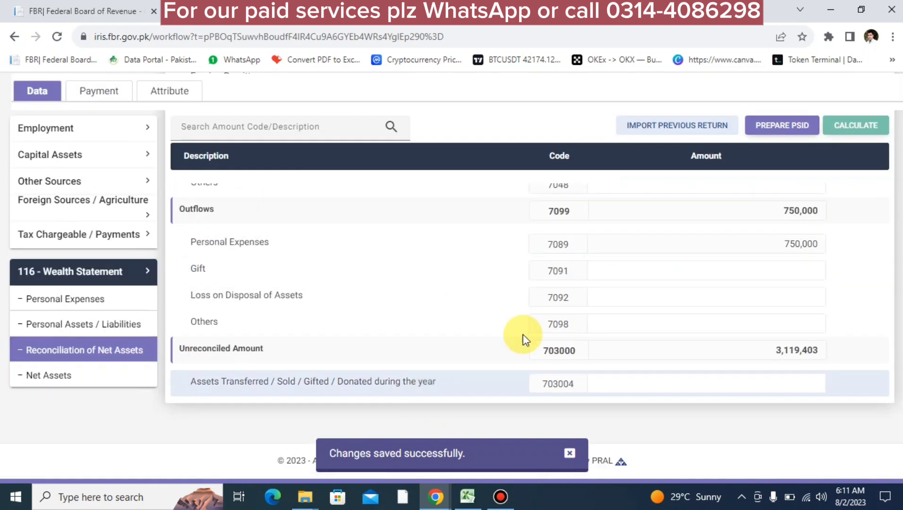
scroll(593, 201, up, 2)
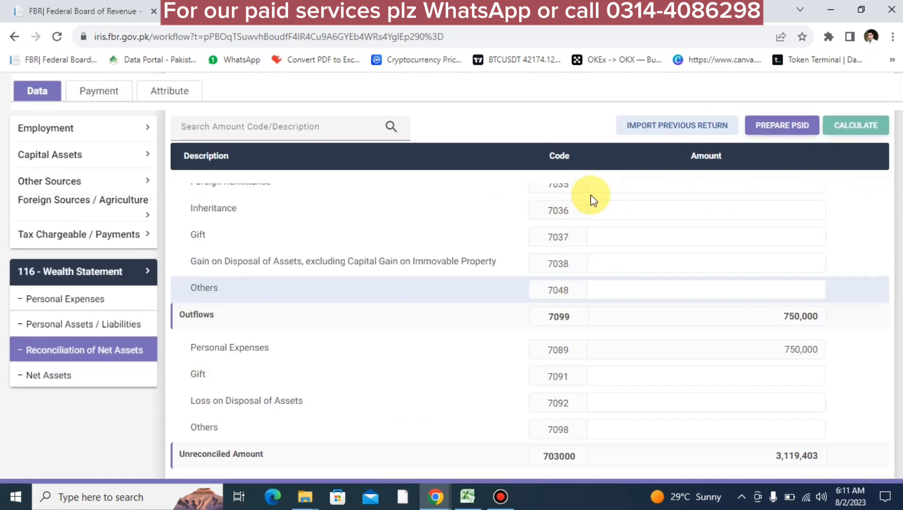
scroll(594, 200, up, 5)
Attempt submission, which is rejected because the 3,119,403 unreconciled amount must be zero
click(720, 125)
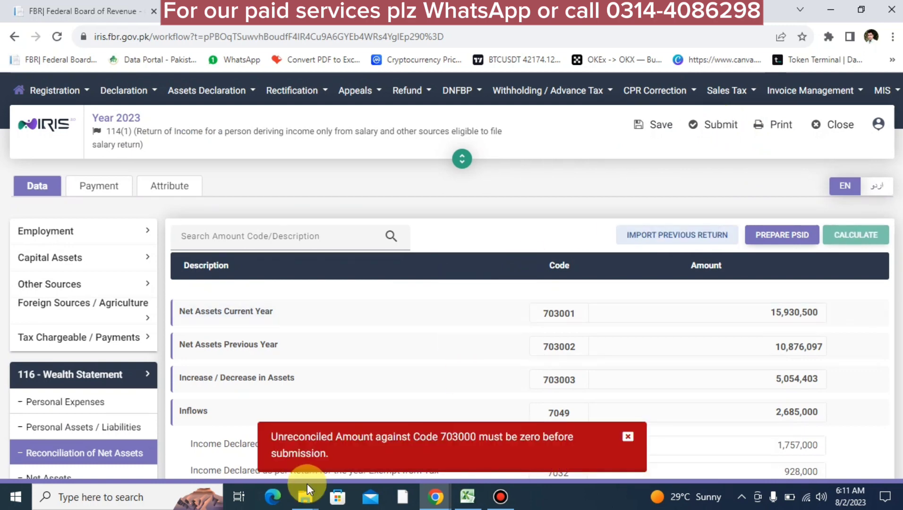
scroll(650, 374, down, 10)
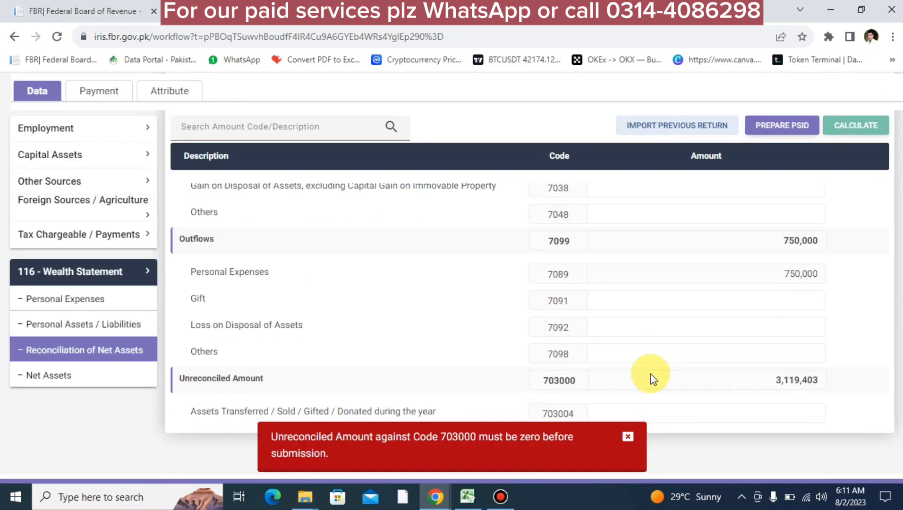
click(80, 326)
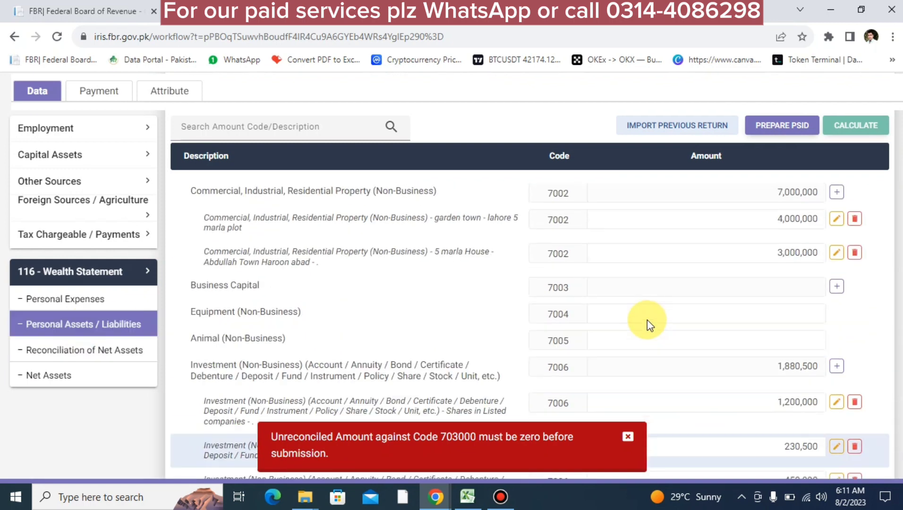
scroll(647, 320, up, 5)
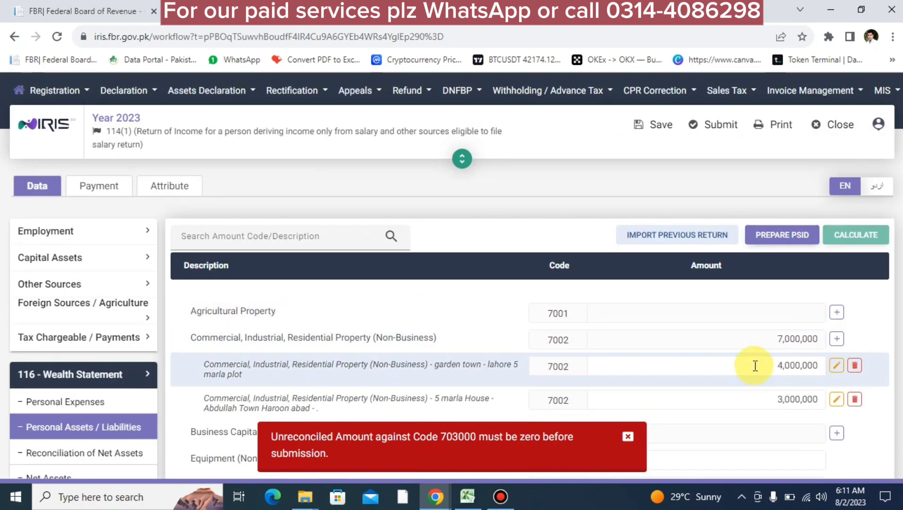
Delete the Garden Town 5 marla plot, recalculate, and review the -880,597 unreconciled amount
click(855, 366)
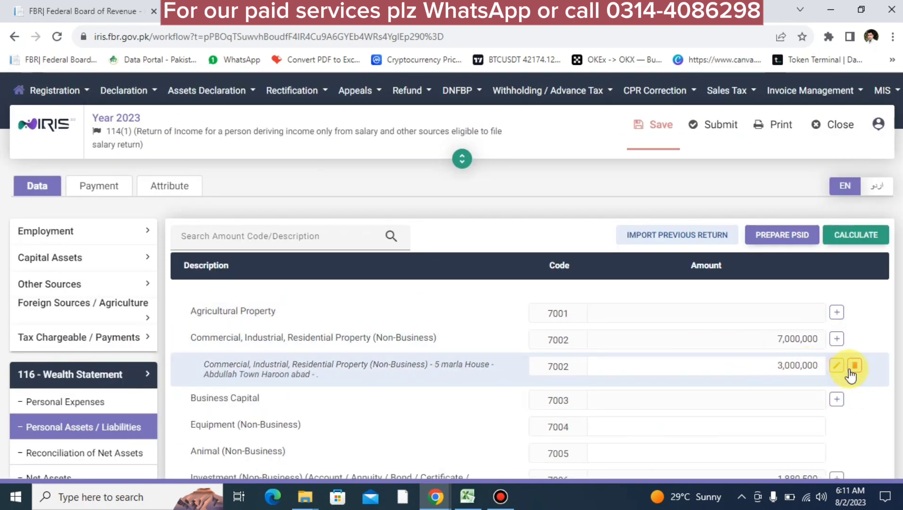
click(839, 235)
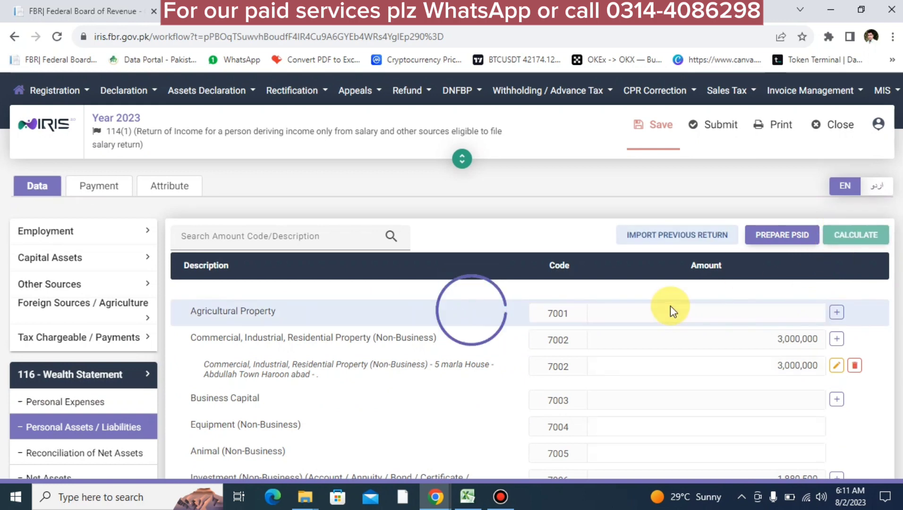
scroll(670, 305, down, 6)
scroll(670, 306, down, 3)
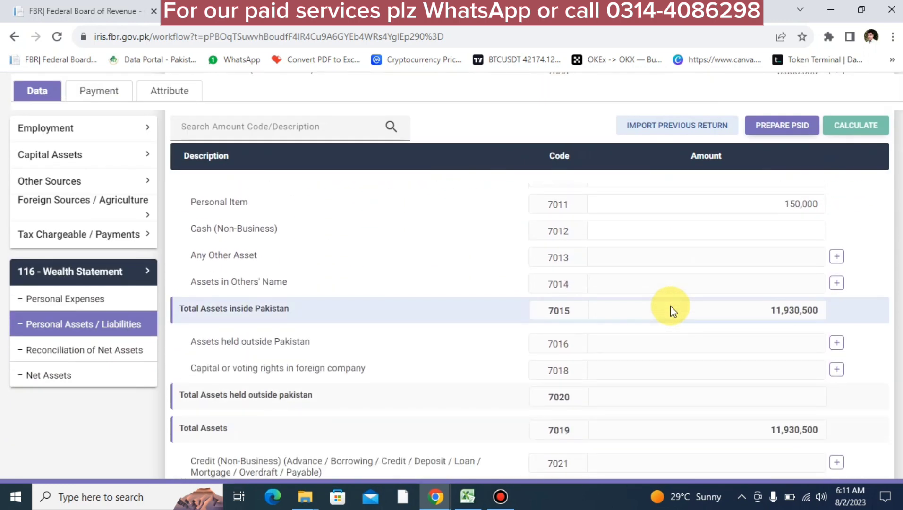
scroll(670, 305, down, 1)
click(99, 359)
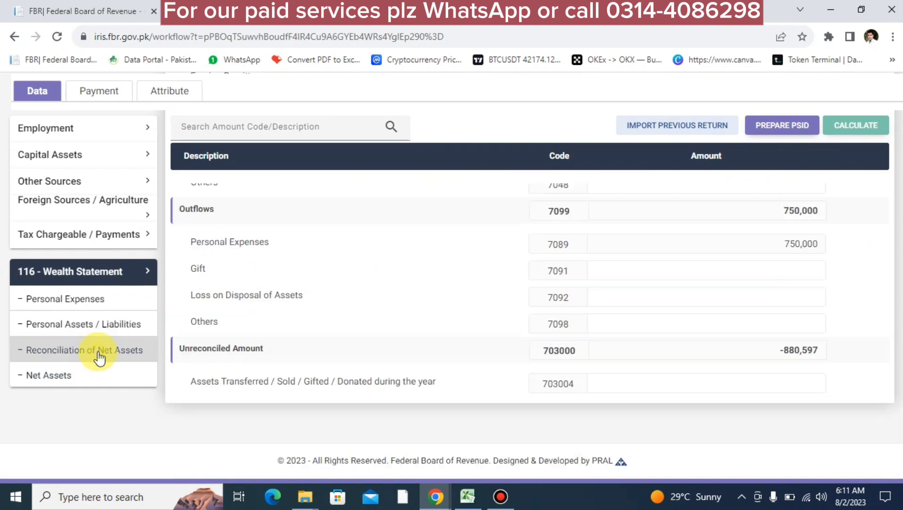
scroll(590, 379, down, 5)
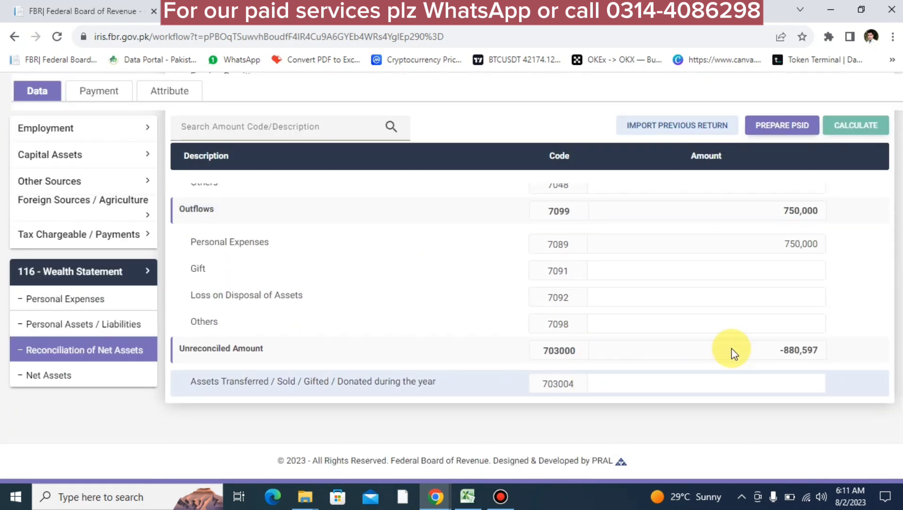
double_click(793, 357)
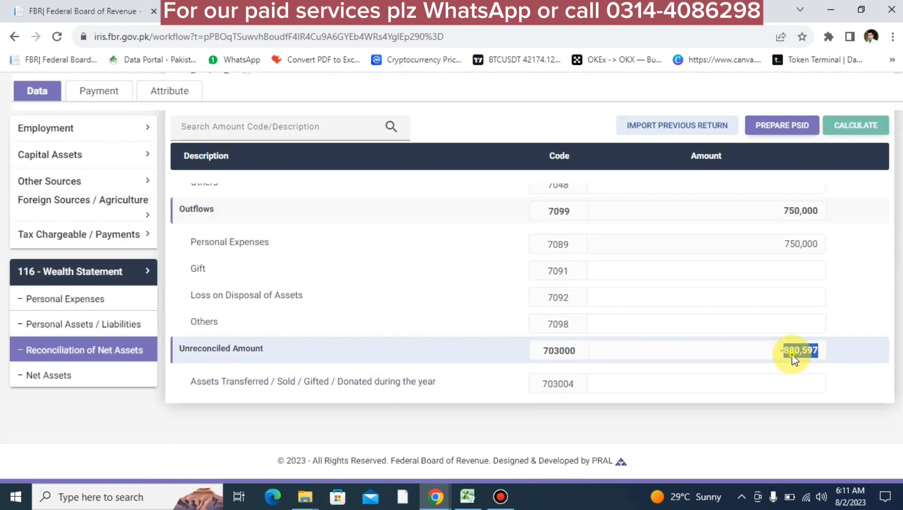
Enter 880,597 as Cash (Non-Business), recalculate, and confirm the unreconciled amount is 0 before submitting
click(119, 323)
scroll(616, 399, down, 10)
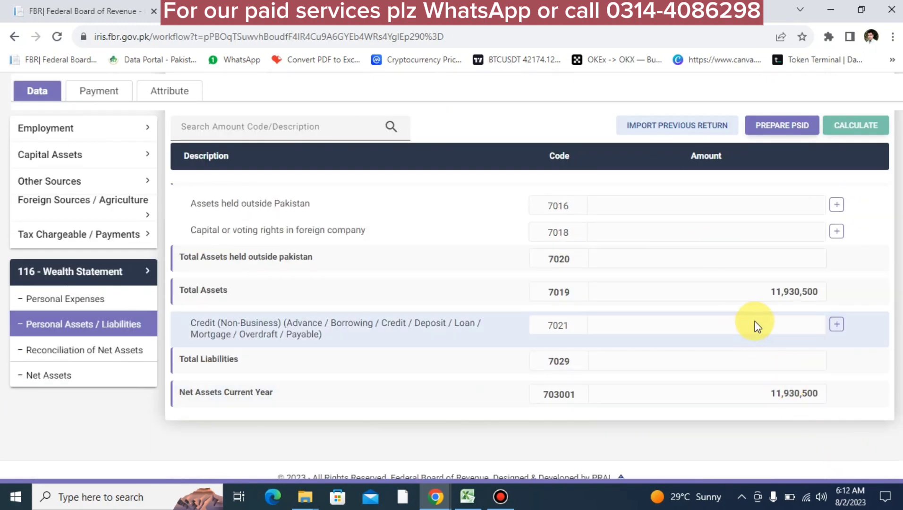
scroll(727, 276, up, 4)
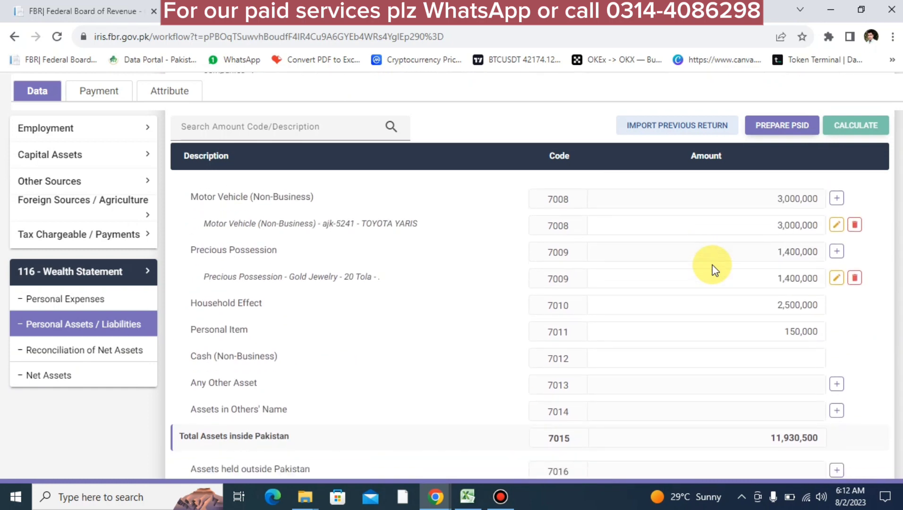
click(724, 302)
text(880597)
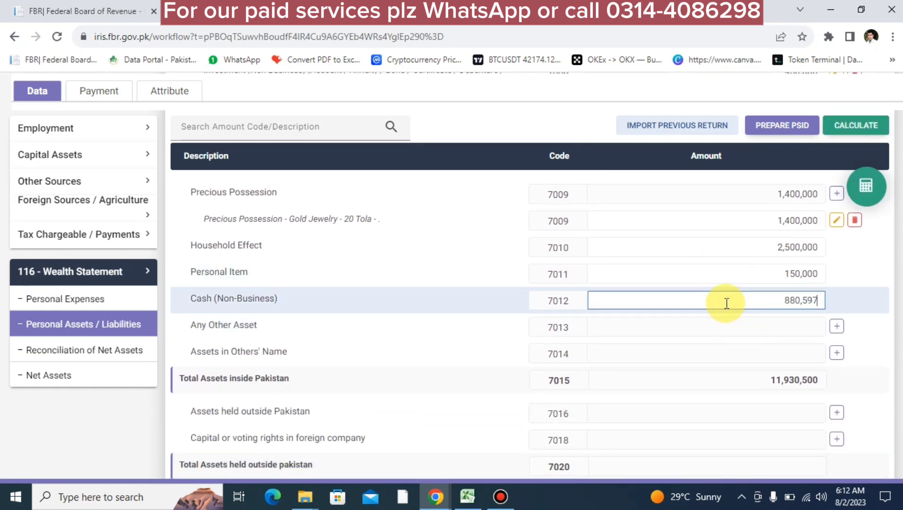
click(876, 186)
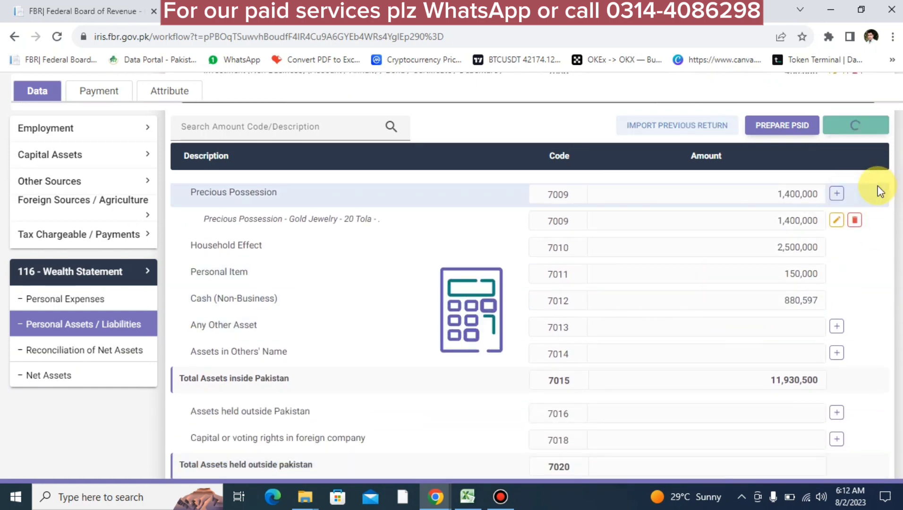
click(137, 351)
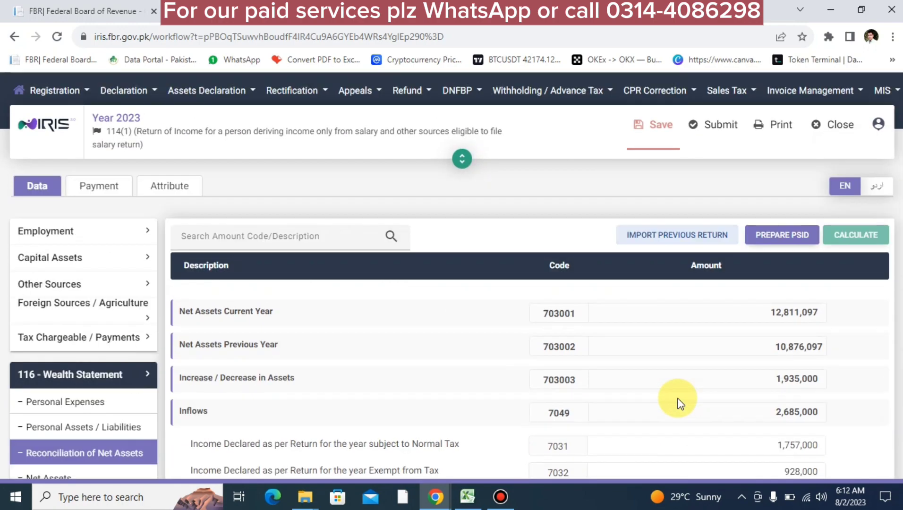
scroll(811, 181, up, 10)
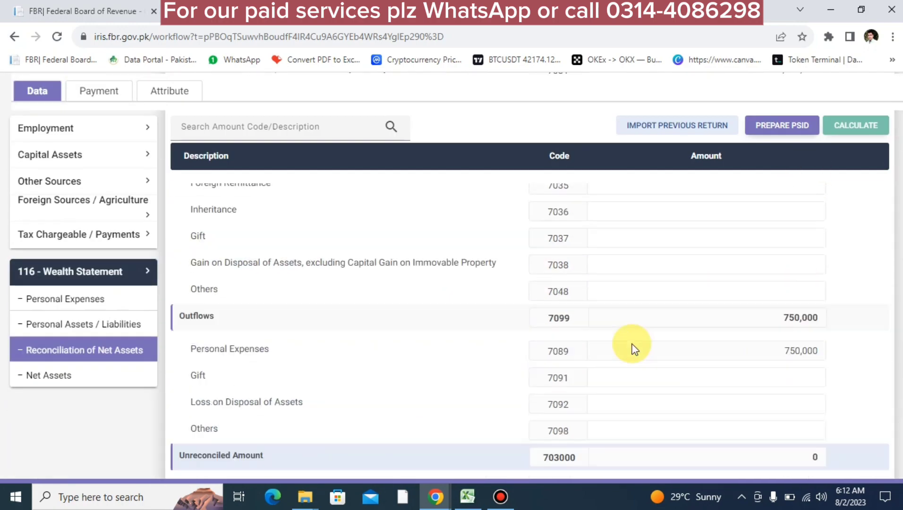
click(721, 142)
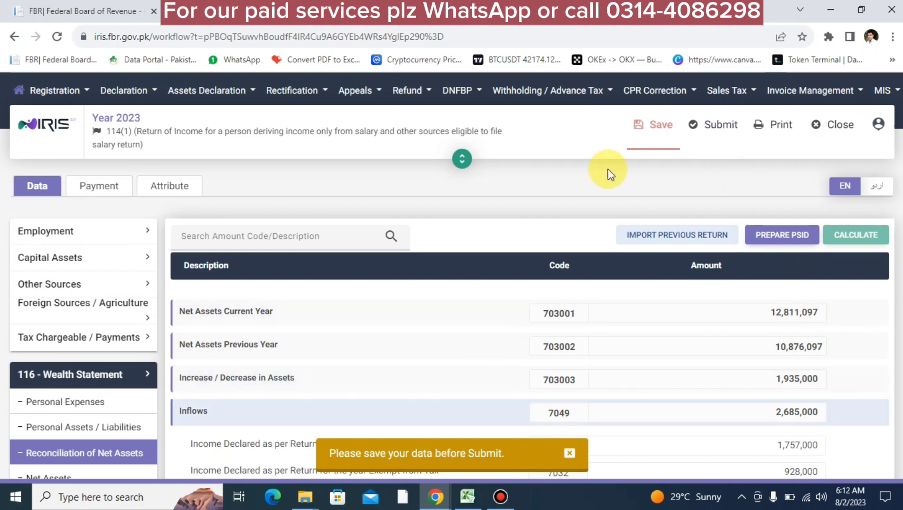
Save and submit the return, then focus the 4-digit PIN field in the declaration
click(652, 125)
click(723, 137)
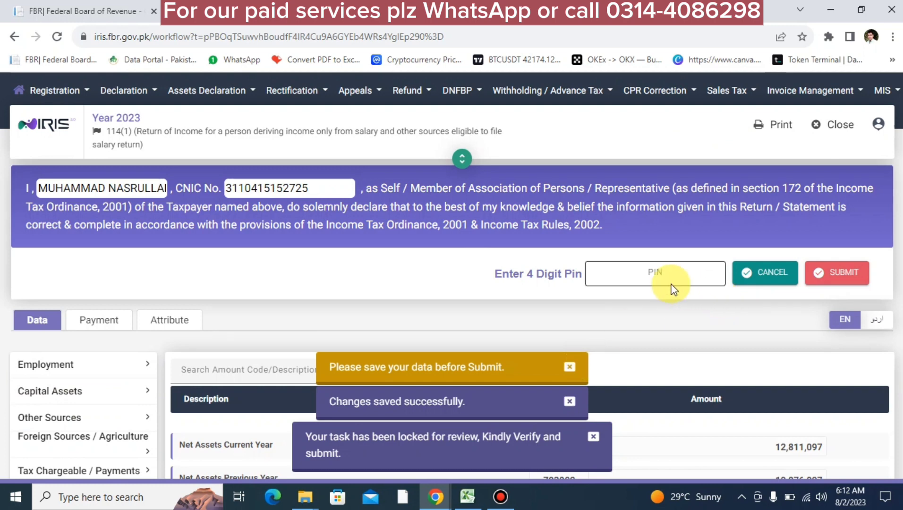
click(654, 273)
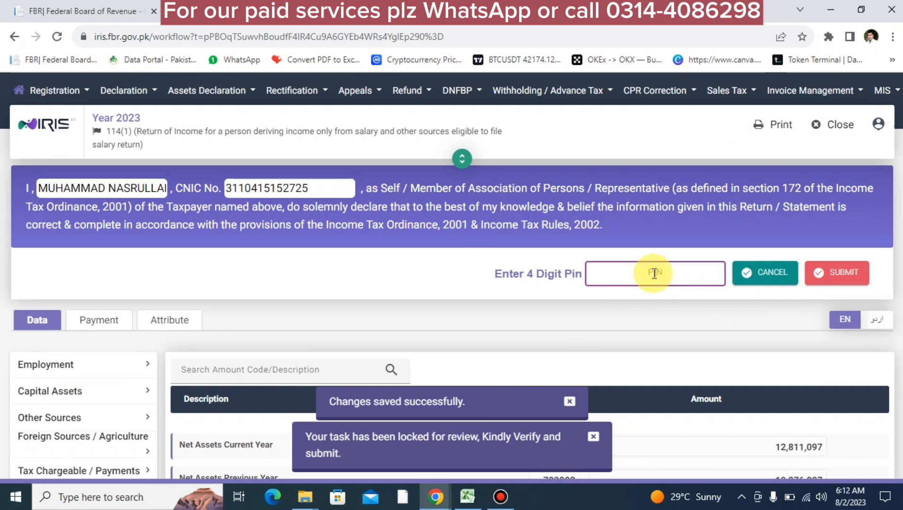